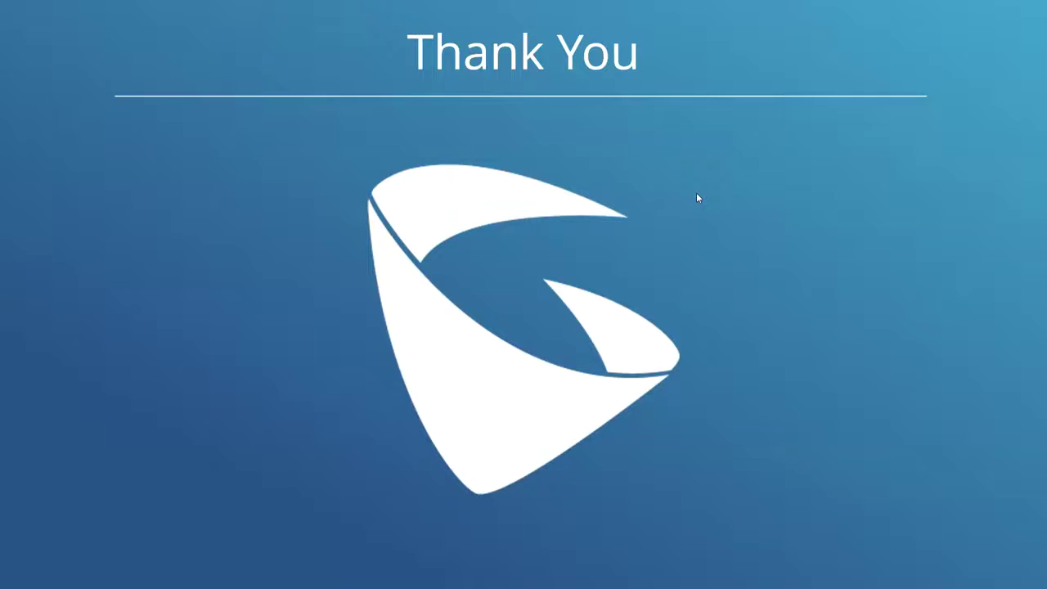
Step: Exit the slideshow and return to editing view on the final Thank You slide
key("Escape")
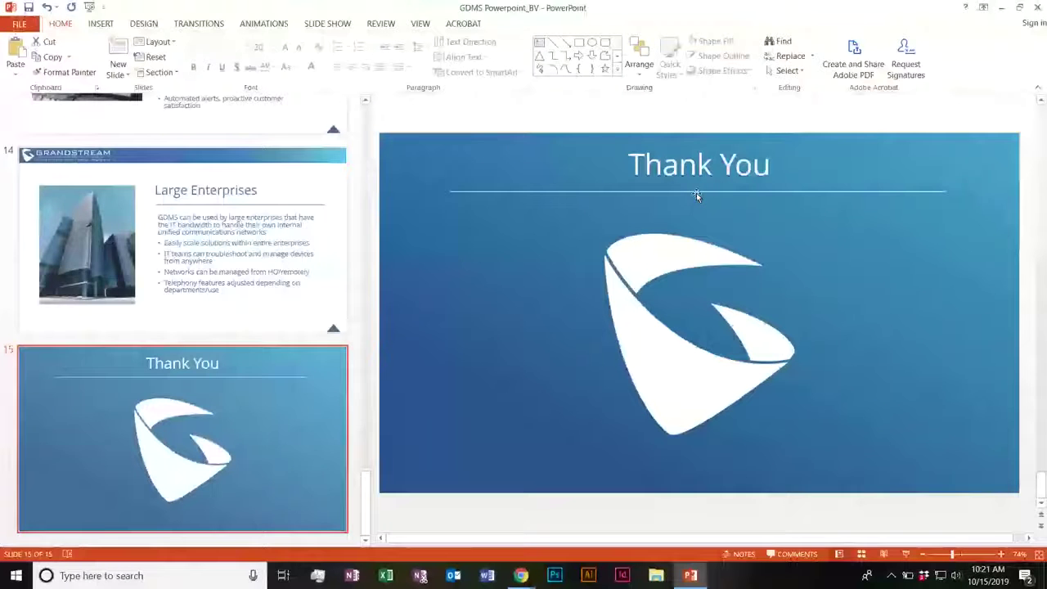
Step: Bring the browser window forward and switch to the Grandstream GDMS dashboard tab
left_click(521, 575)
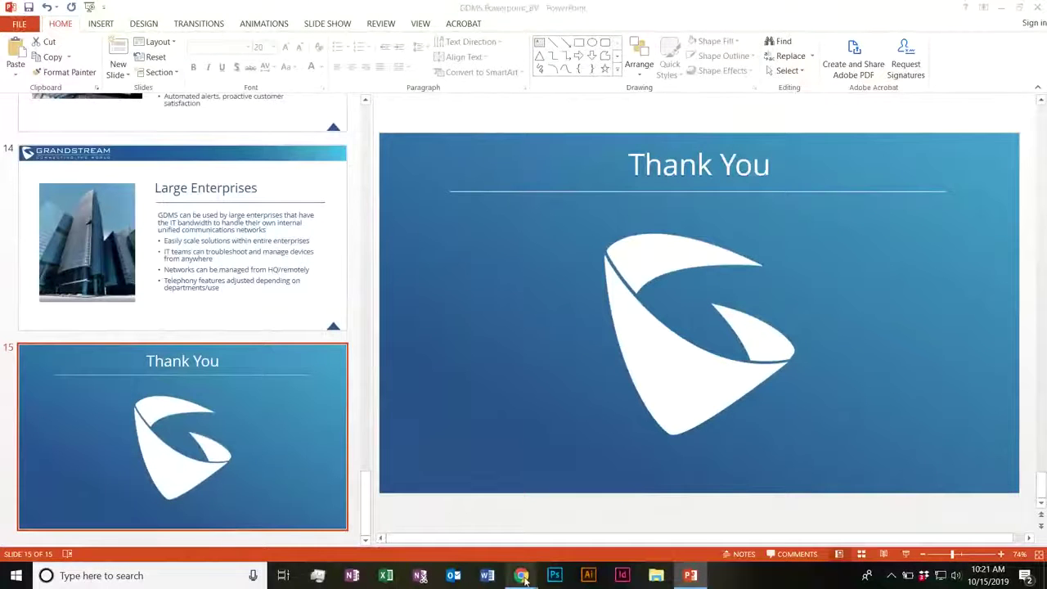
left_click(475, 509)
left_click(216, 10)
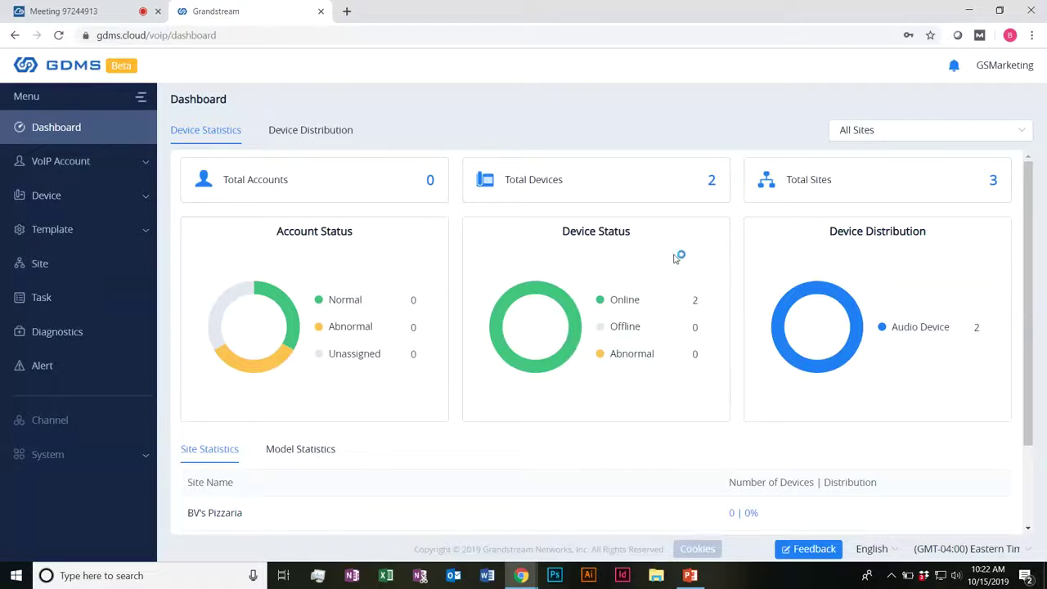
scroll(603, 307, "down", 2)
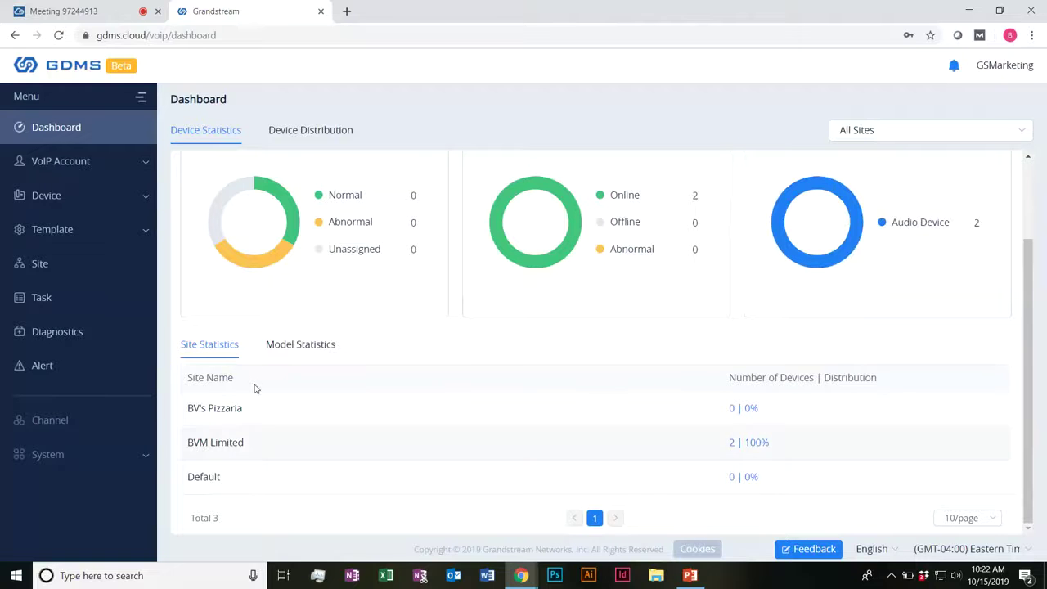
left_click_drag(193, 407, 247, 408)
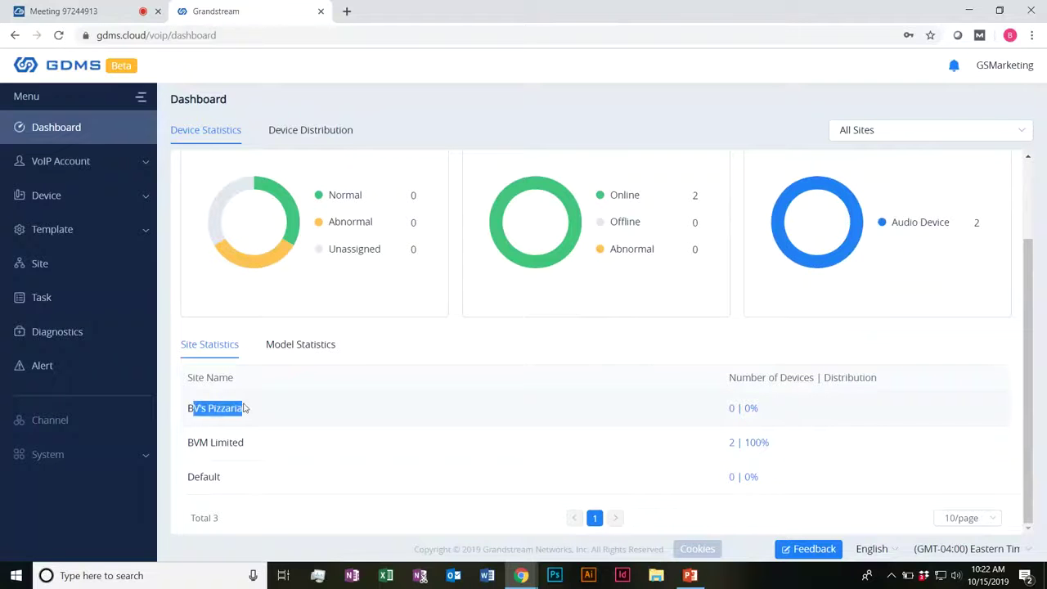
left_click(217, 408)
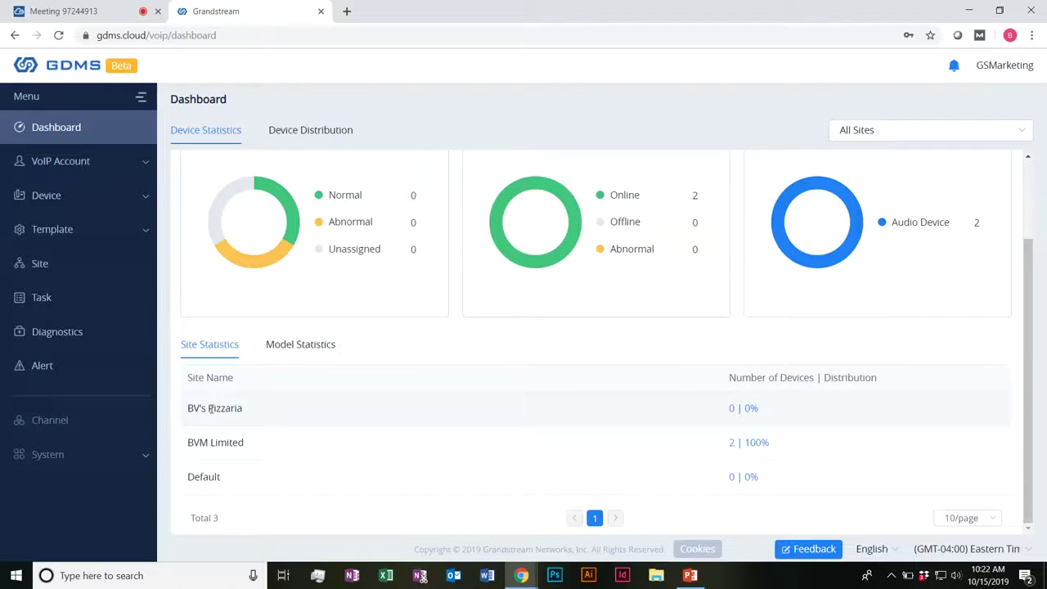
left_click_drag(245, 441, 188, 407)
left_click(239, 446)
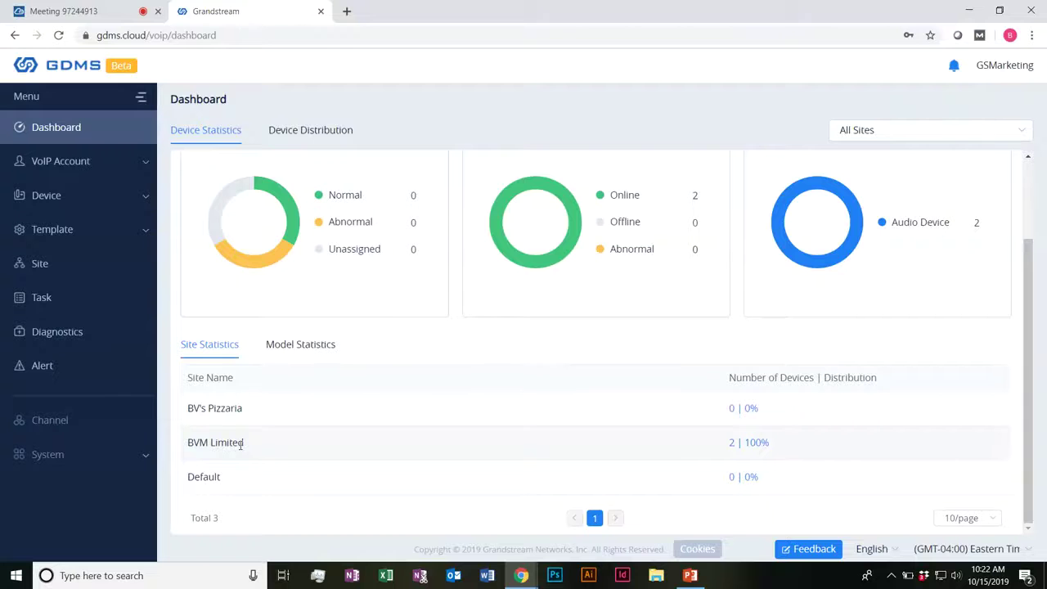
left_click_drag(246, 442, 237, 442)
left_click_drag(715, 449, 742, 451)
left_click(663, 451)
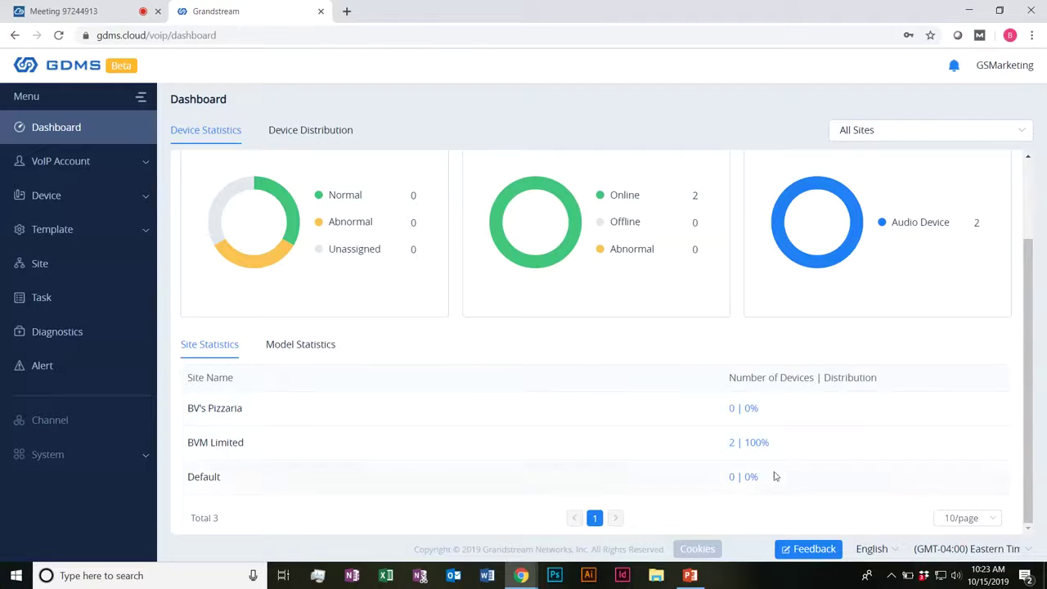
Step: Toggle Model and Site statistics, then open the Total Devices list
left_click(312, 344)
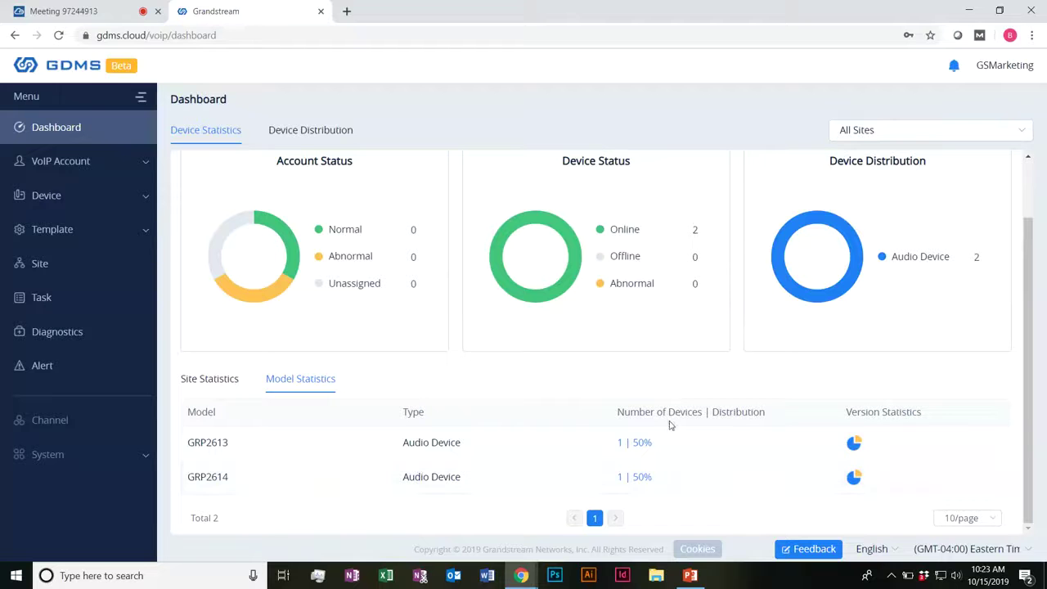
left_click(209, 379)
scroll(605, 458, "up", 2)
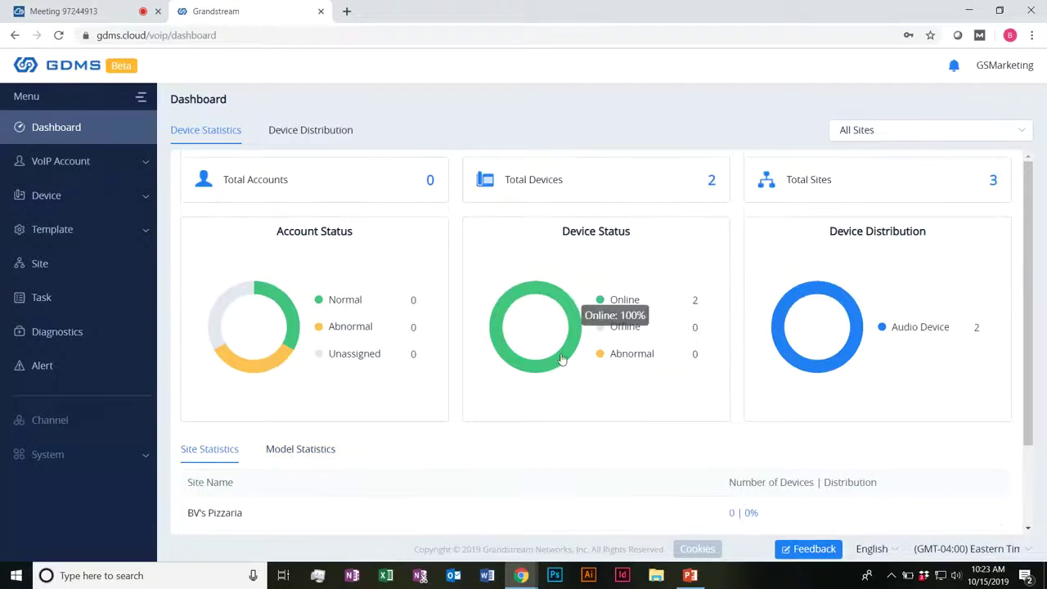
left_click(628, 172)
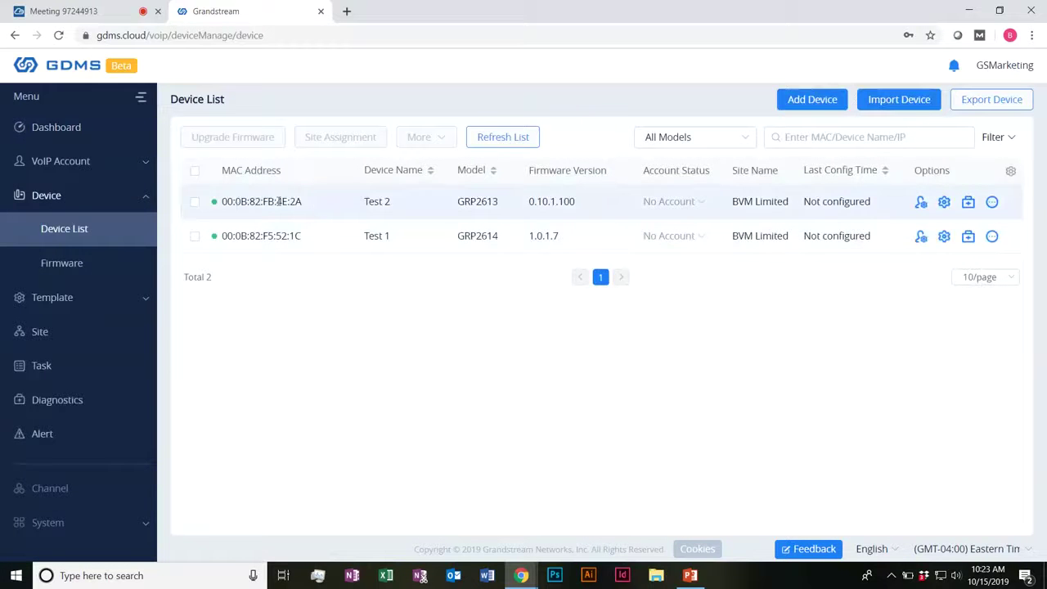
Step: View the Device Distribution world map from the Dashboard, then switch back to Device Statistics
left_click(99, 143)
left_click(332, 137)
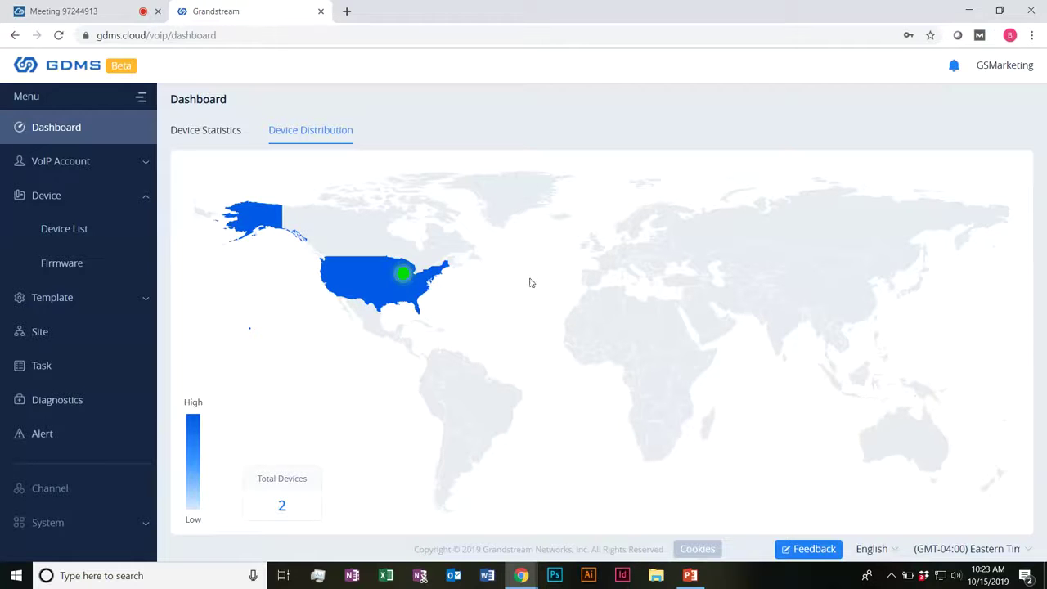
scroll(536, 276, "down", 1)
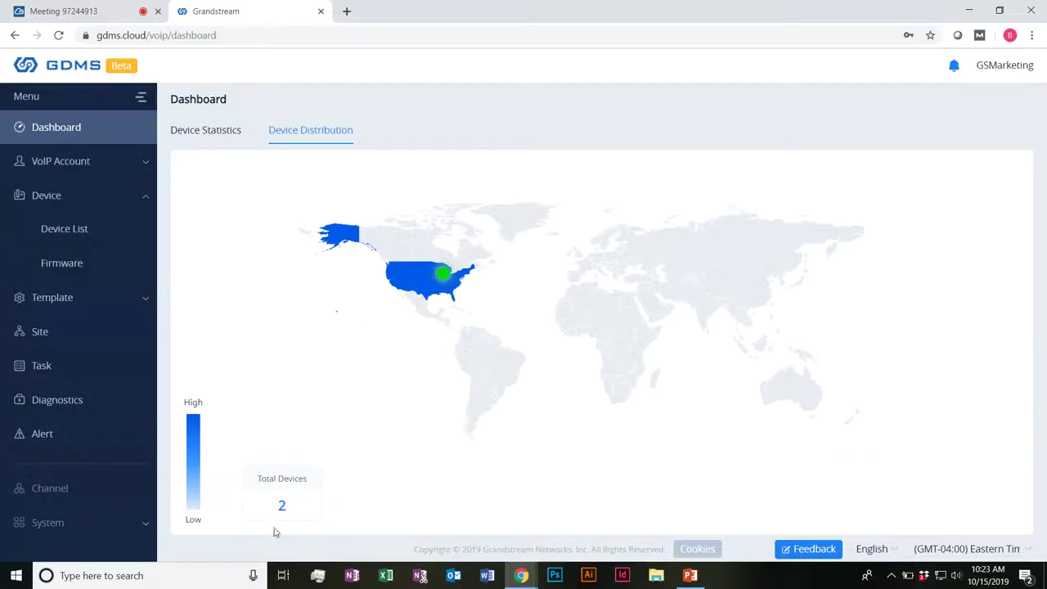
mouse_move(413, 279)
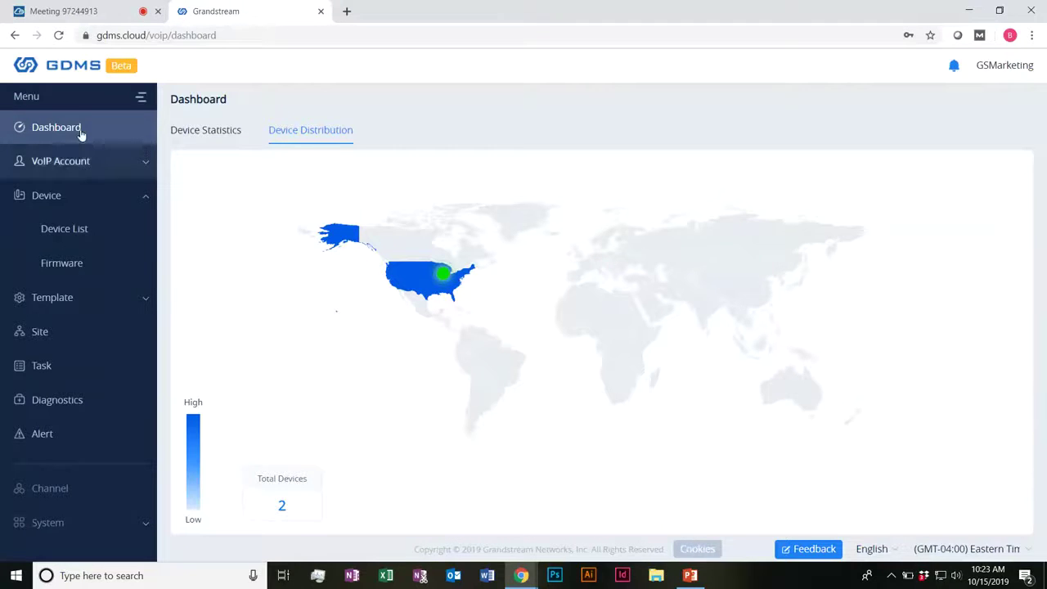
left_click(198, 130)
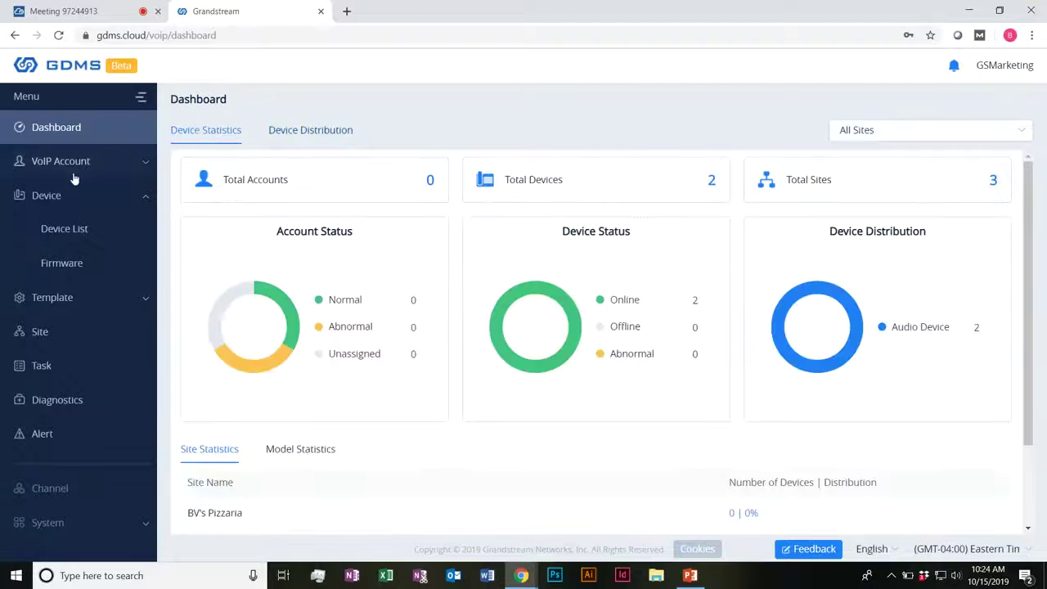
Step: Collapse the Device menu and go to the Site page listing Default, BVM Limited, BV's Pizzaria
left_click(144, 201)
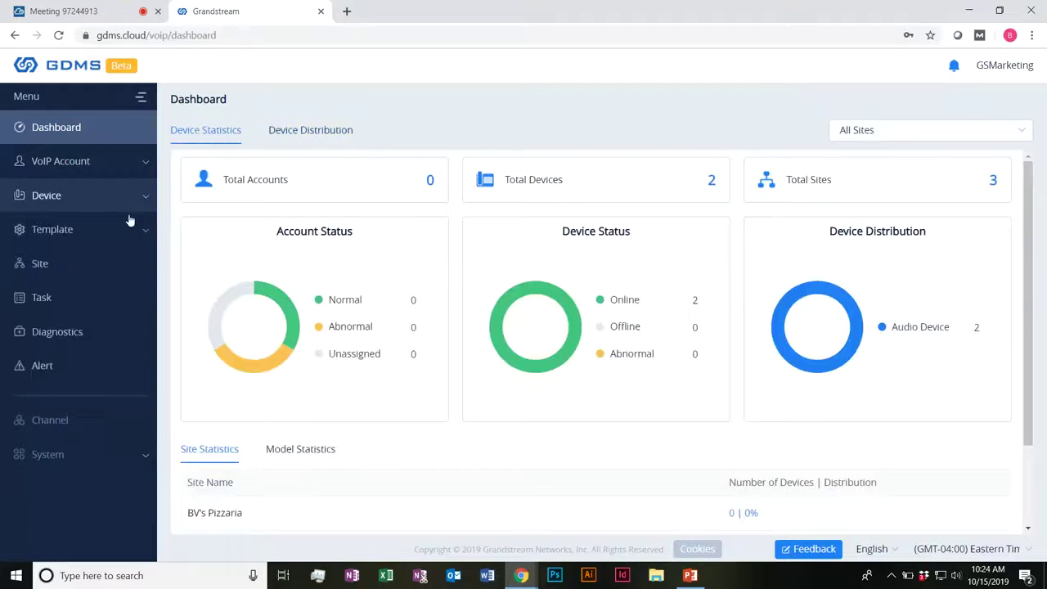
left_click(97, 270)
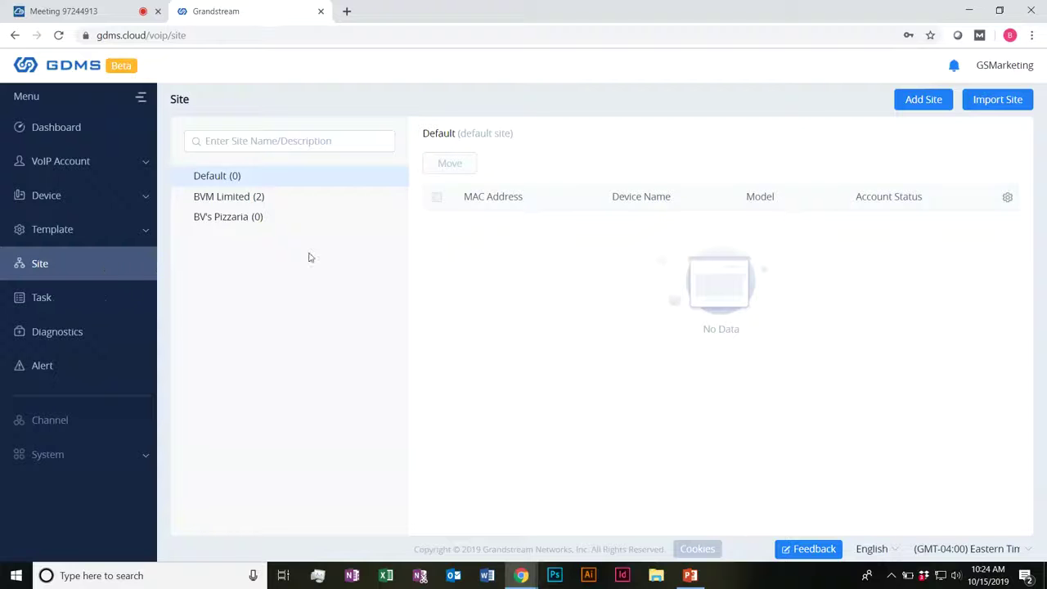
Step: Inspect BVM Limited's devices Test 1 and Test 2, check BV's Pizzaria, then return
mouse_move(286, 220)
mouse_move(285, 197)
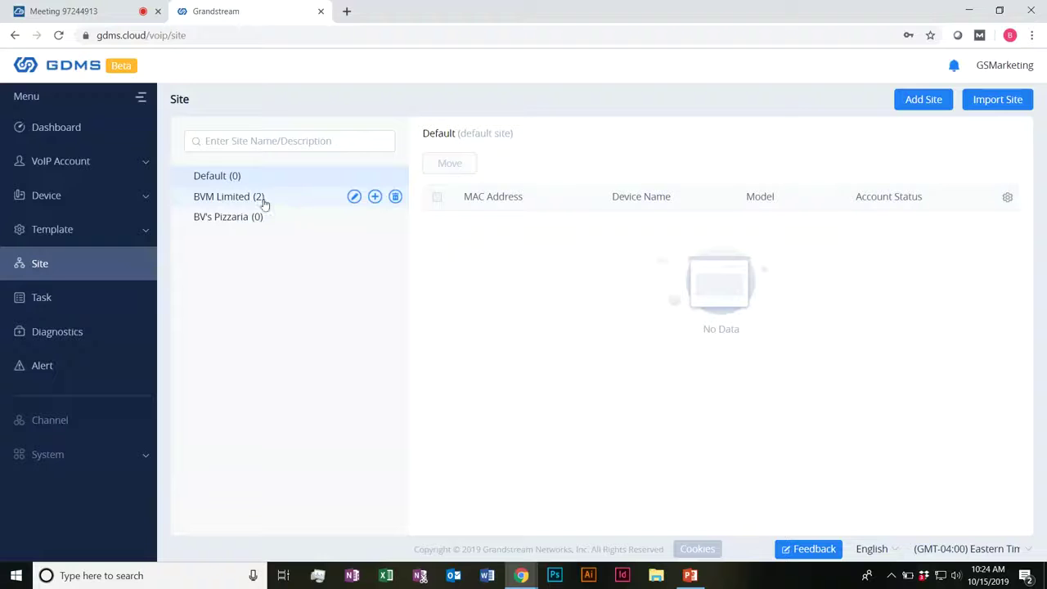
mouse_move(231, 221)
left_click(255, 199)
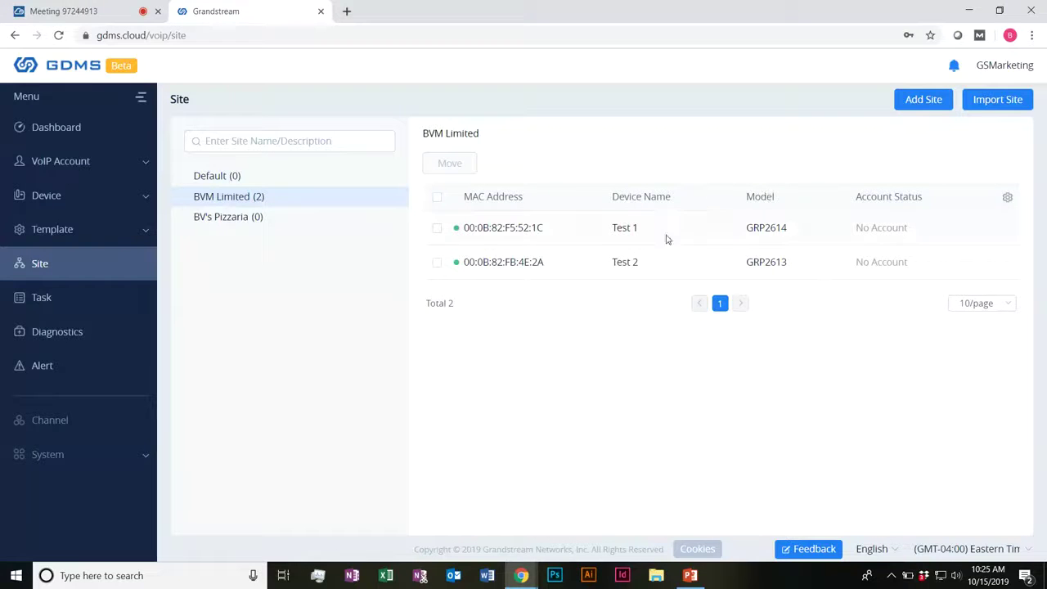
left_click_drag(629, 228, 679, 219)
left_click(773, 216)
left_click_drag(752, 231, 878, 244)
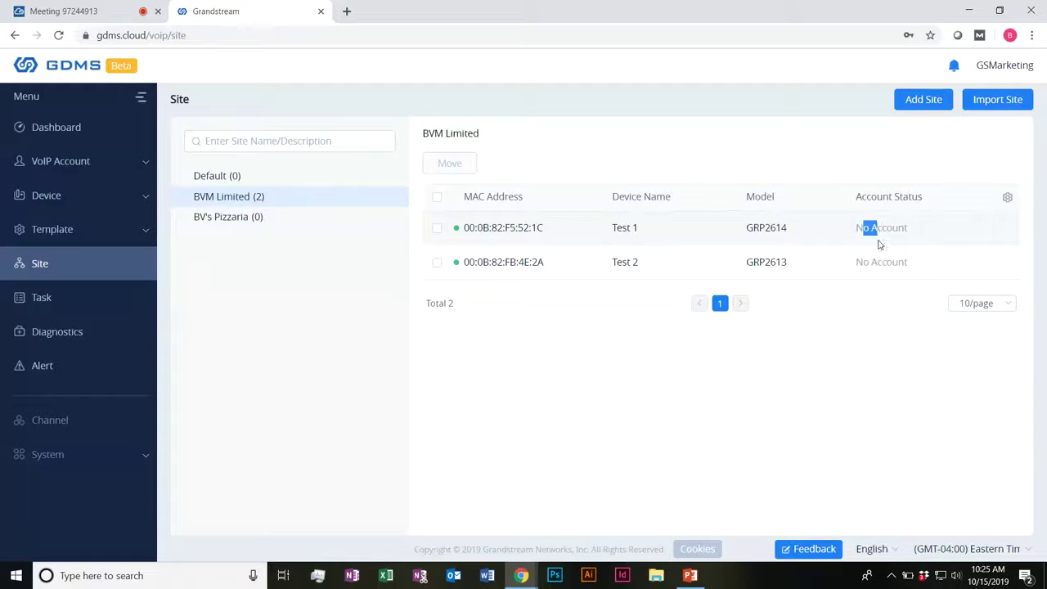
left_click(617, 260)
left_click(282, 218)
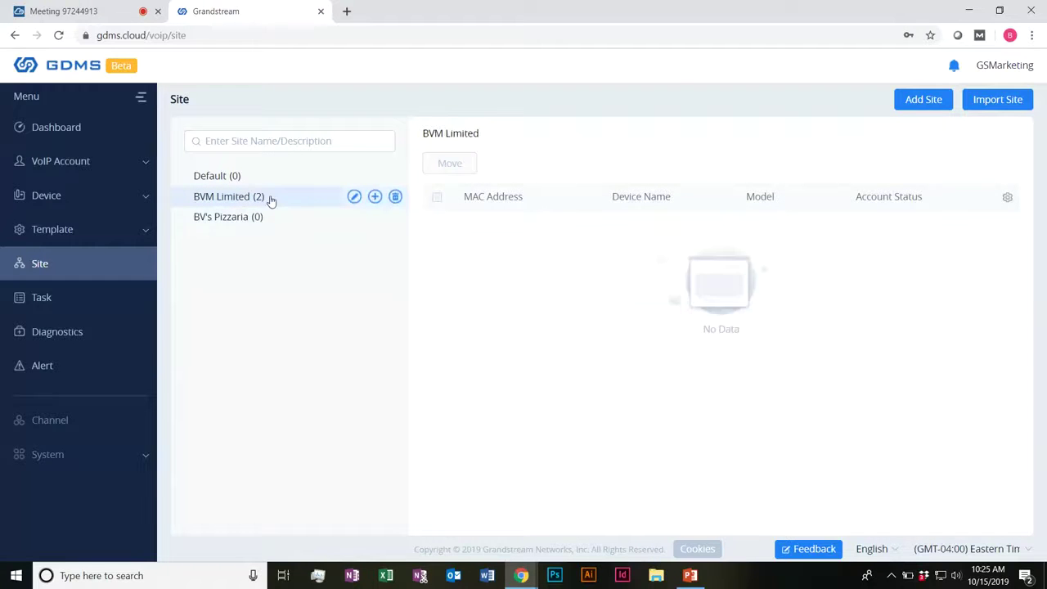
left_click(270, 200)
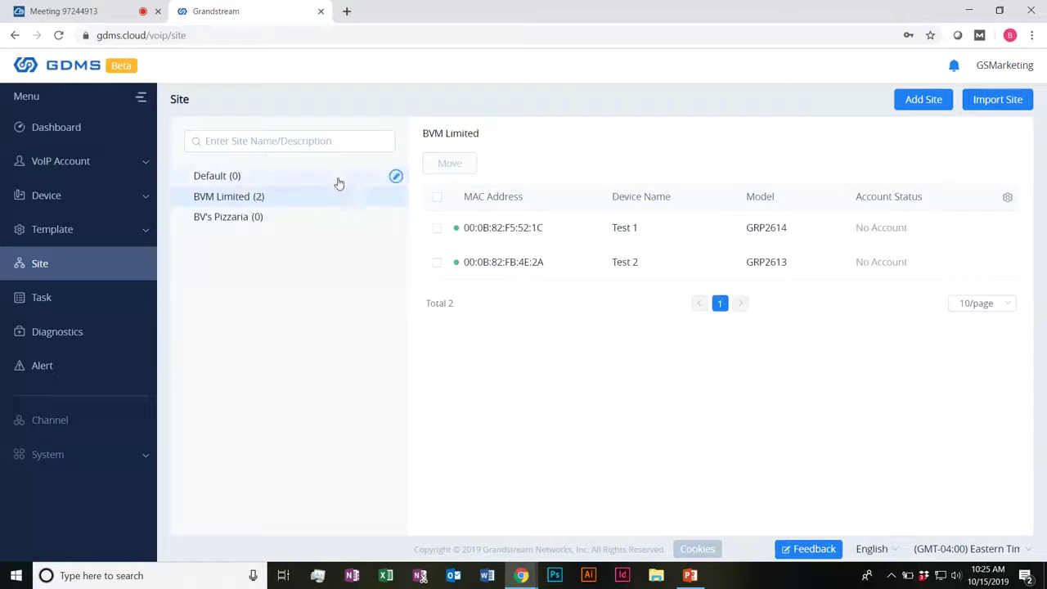
Step: Add a sub-site named Marketing Department under BVM Limited
left_click(375, 199)
left_click(432, 188)
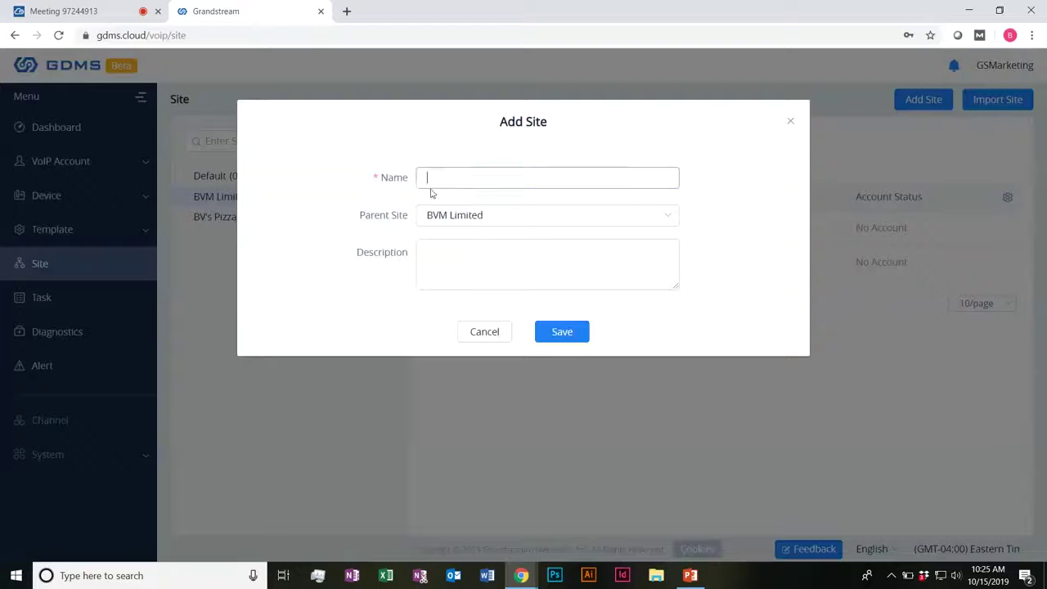
type("Market")
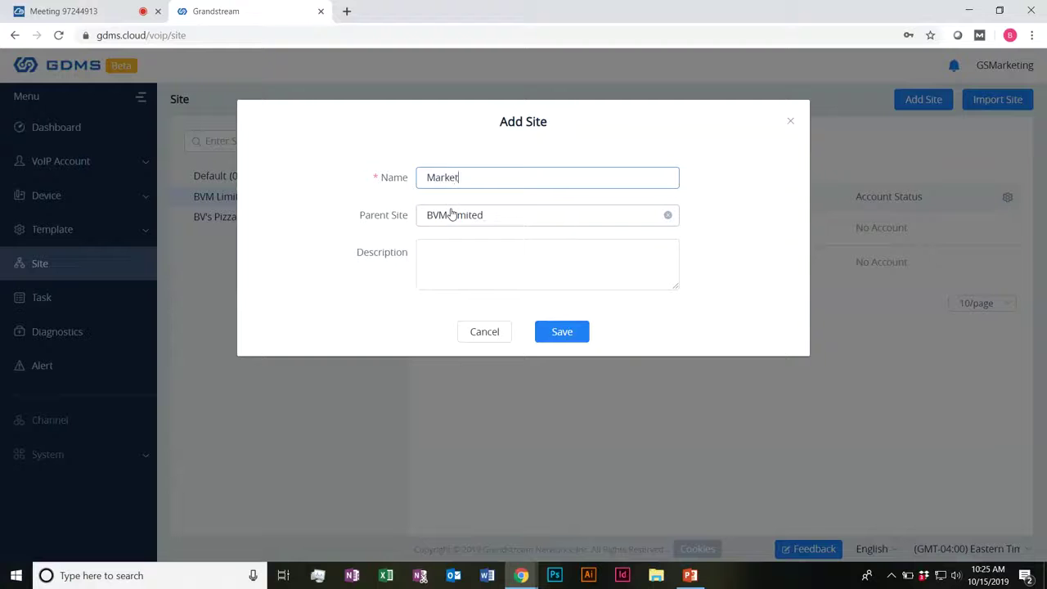
type("ing Department")
left_click(463, 261)
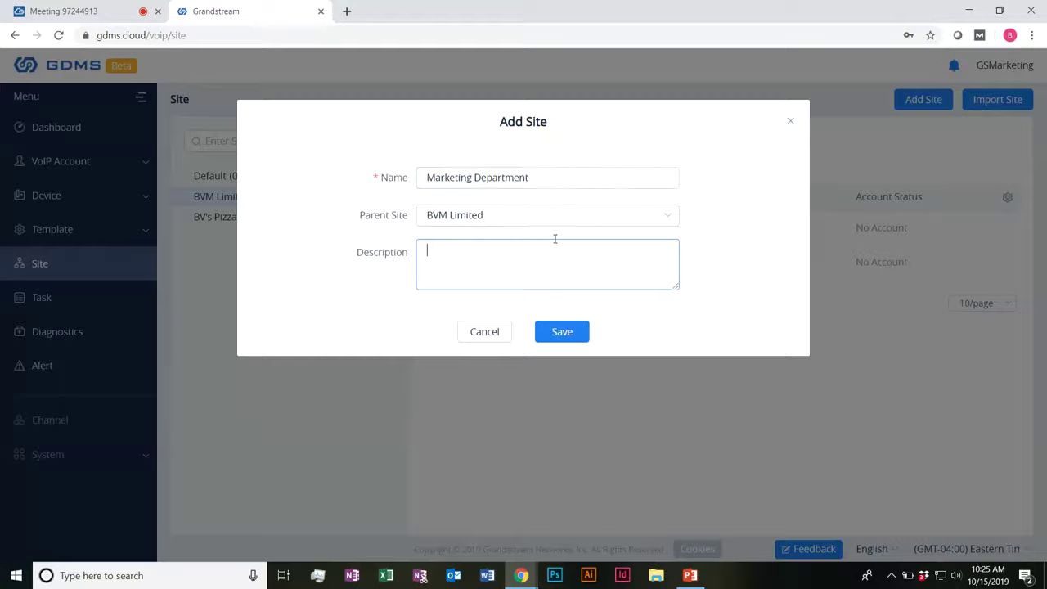
left_click(578, 331)
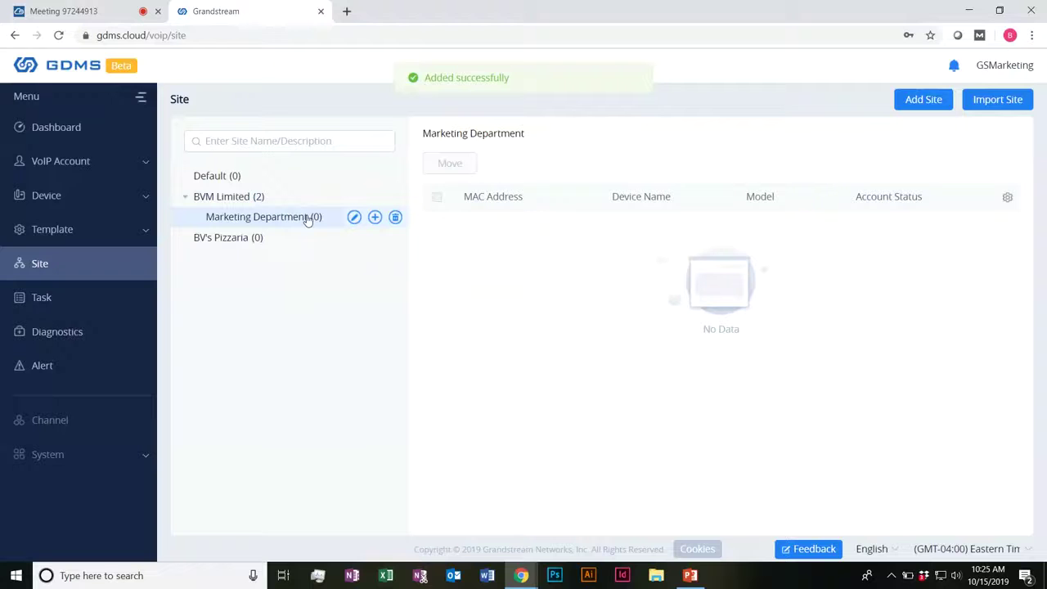
Step: Move the Test 1 device from BVM Limited into Marketing Department and verify both sites
left_click(211, 198)
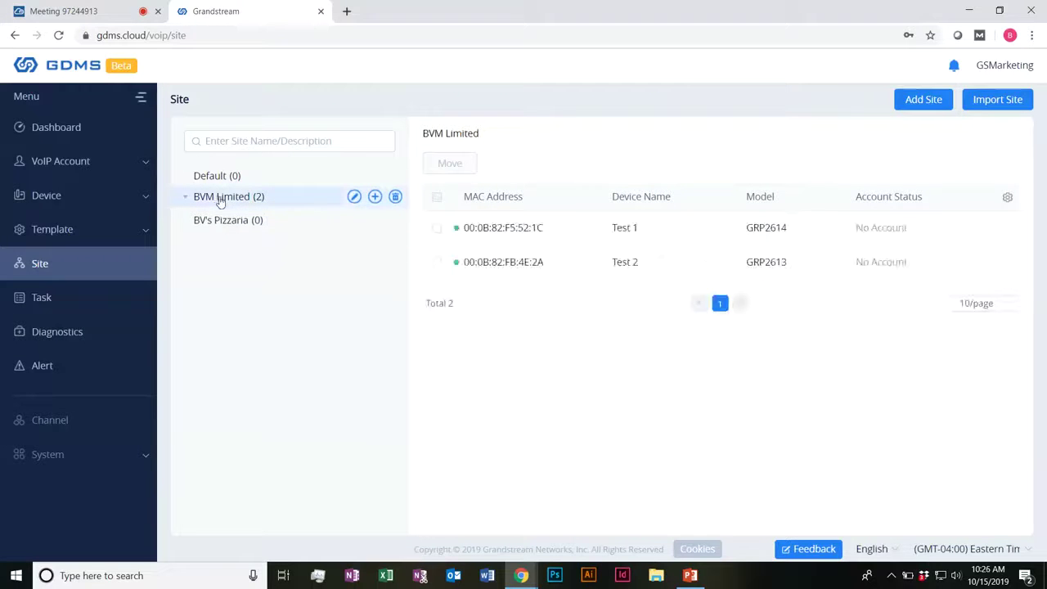
left_click(436, 228)
left_click(463, 165)
left_click(523, 165)
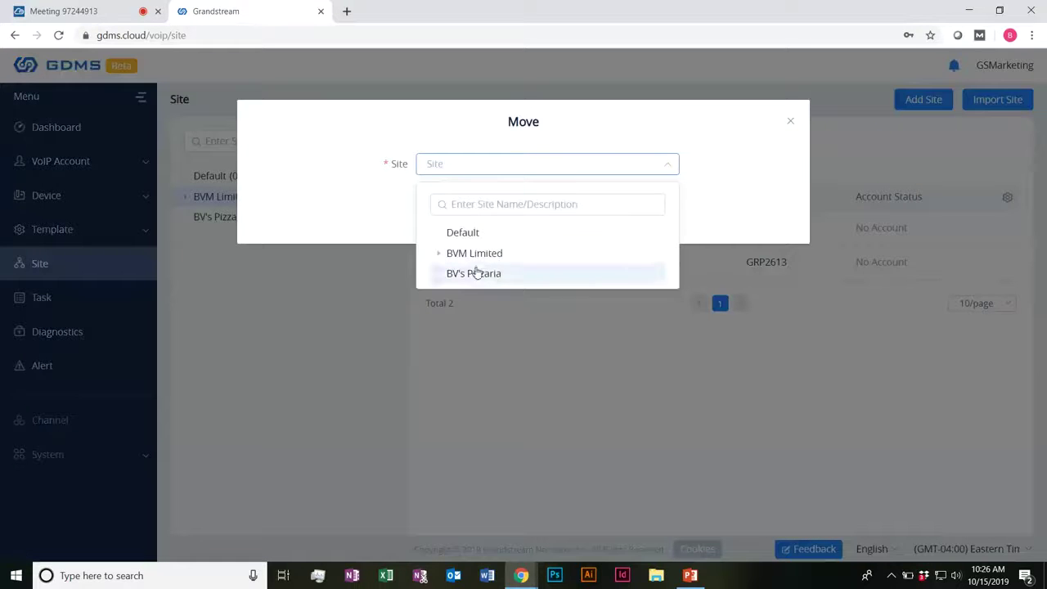
left_click(439, 257)
left_click(486, 275)
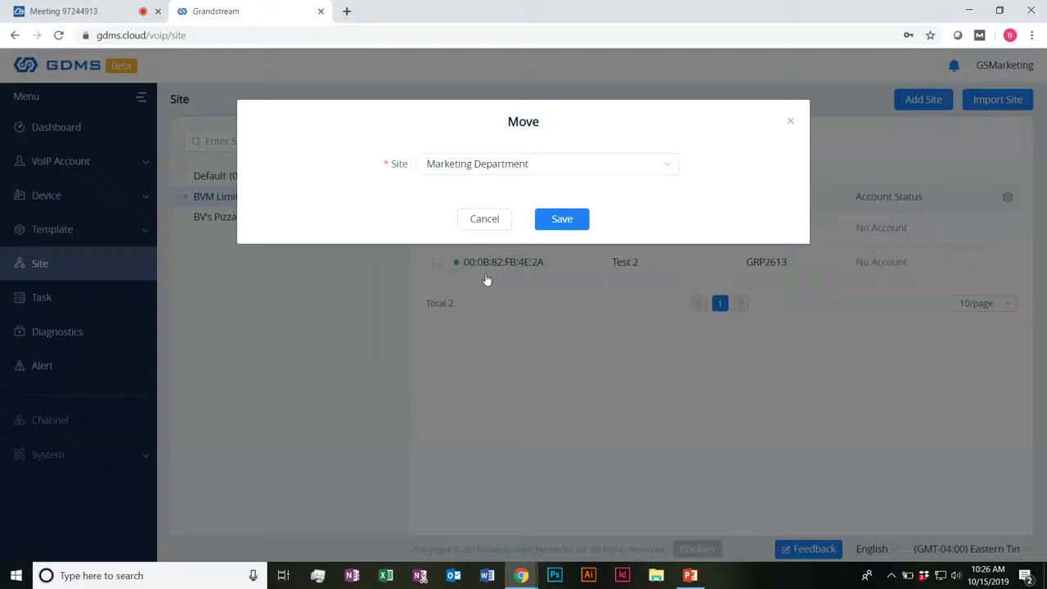
left_click(561, 218)
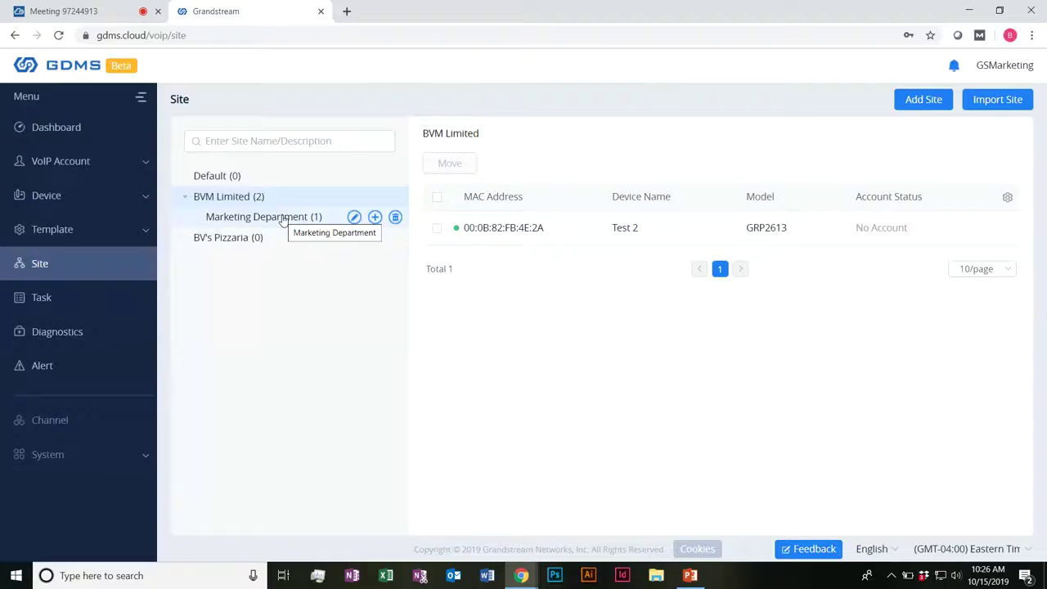
left_click(283, 219)
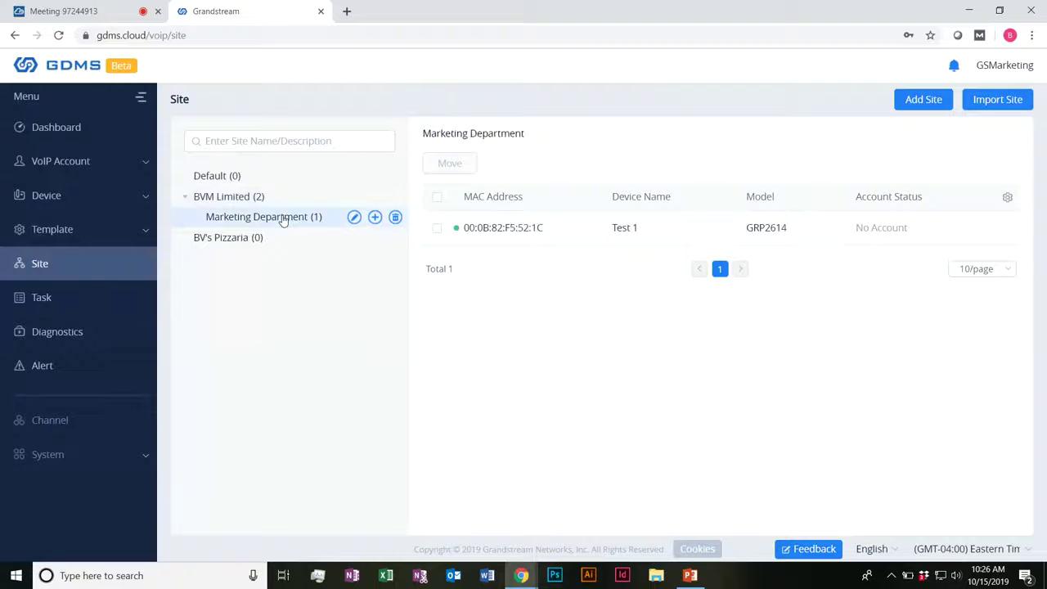
left_click(267, 206)
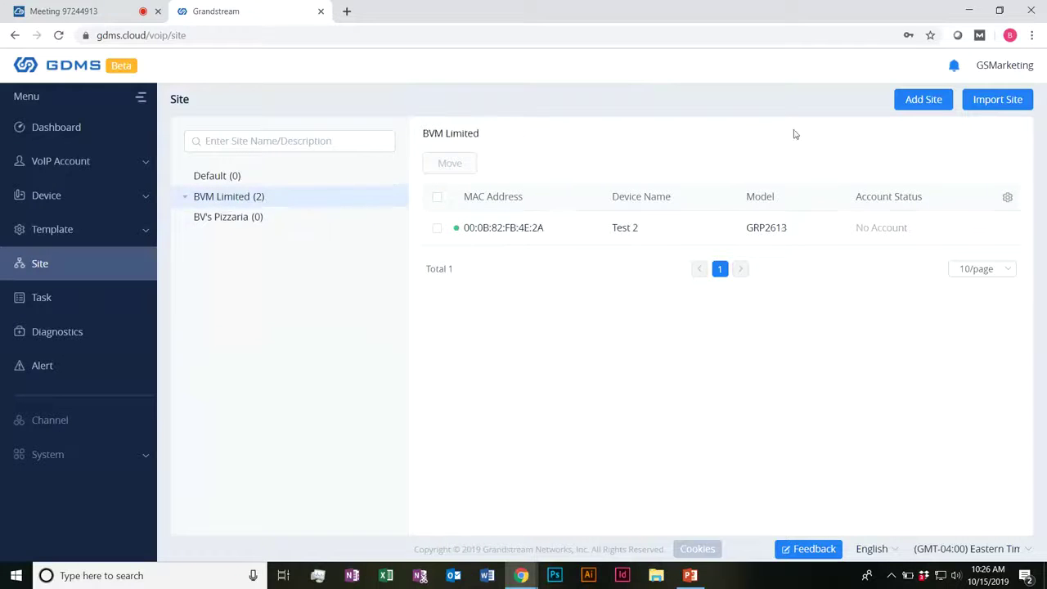
Step: Add a top-level site BV Corp with description 'New customer signed 10.15.2019'
left_click(921, 101)
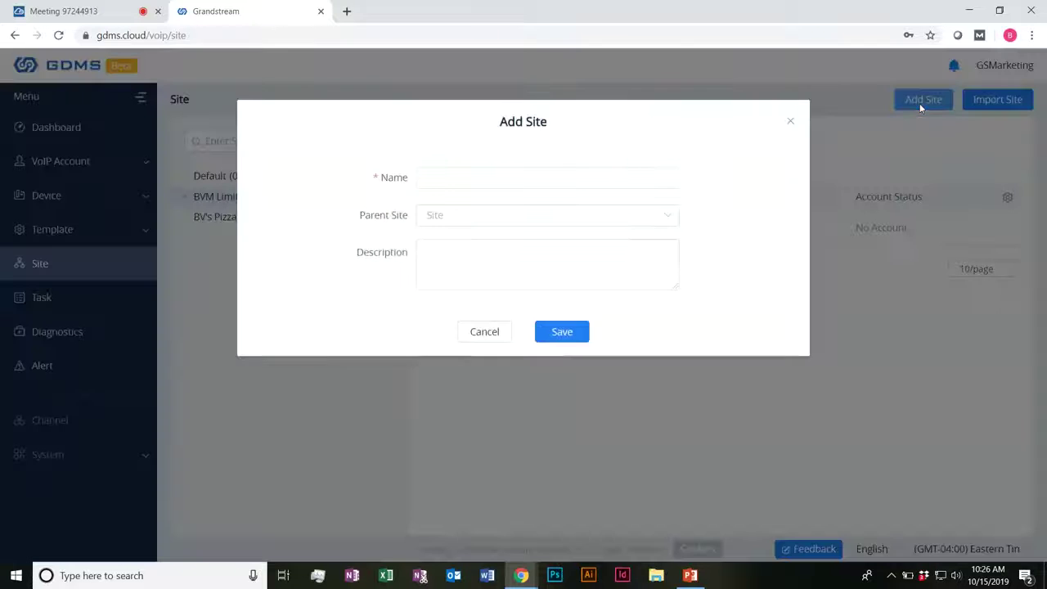
left_click(460, 171)
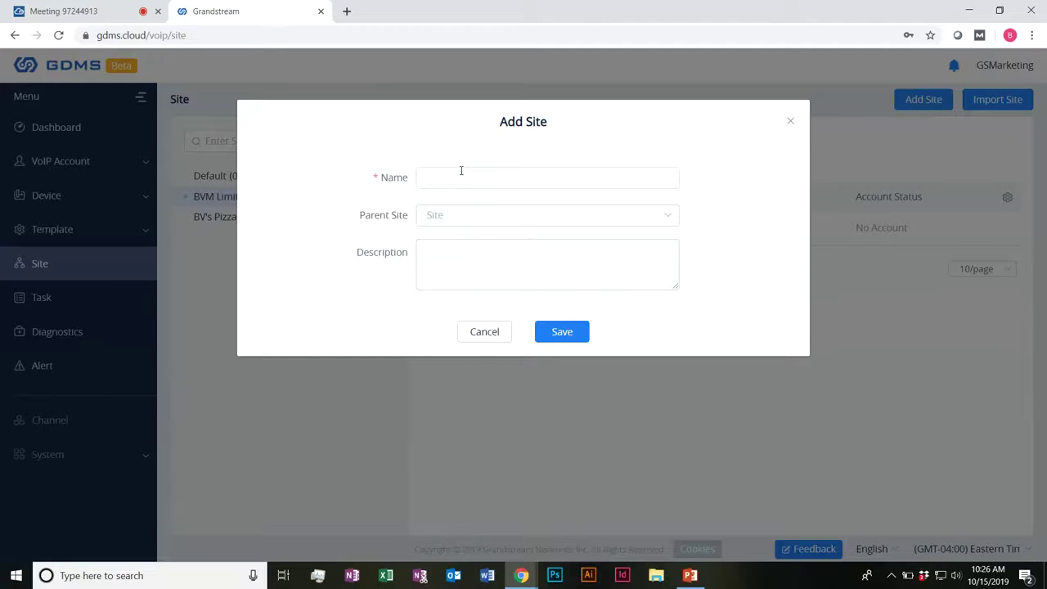
type("BV Corp")
left_click(480, 261)
type("New")
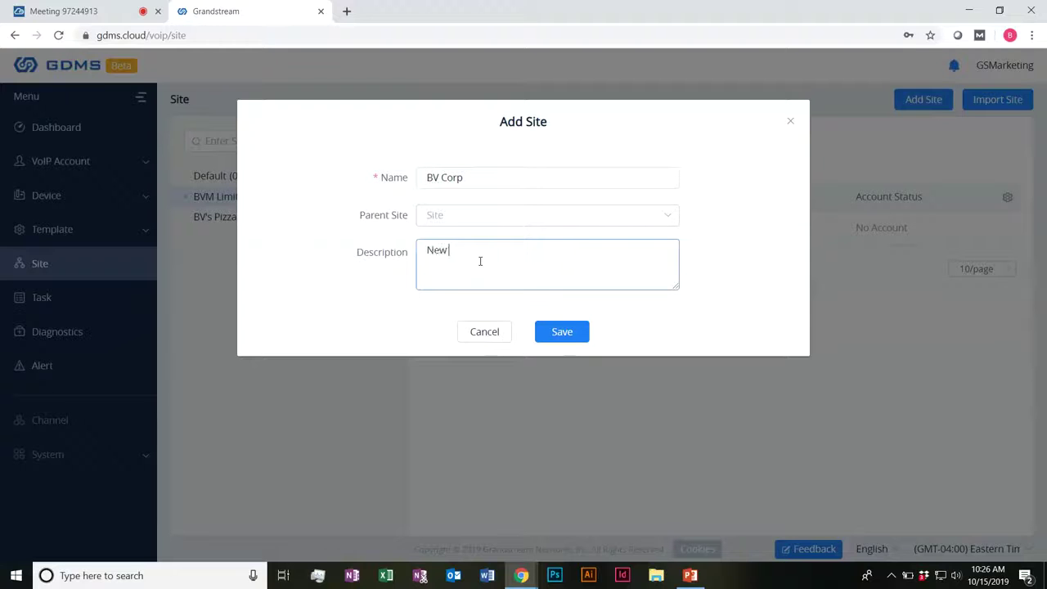
type(" customer signed 1")
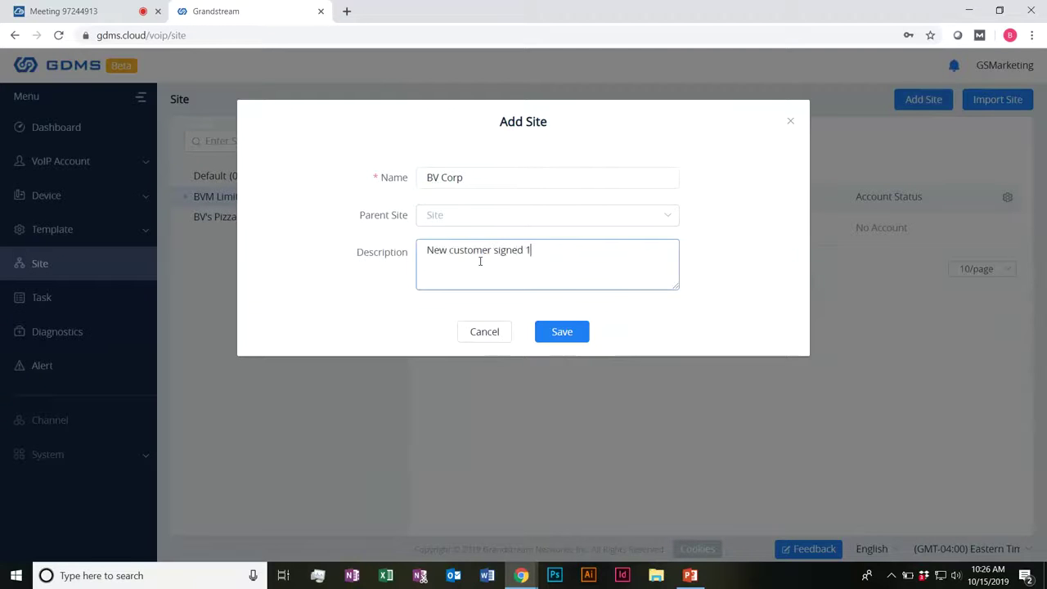
type("0.15.2019")
left_click(553, 332)
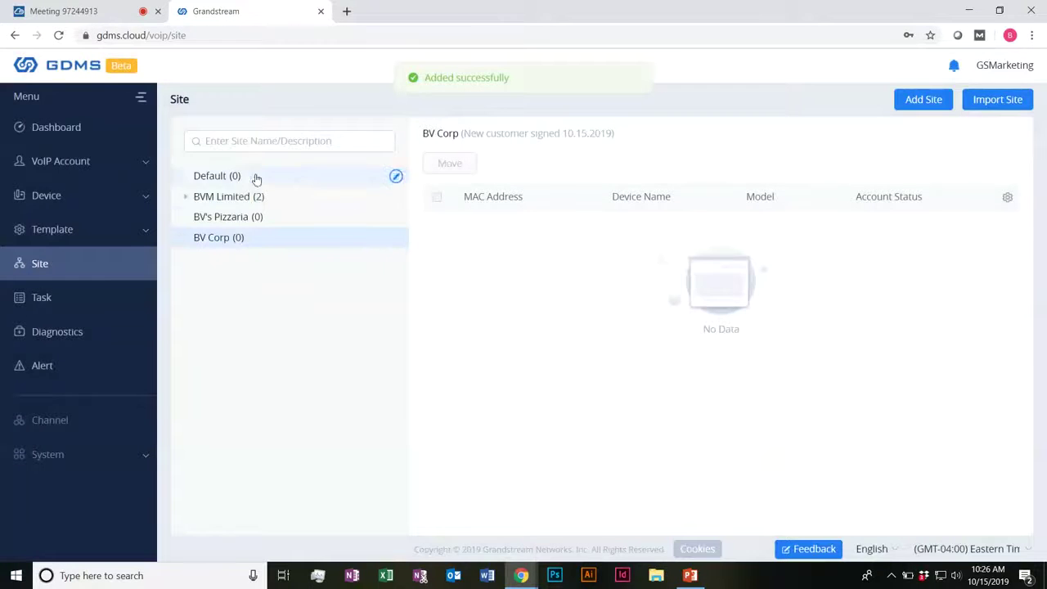
left_click(262, 202)
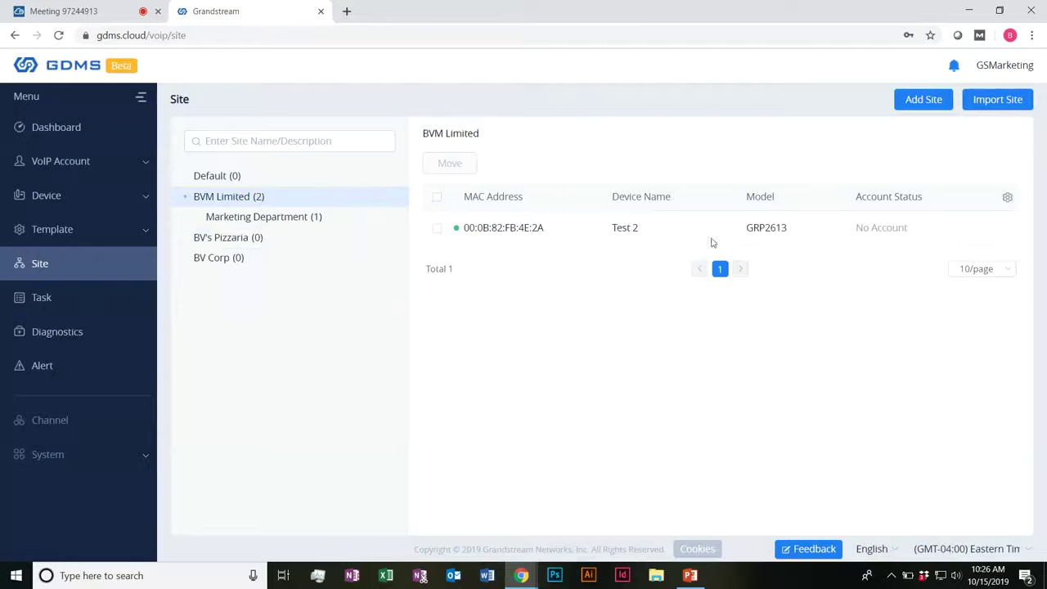
left_click(1011, 101)
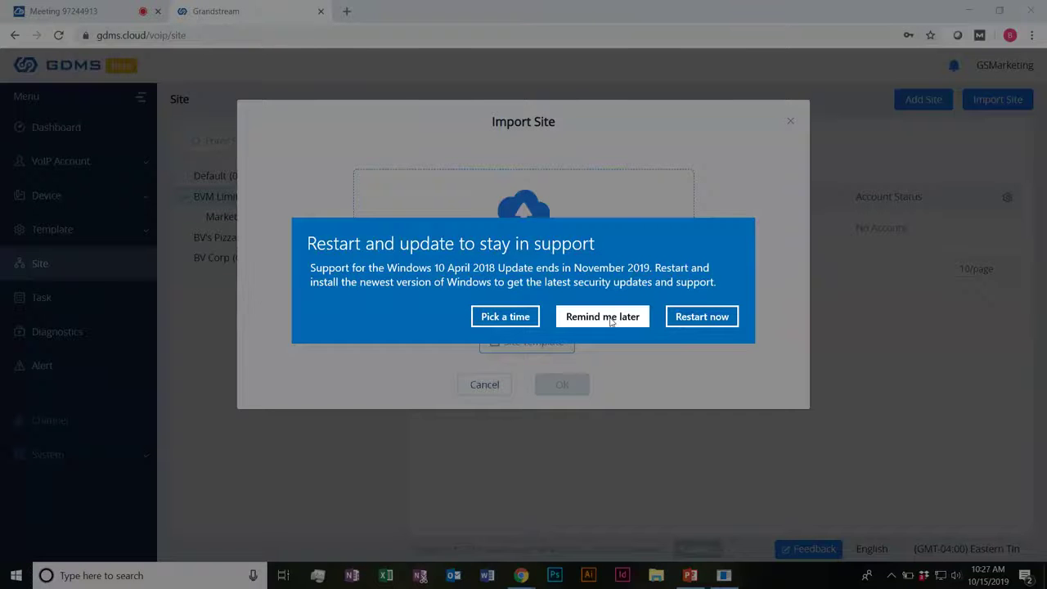
left_click(610, 317)
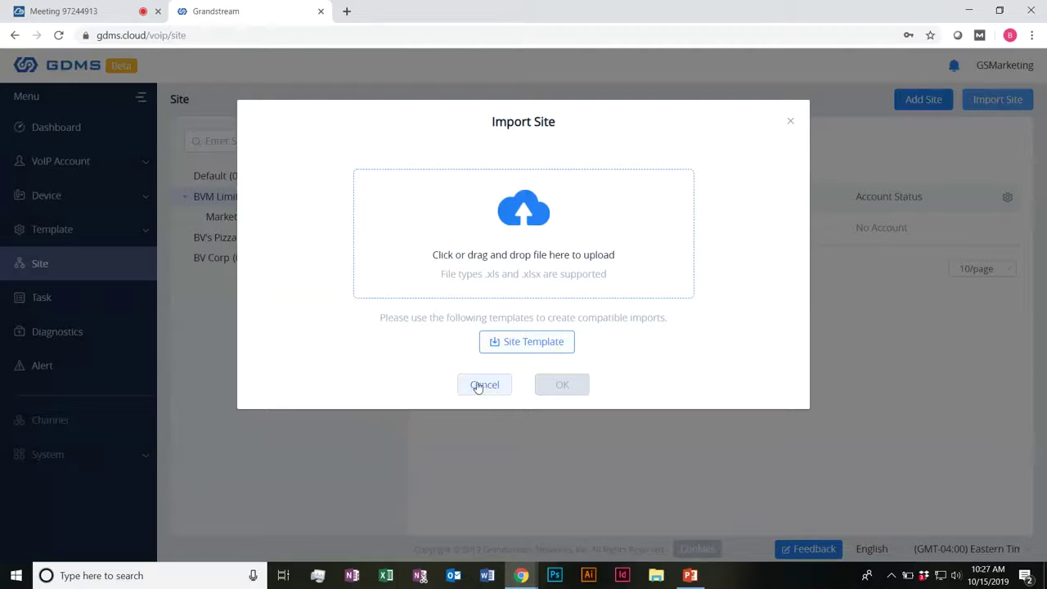
left_click(479, 385)
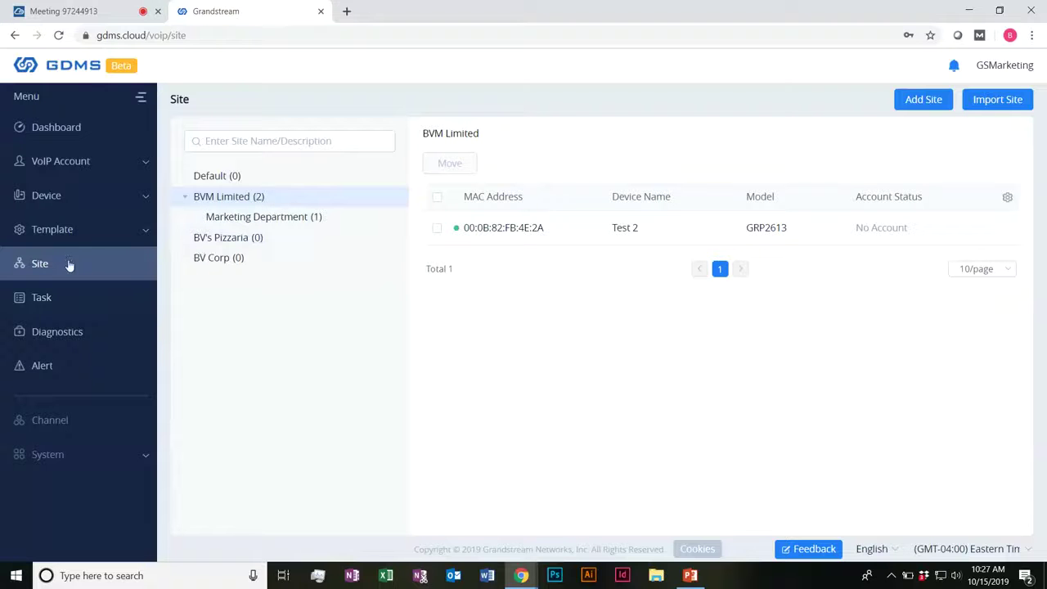
Step: Open the Device List and look at the more-actions menu for Test 2
left_click(92, 201)
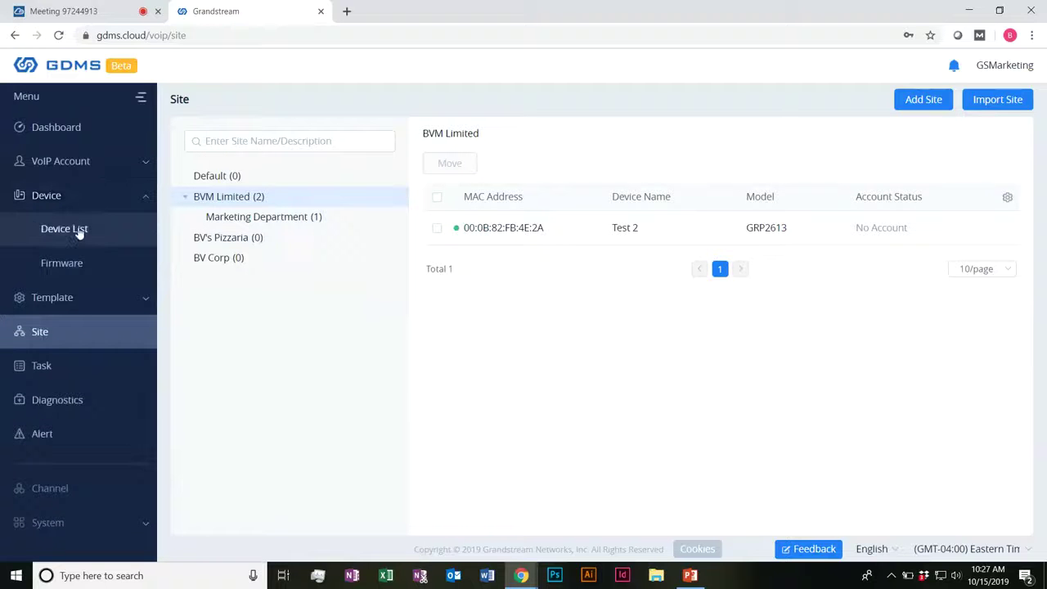
left_click(79, 230)
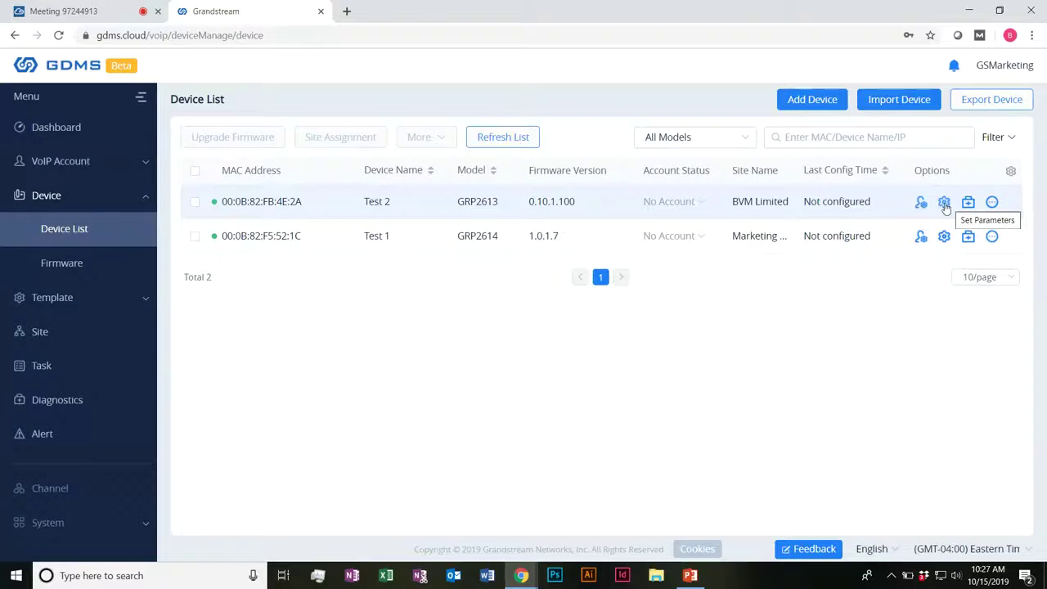
left_click(990, 204)
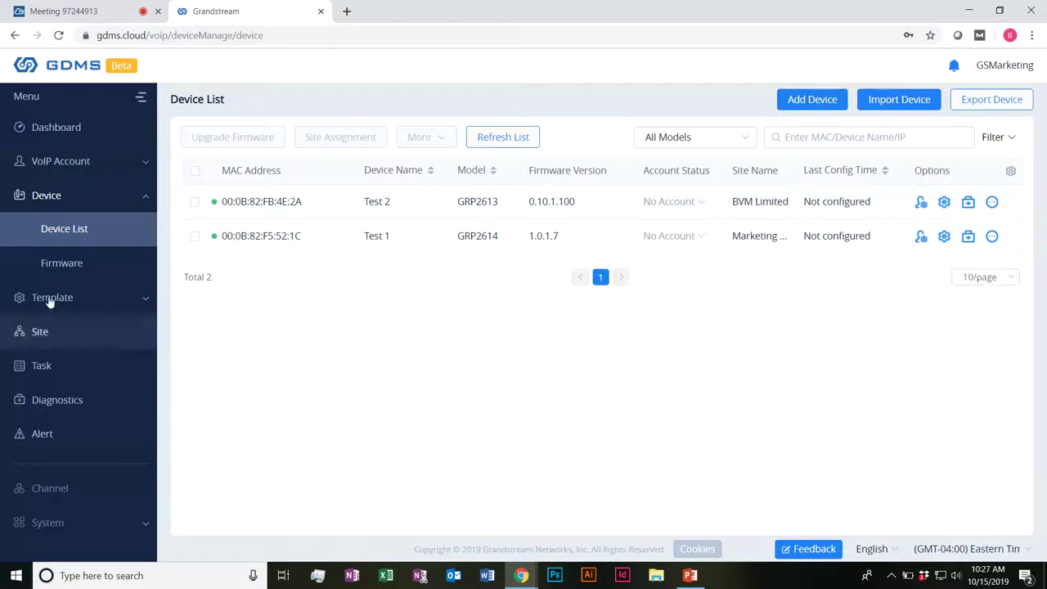
Step: Select both Test 2 and Test 1, browse More actions and the model filter, then show extra filters
left_click(195, 202)
left_click(196, 237)
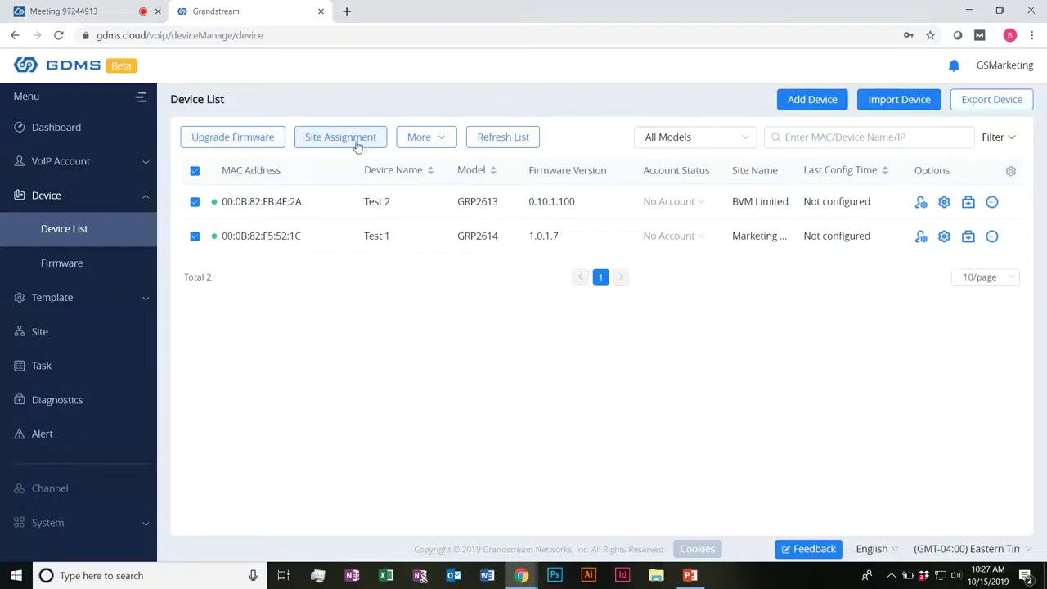
left_click(427, 141)
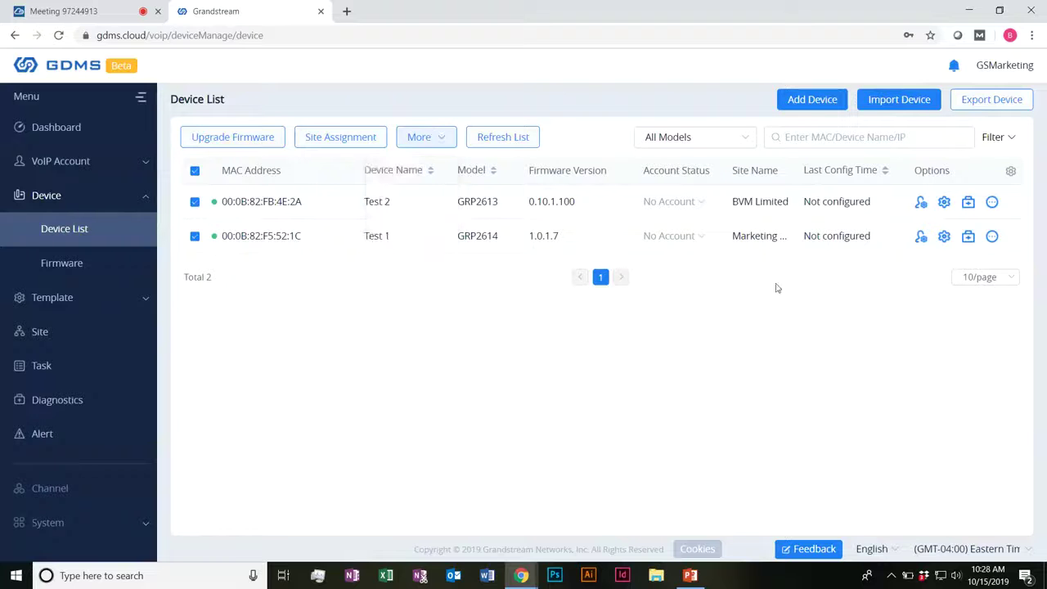
left_click(740, 141)
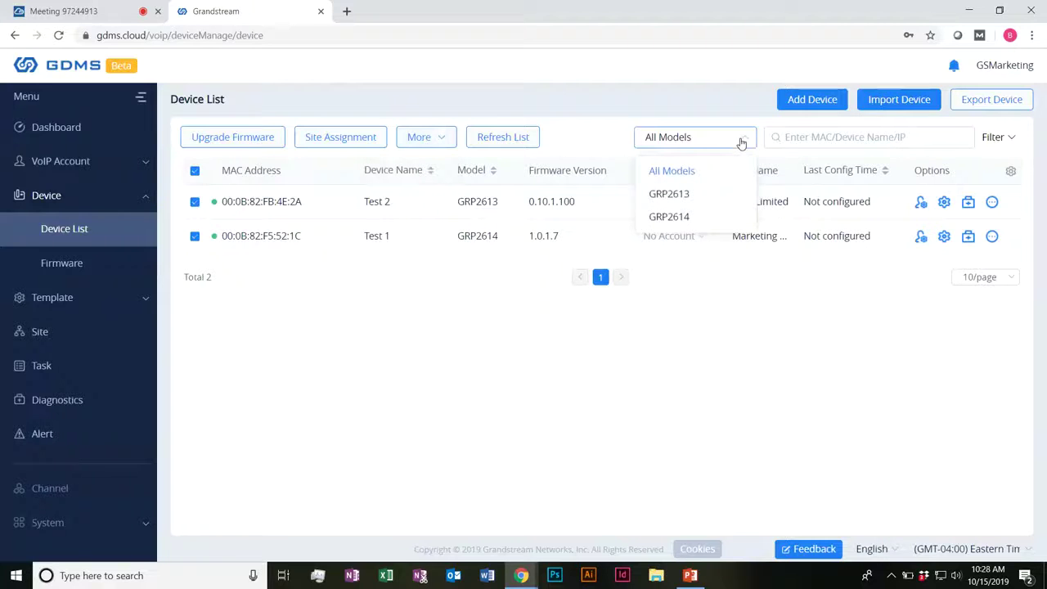
left_click(740, 142)
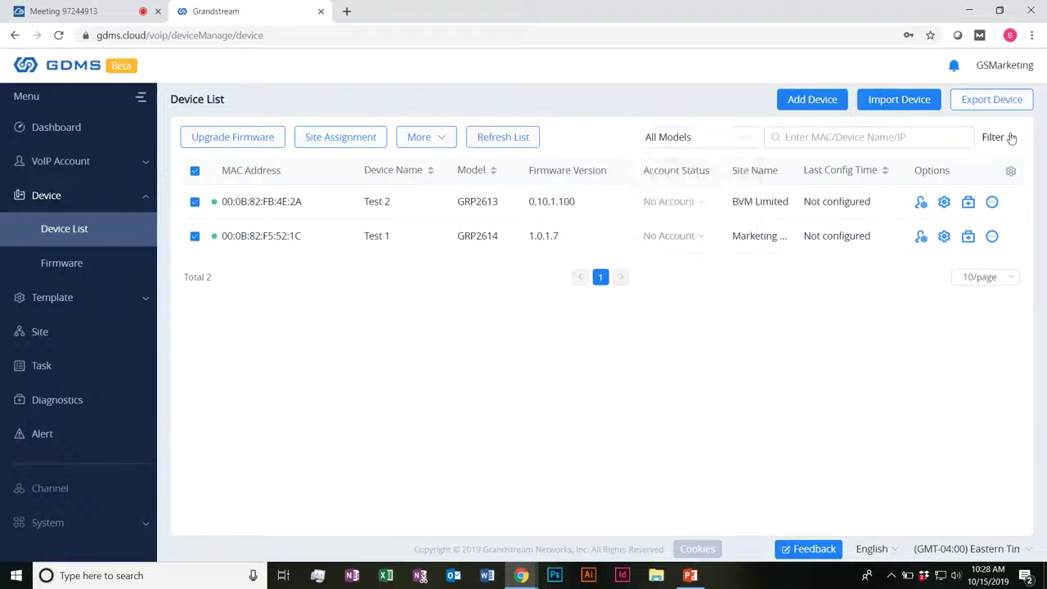
left_click(1009, 137)
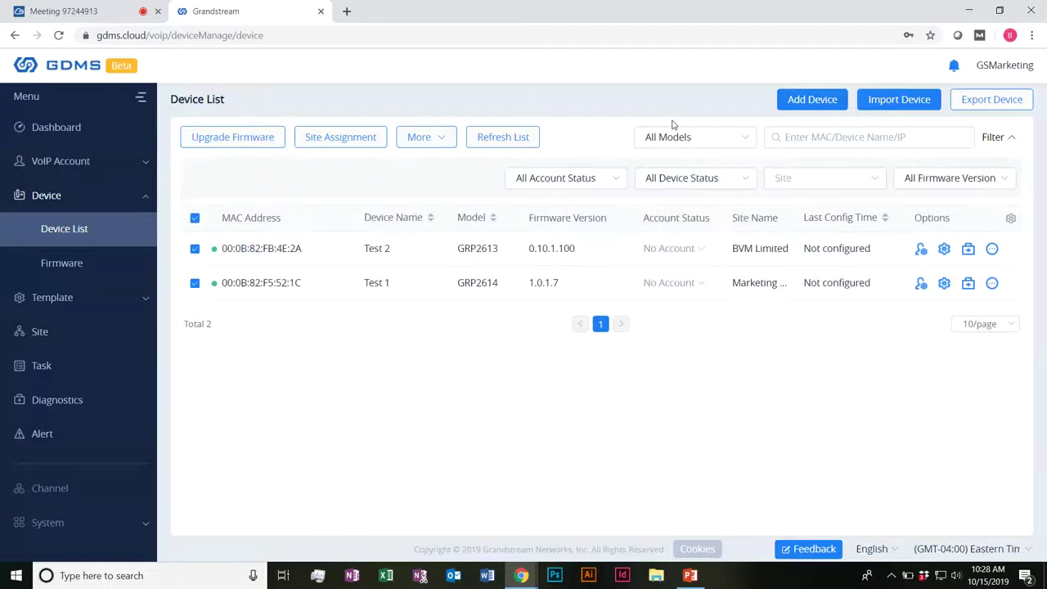
Step: Limit the device list to the BVM Limited site, toggling the select-all checkbox on and off
left_click(196, 218)
left_click(806, 177)
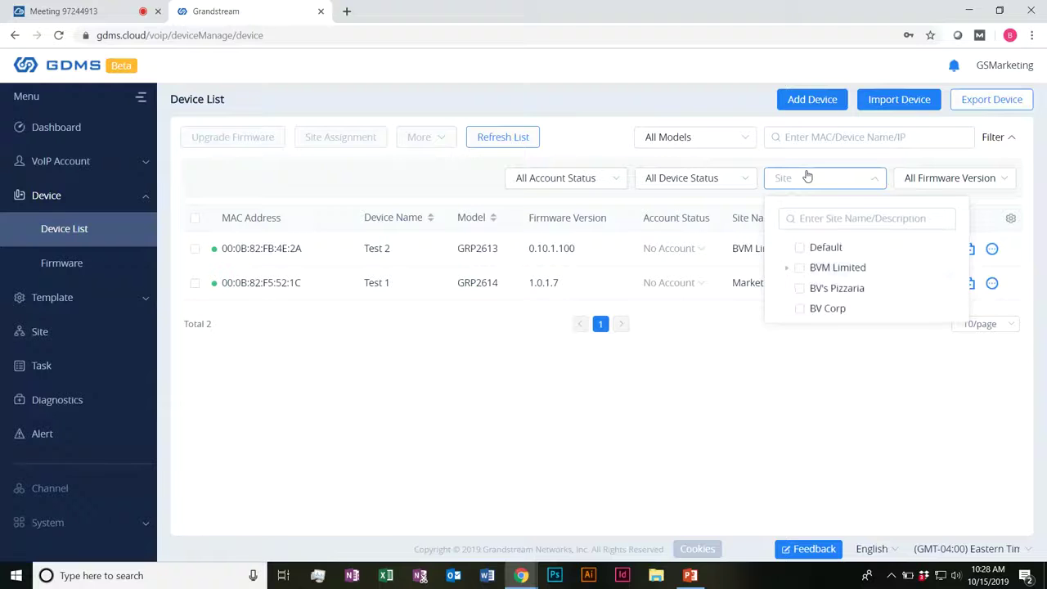
left_click(799, 268)
left_click(527, 388)
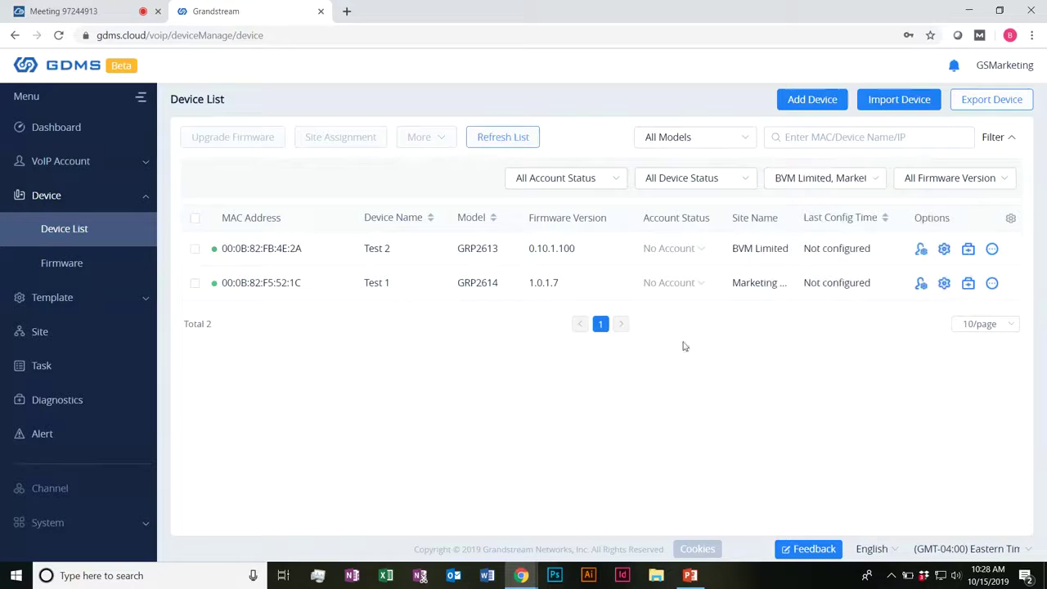
left_click(194, 219)
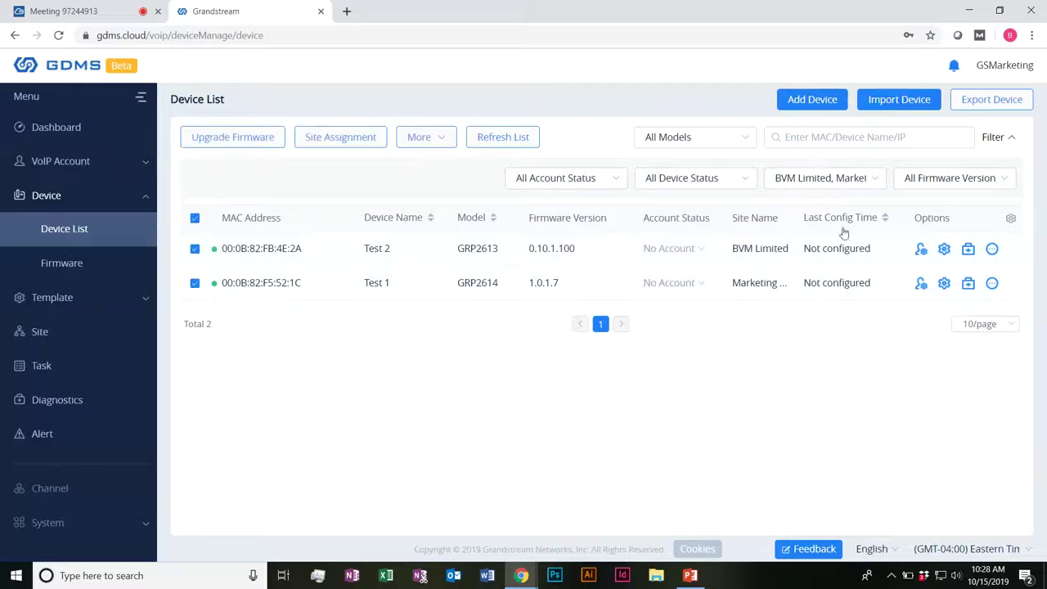
left_click(195, 217)
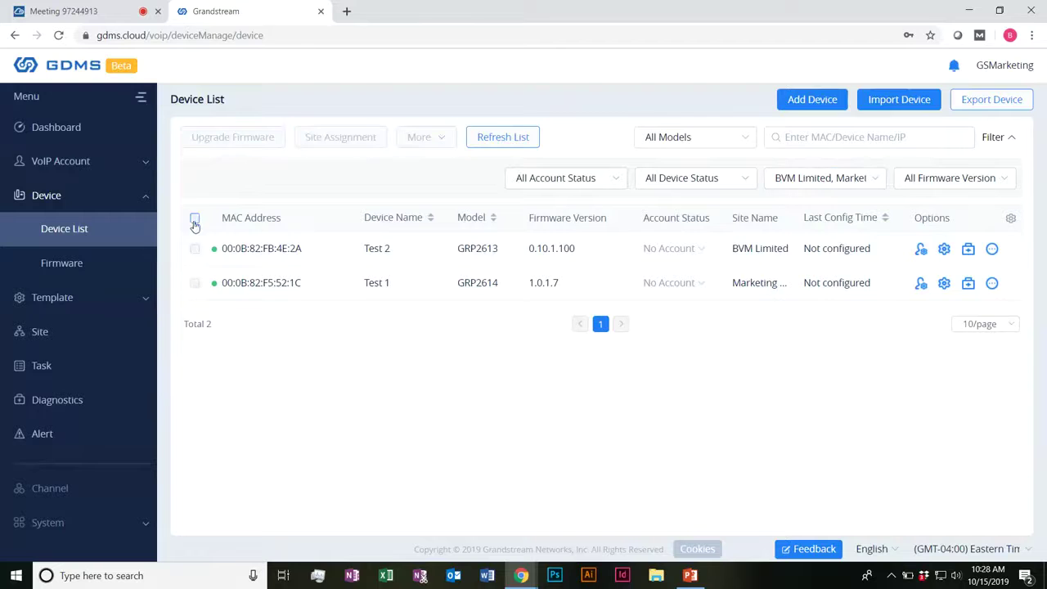
Step: Browse the account status, device status and firmware filters, and try the GRP2613 model before restoring All Models
left_click(584, 178)
left_click(695, 177)
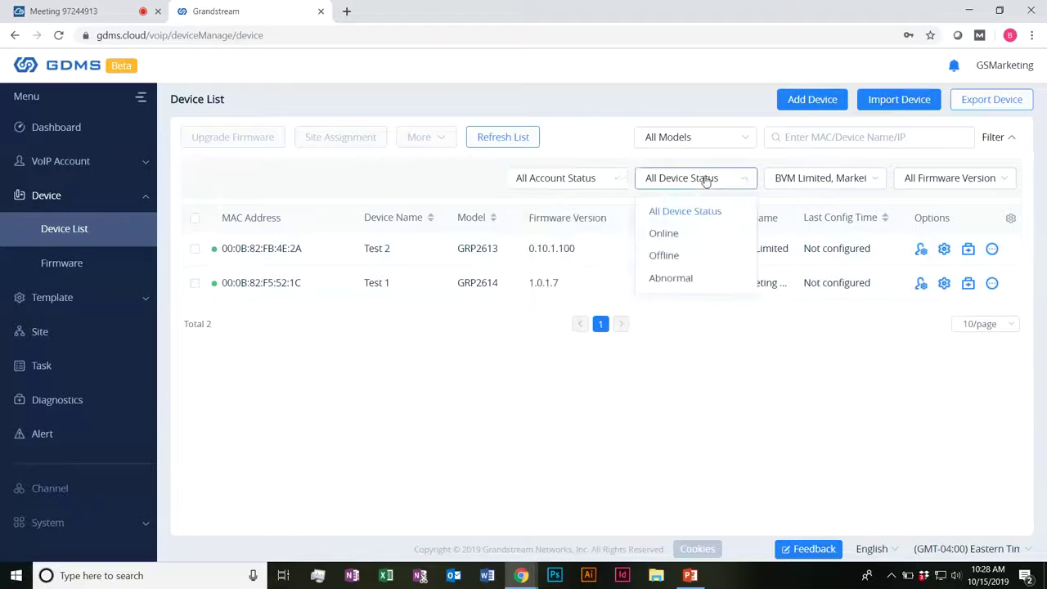
left_click(932, 177)
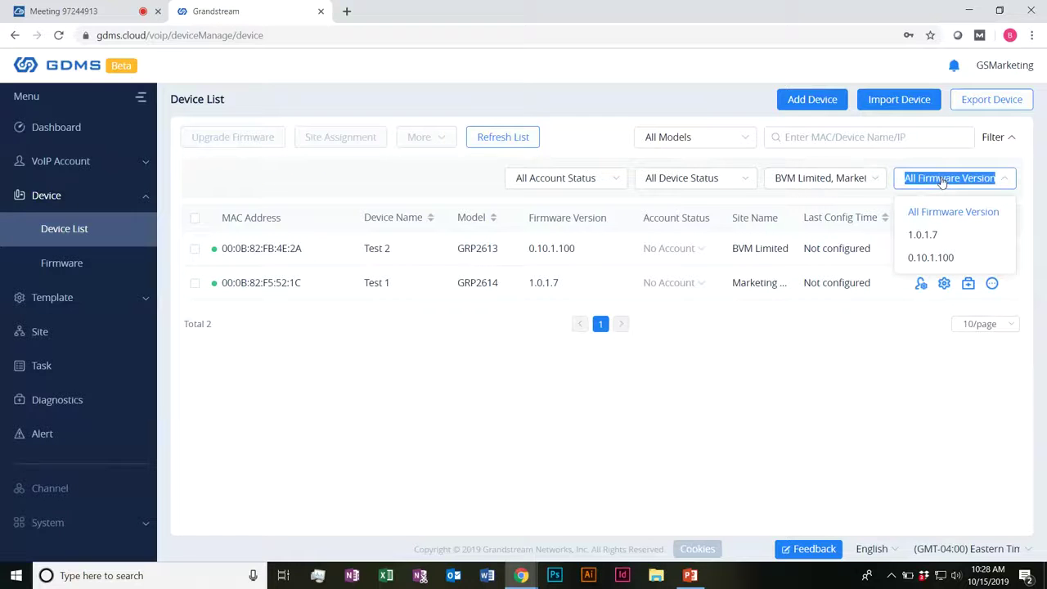
left_click(753, 140)
left_click(690, 195)
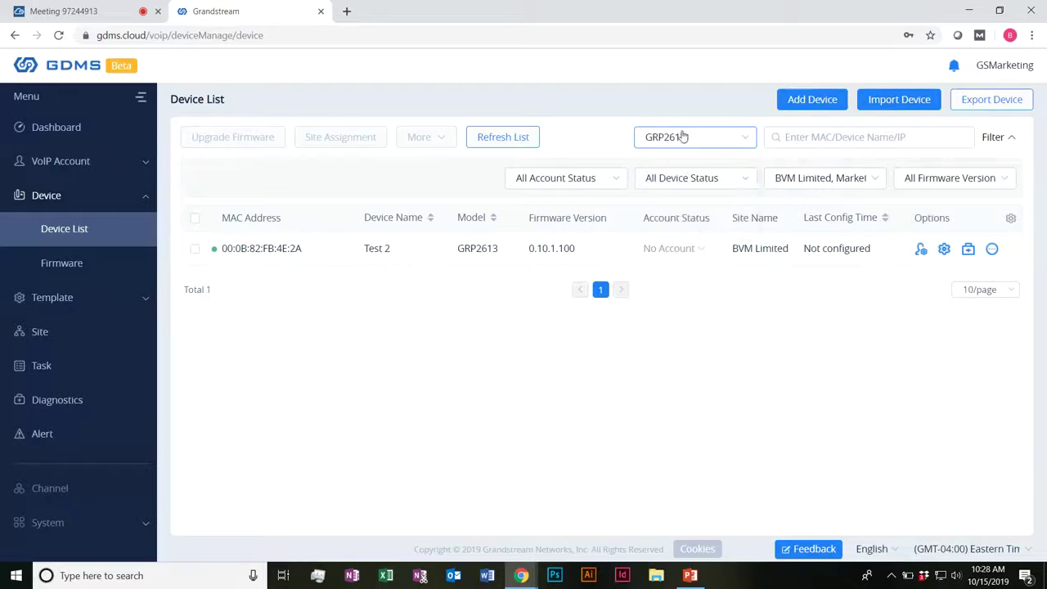
left_click(973, 178)
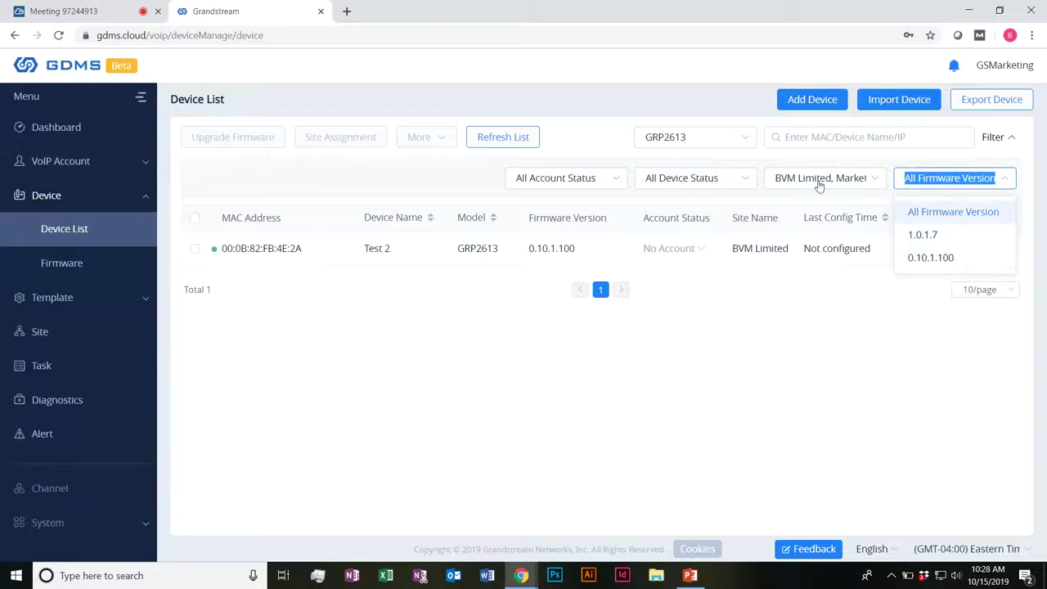
left_click(999, 180)
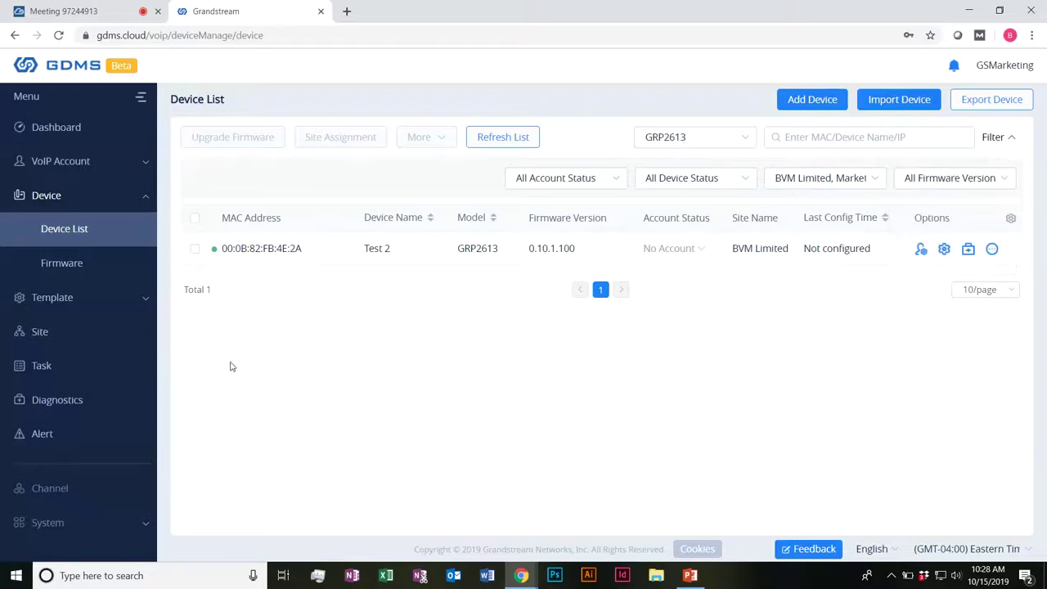
left_click(741, 136)
left_click(709, 172)
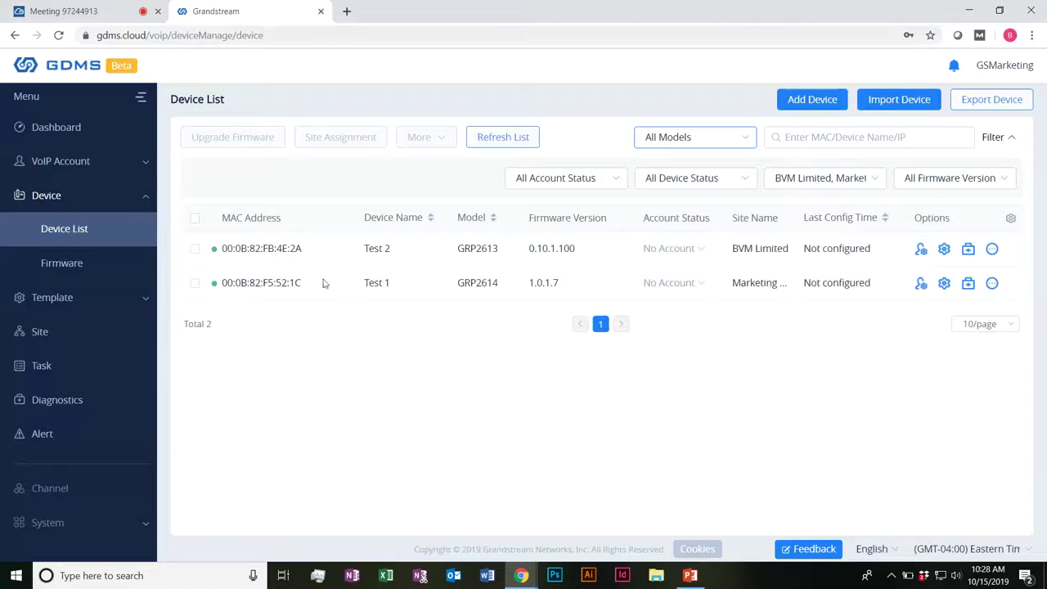
left_click(813, 101)
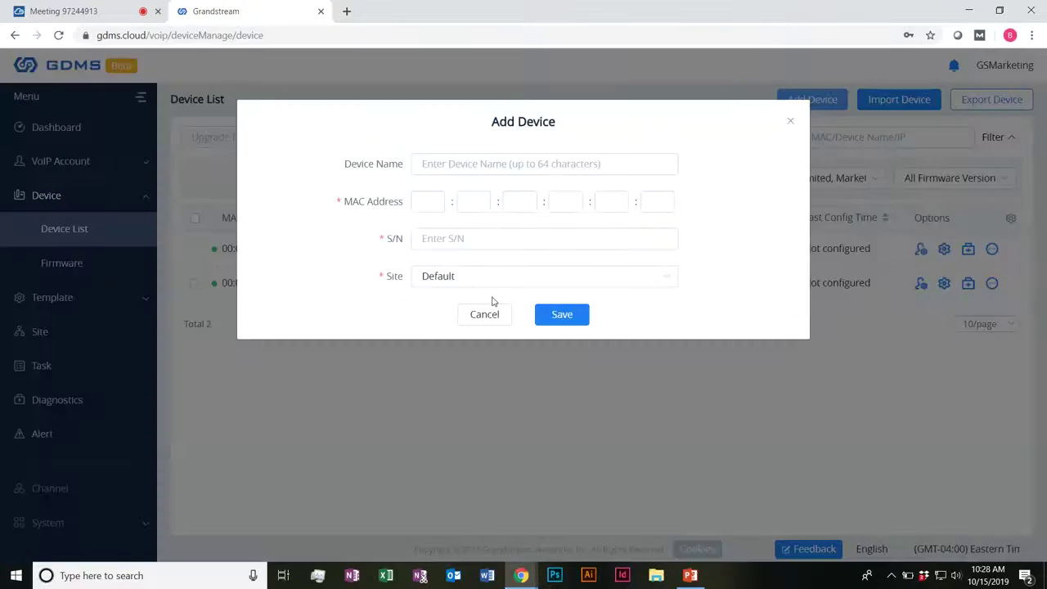
Step: Name the new device BV Pizzaria, with MAC 00:0B:82:F9:AE:16 and S/N 22MTCCQK31
left_click(445, 163)
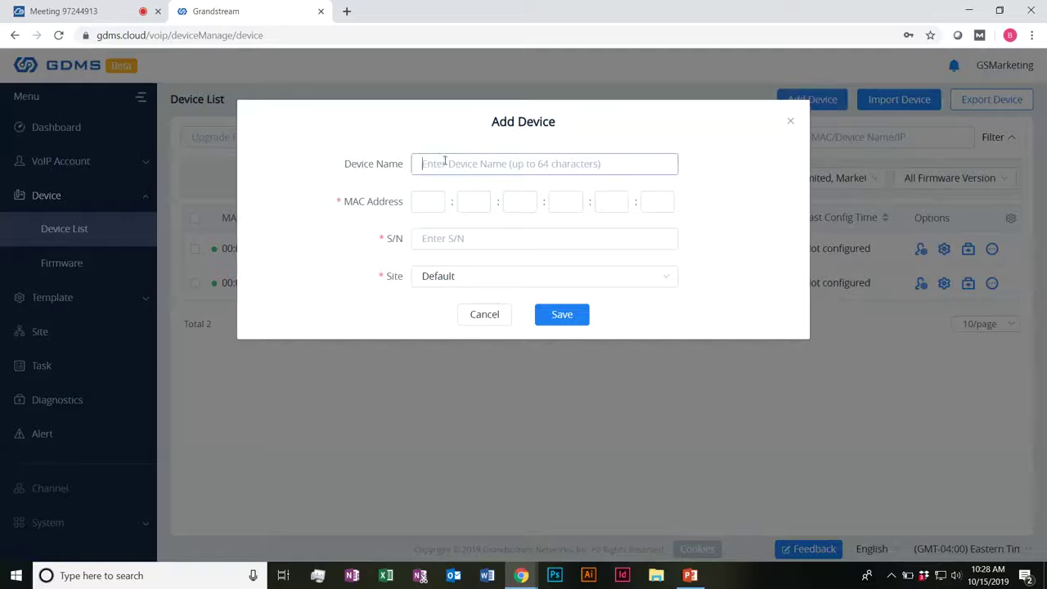
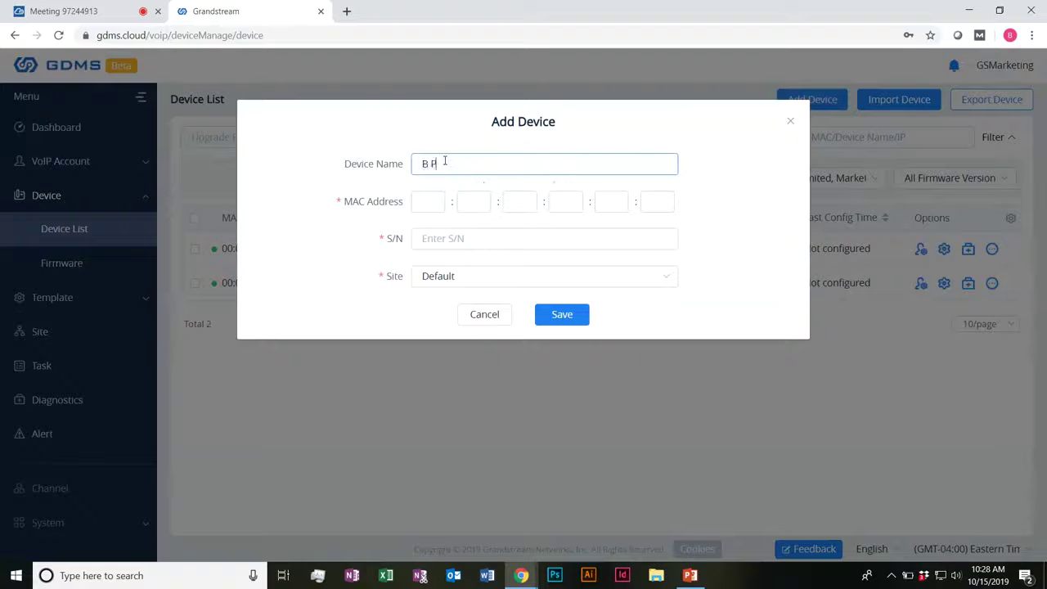
key("BackSpace")
key("Tab")
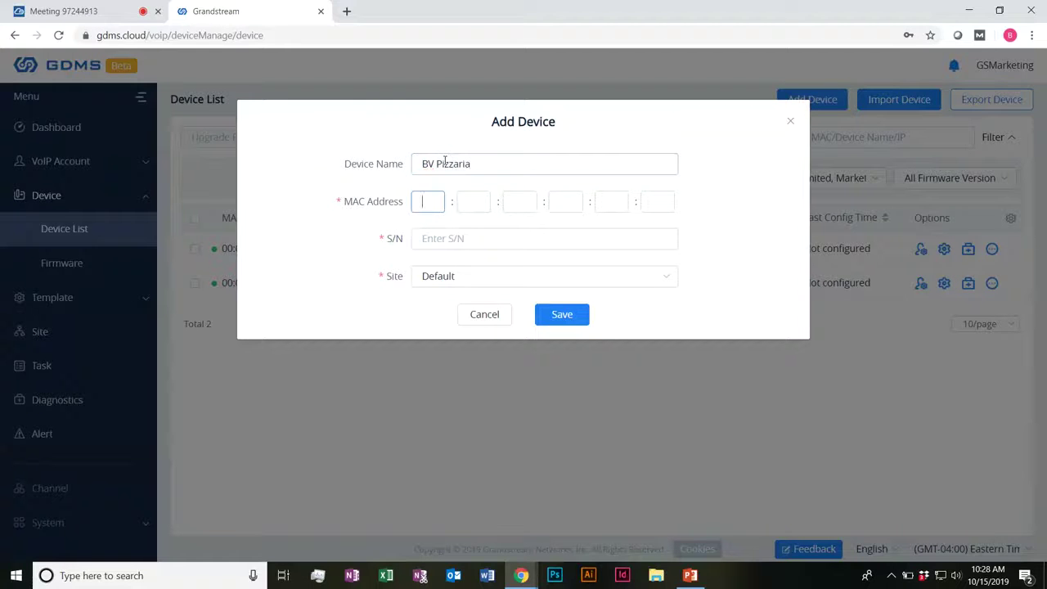
key("Tab")
key("Tab")
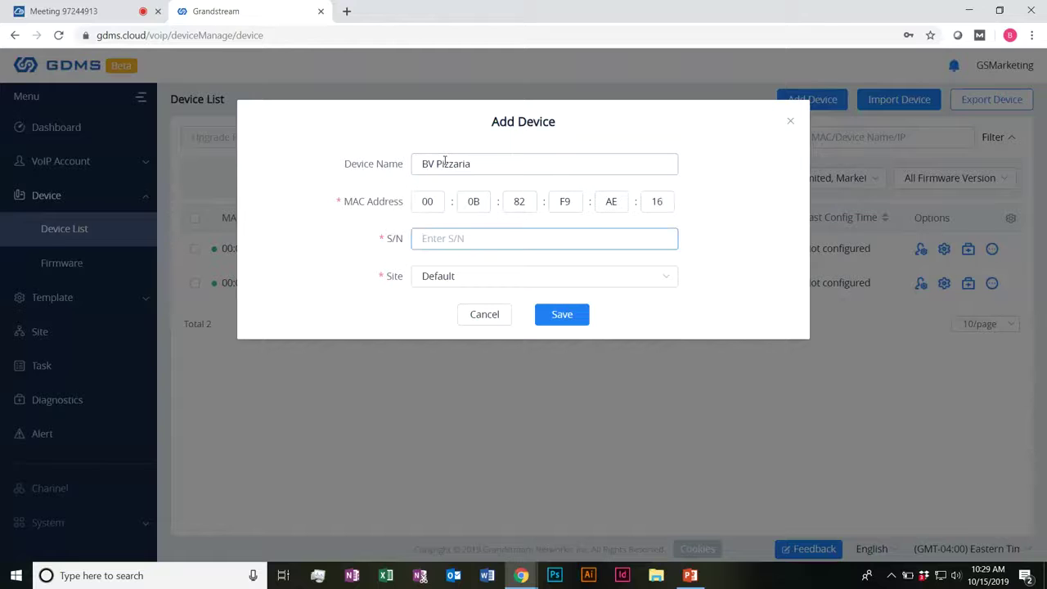
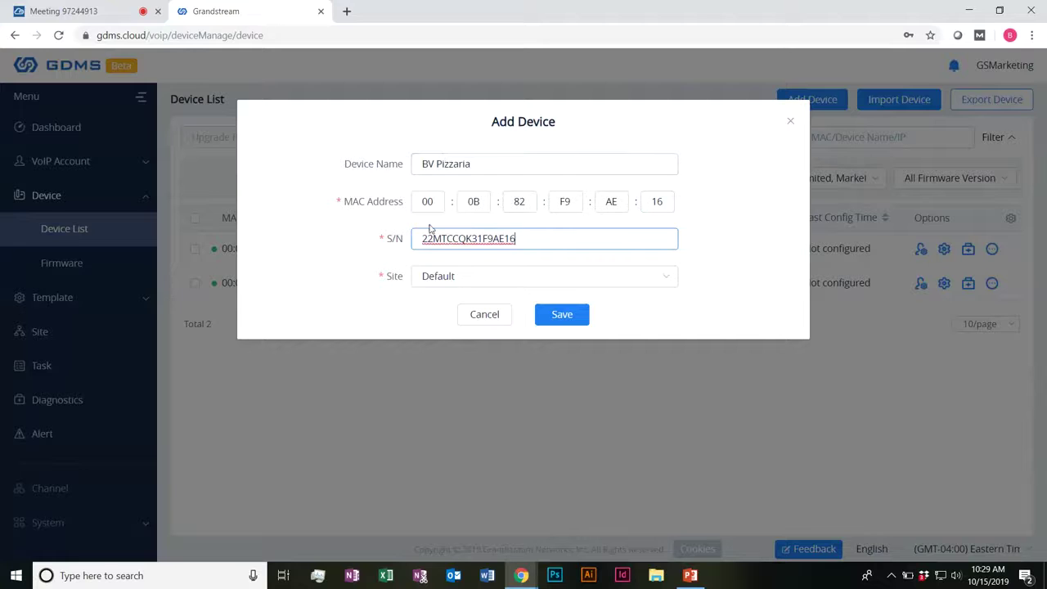
Step: Assign the device to the BV's Pizzaria site, save it, and reload the device list
left_click_drag(358, 203, 407, 204)
left_click_drag(392, 245, 399, 243)
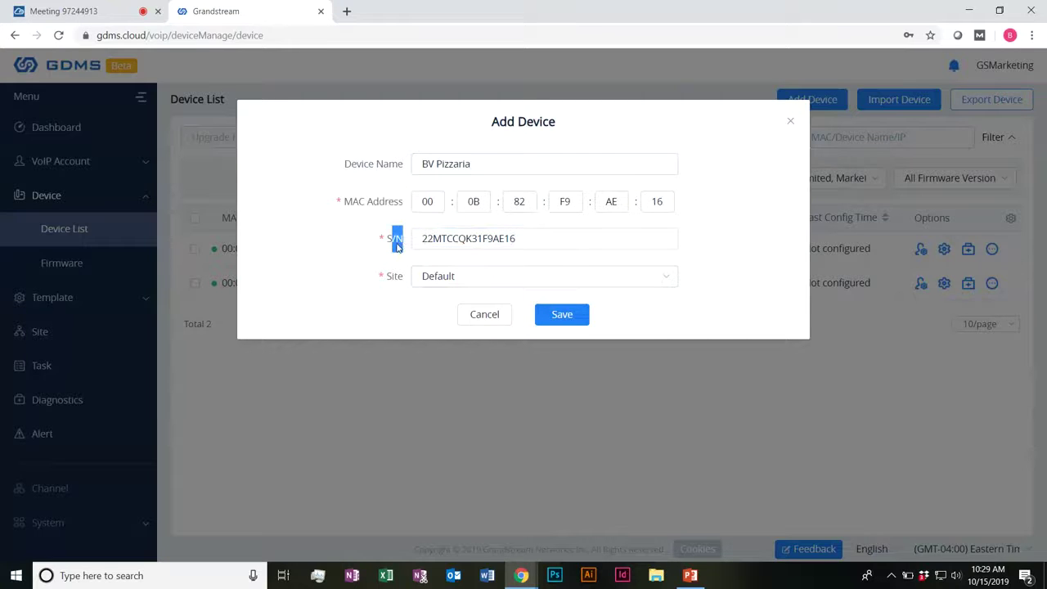
left_click(458, 276)
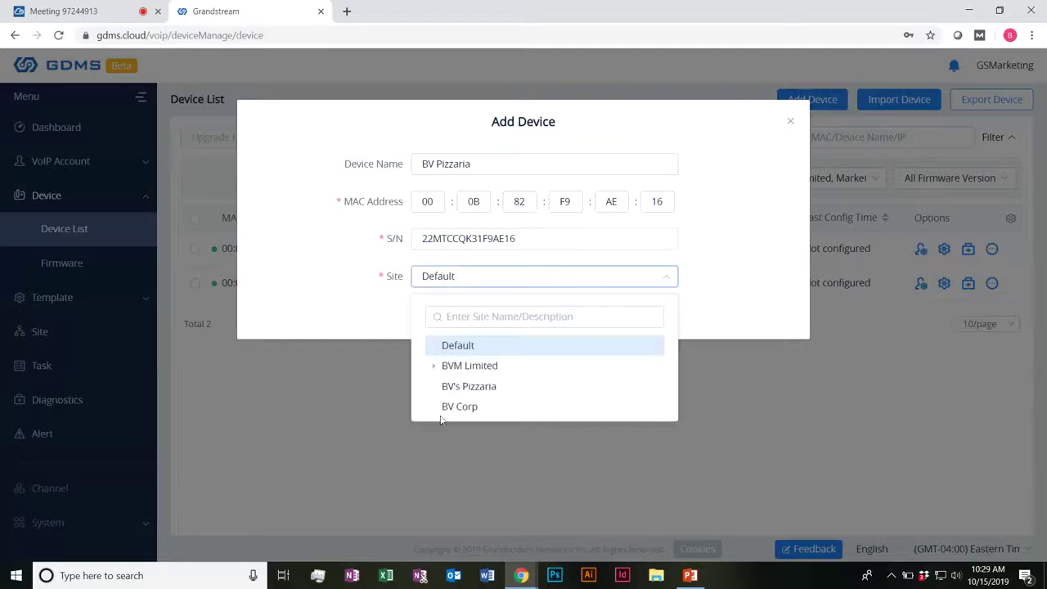
left_click(468, 386)
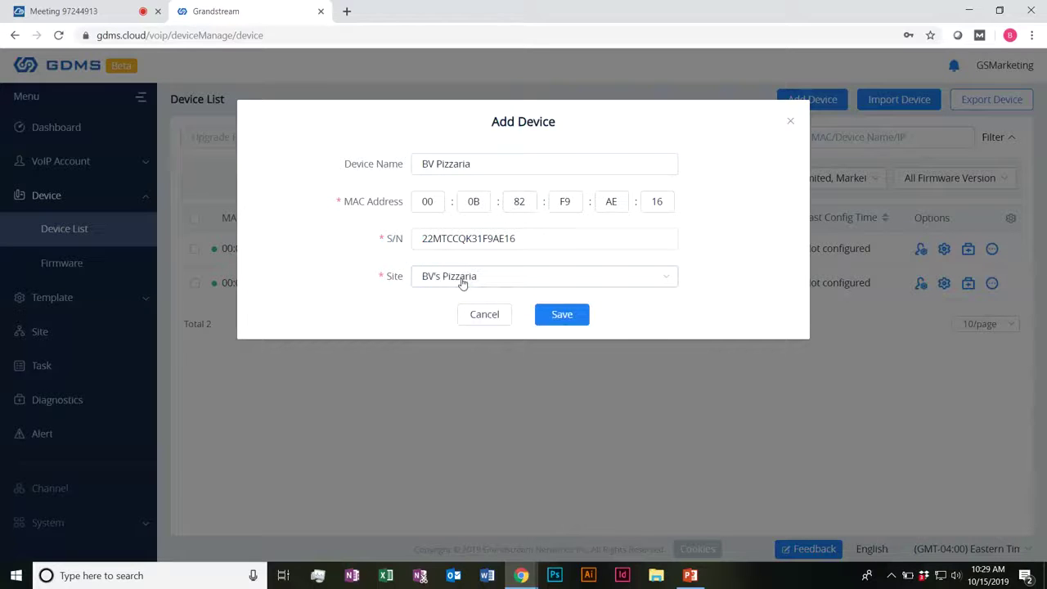
left_click(562, 316)
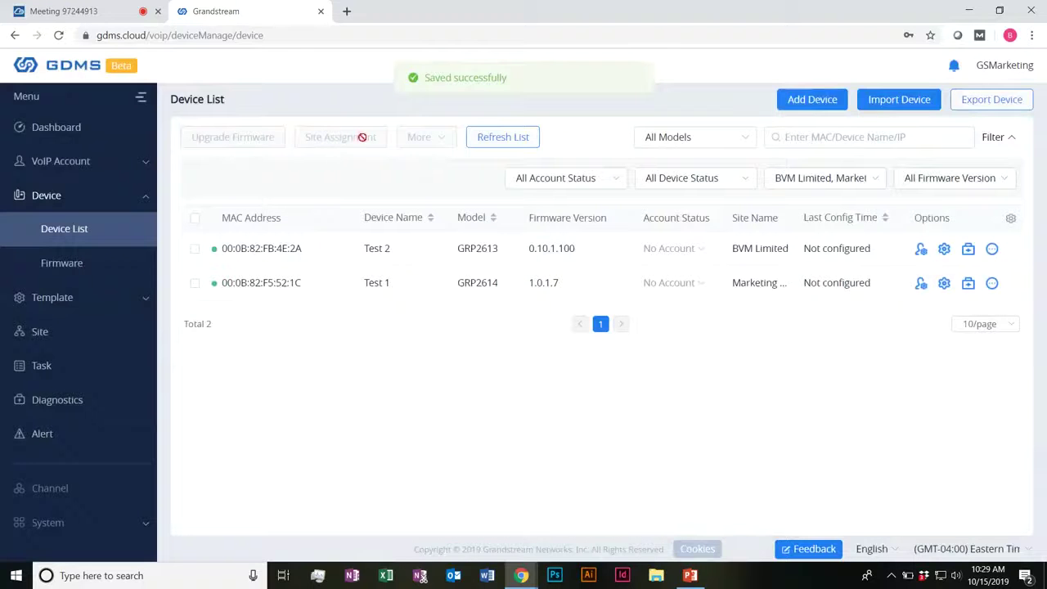
left_click(515, 142)
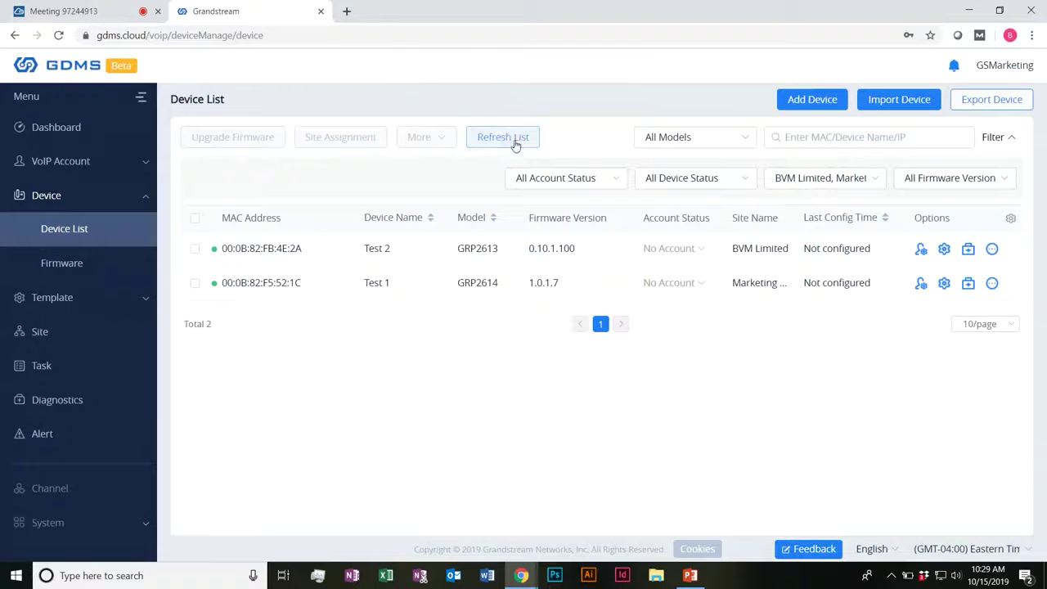
Step: Remove the BVM Limited site filter and refresh, showing BV Pizzaria as a GRP2612 at BV's Pizzaria
left_click(848, 181)
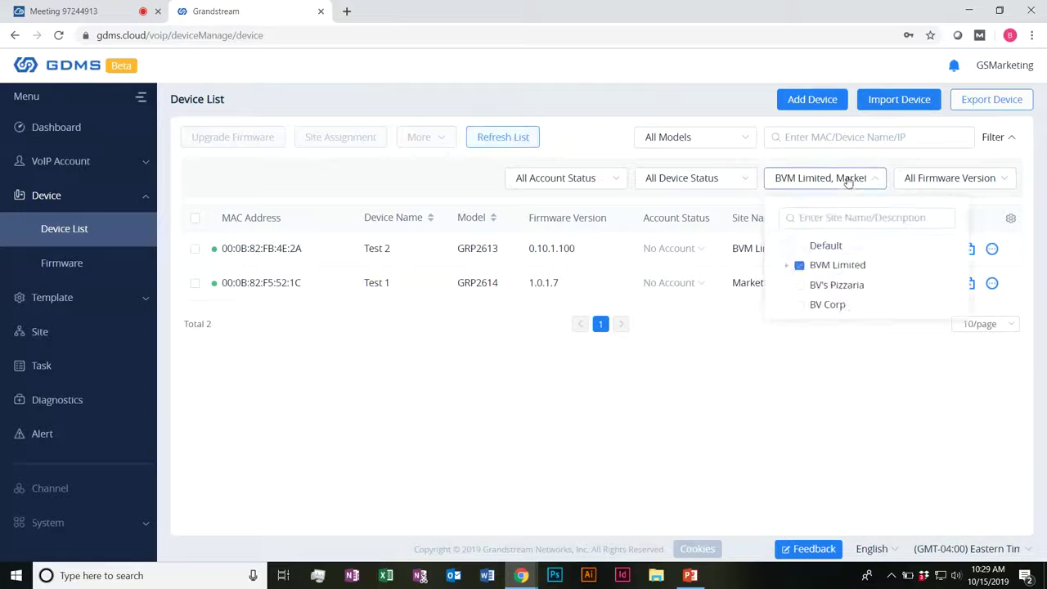
left_click(799, 267)
left_click(460, 458)
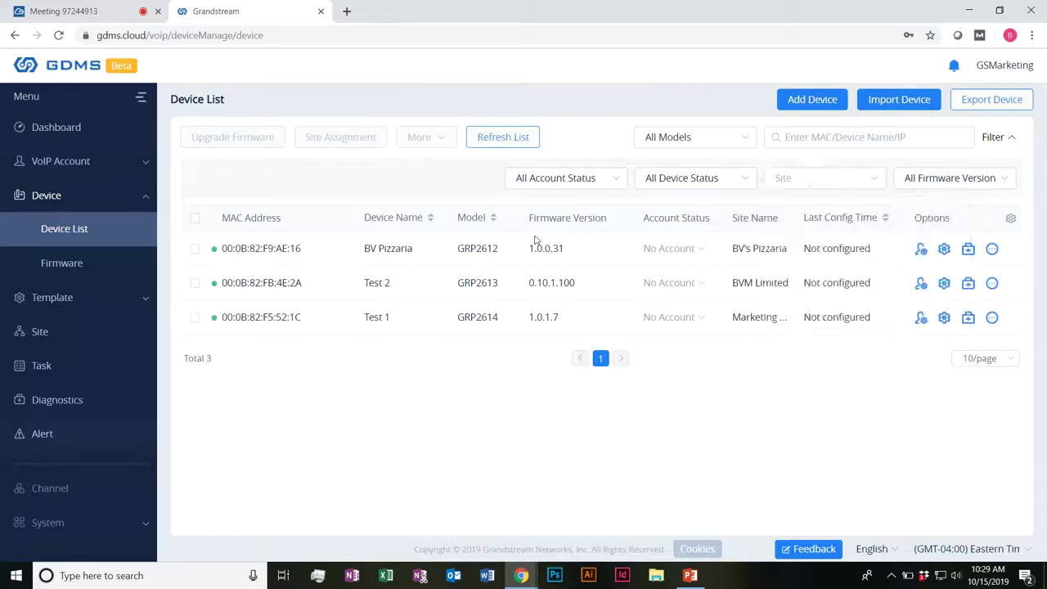
left_click(487, 141)
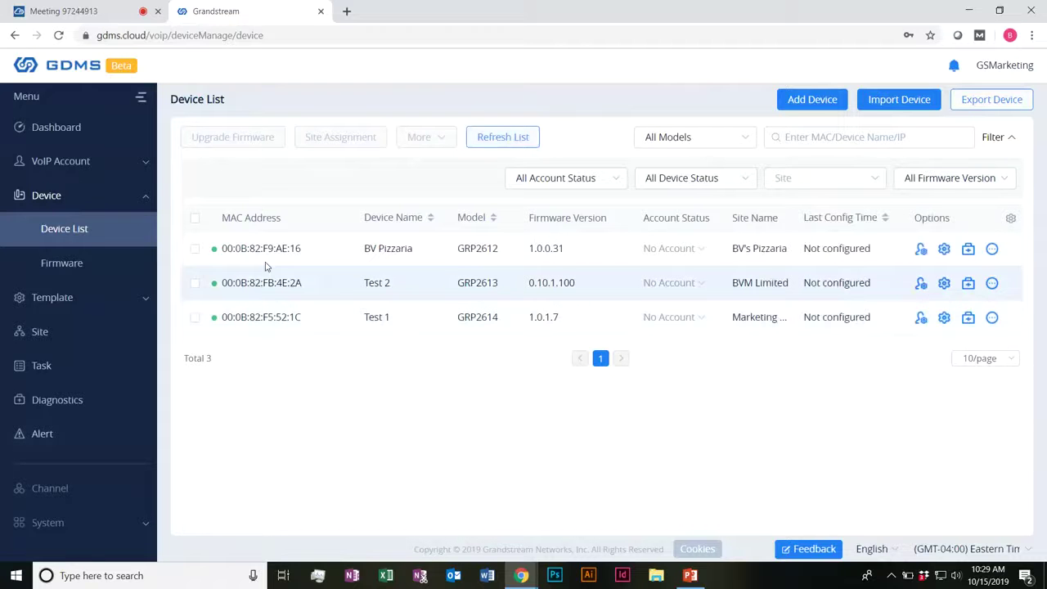
left_click_drag(466, 248, 496, 254)
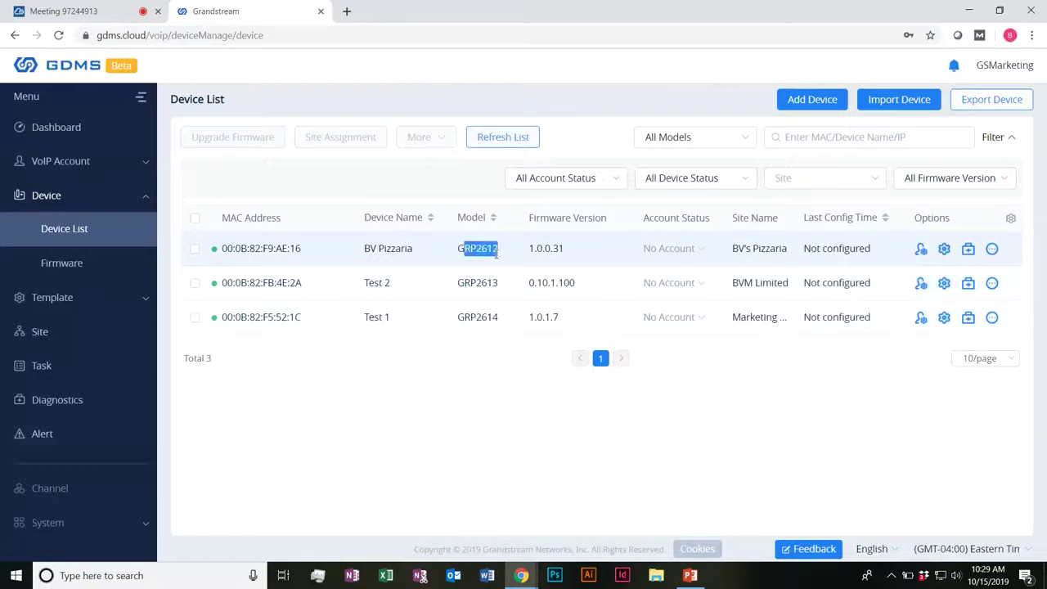
left_click(569, 248)
left_click_drag(738, 248, 768, 254)
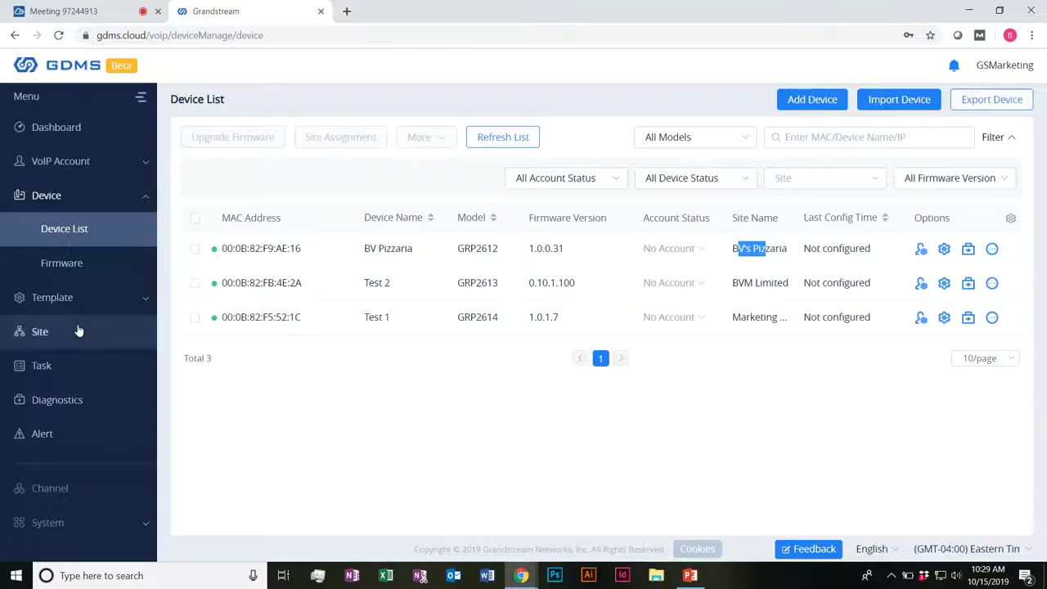
Step: Confirm on the Site page that BV's Pizzaria holds the new device, then return to Device List
left_click(80, 331)
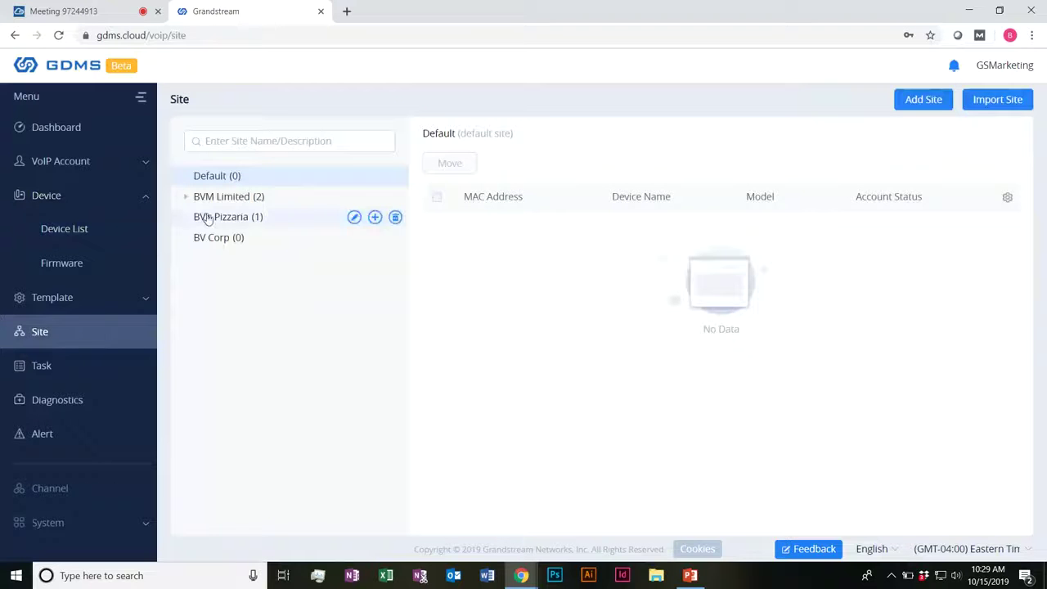
left_click(198, 219)
left_click_drag(621, 228, 708, 230)
left_click(62, 234)
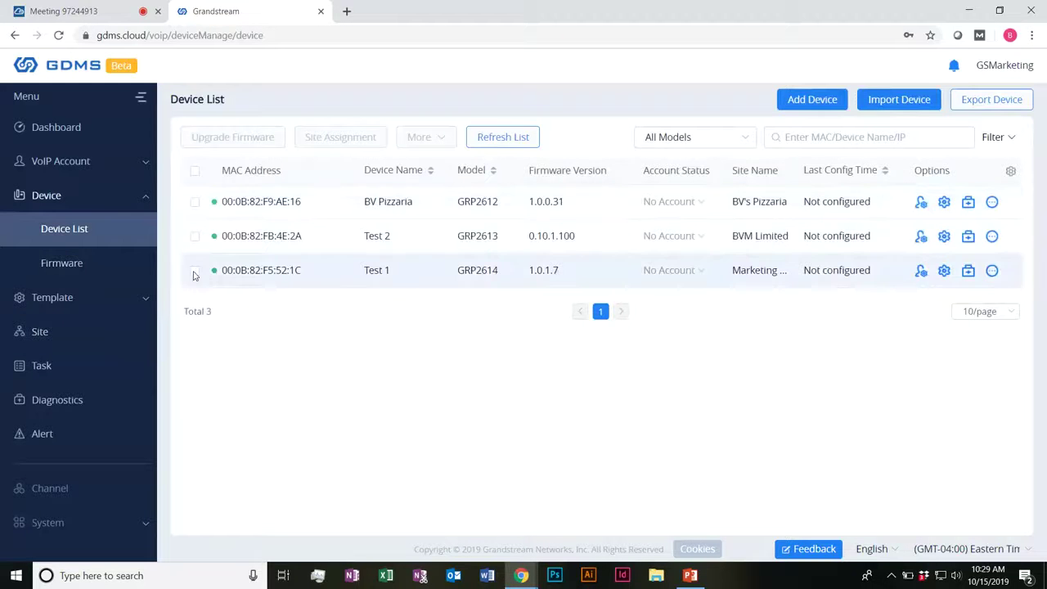
left_click(76, 267)
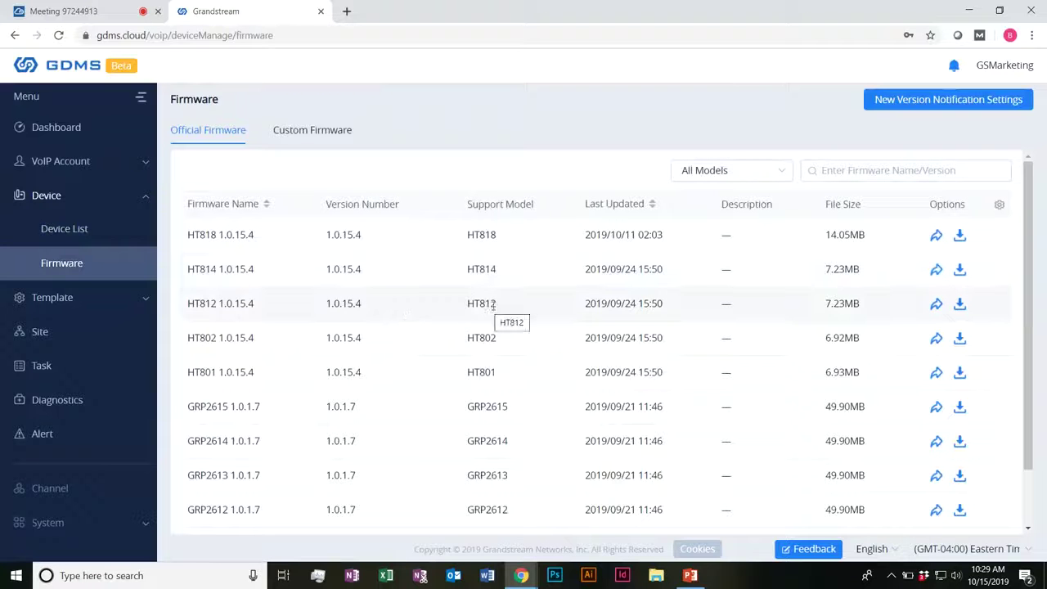
scroll(564, 304, "down", 1)
left_click(626, 518)
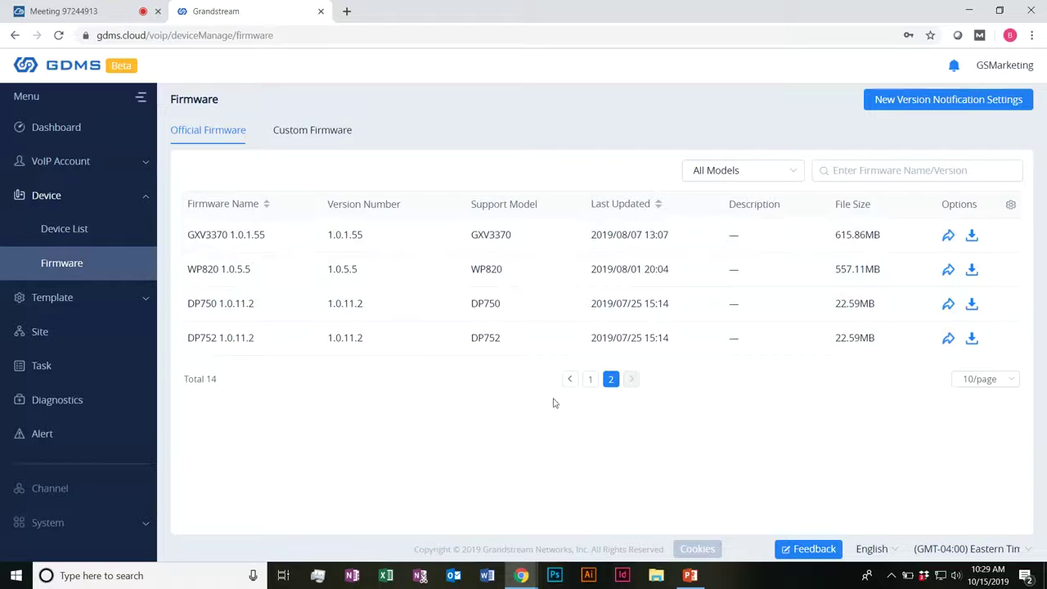
left_click(569, 380)
scroll(406, 393, "down", 1)
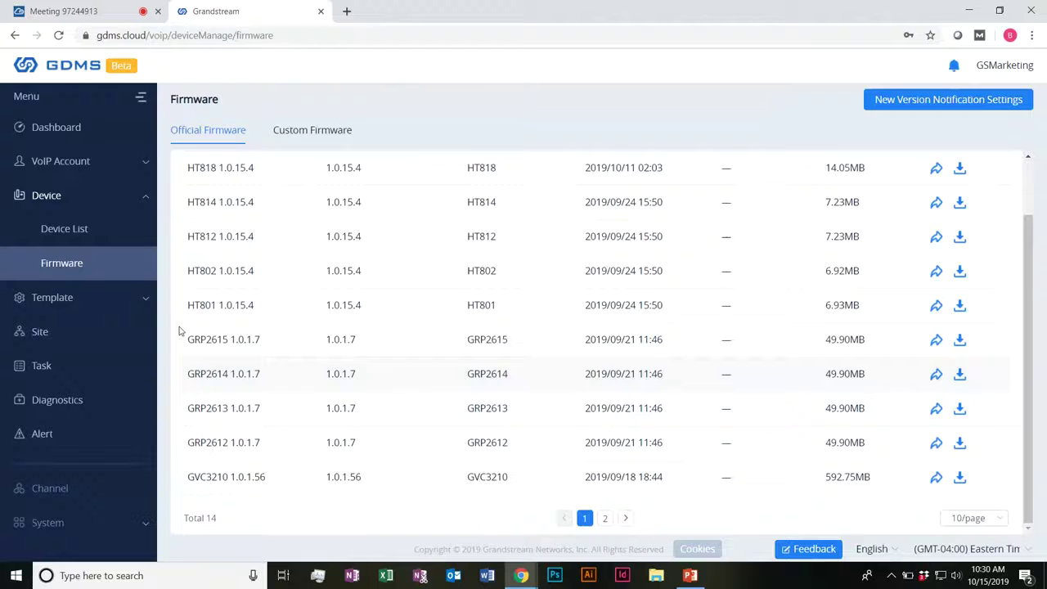
scroll(275, 287, "up", 1)
scroll(250, 304, "down", 1)
left_click(627, 518)
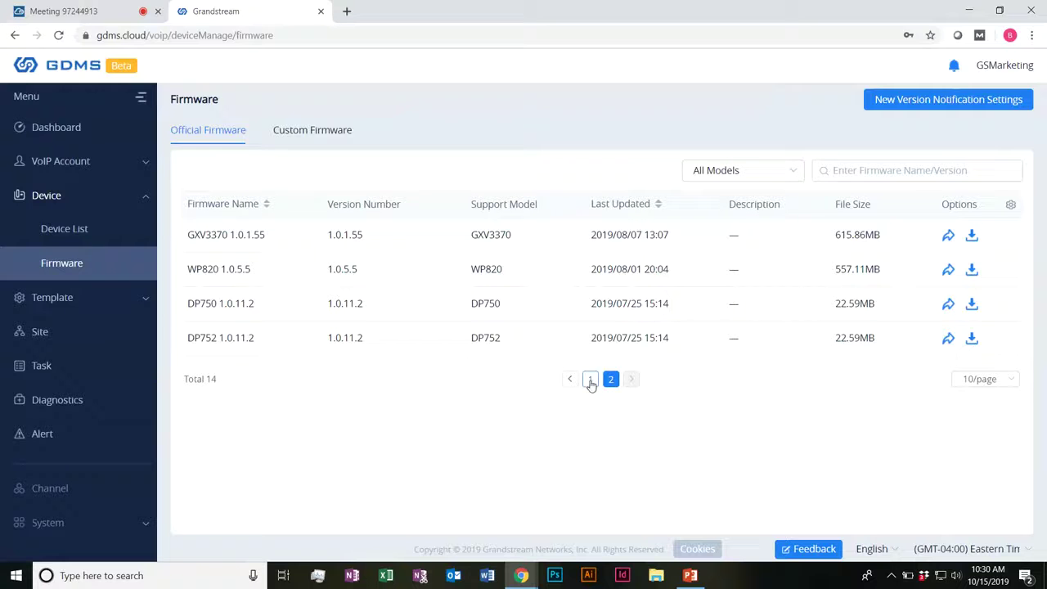
left_click(590, 379)
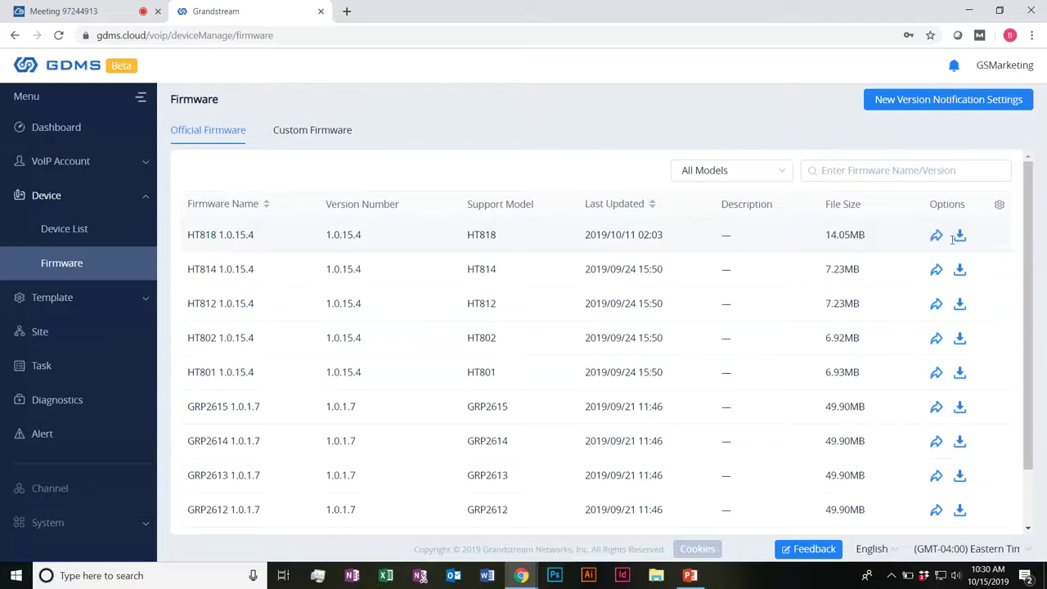
left_click(331, 137)
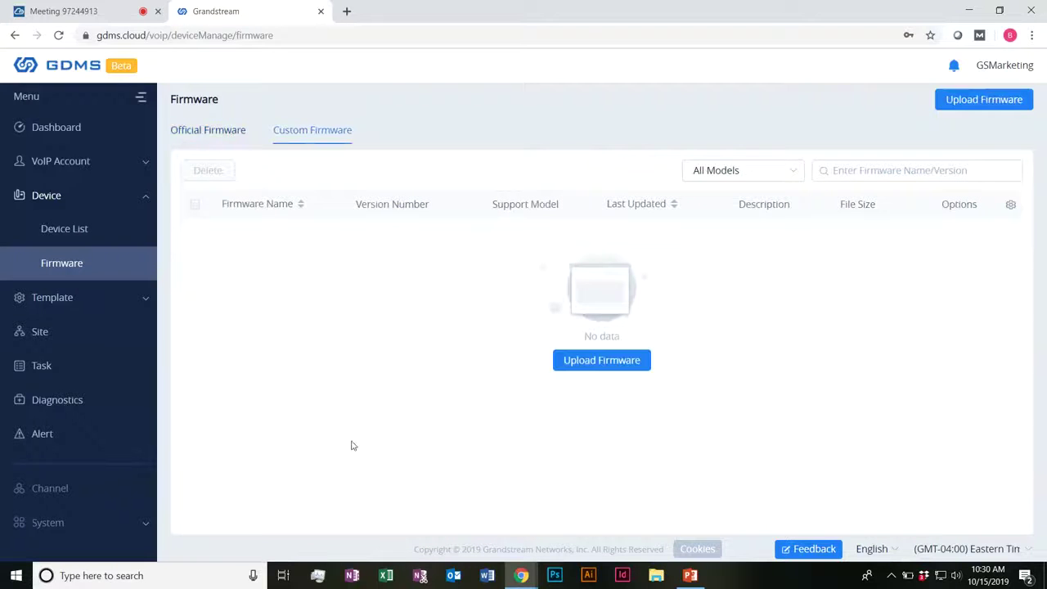
left_click(101, 227)
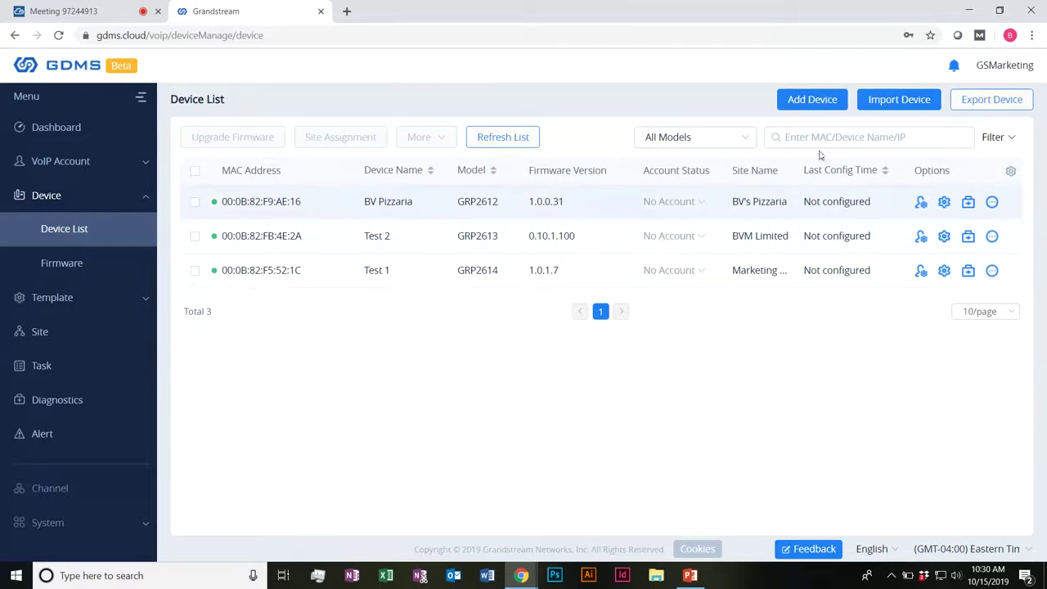
left_click(920, 203)
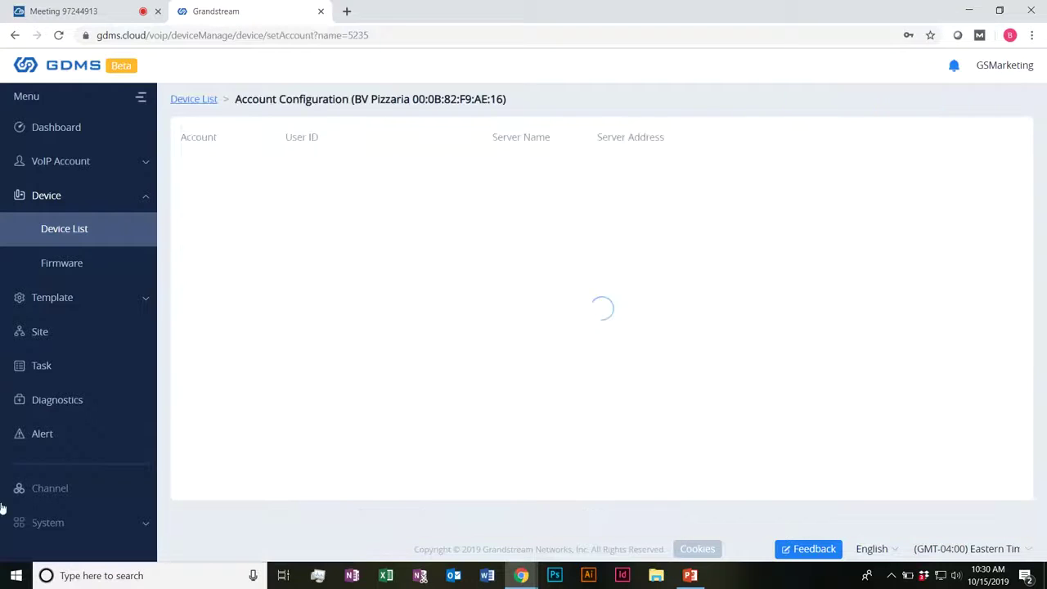
left_click(413, 174)
left_click(428, 211)
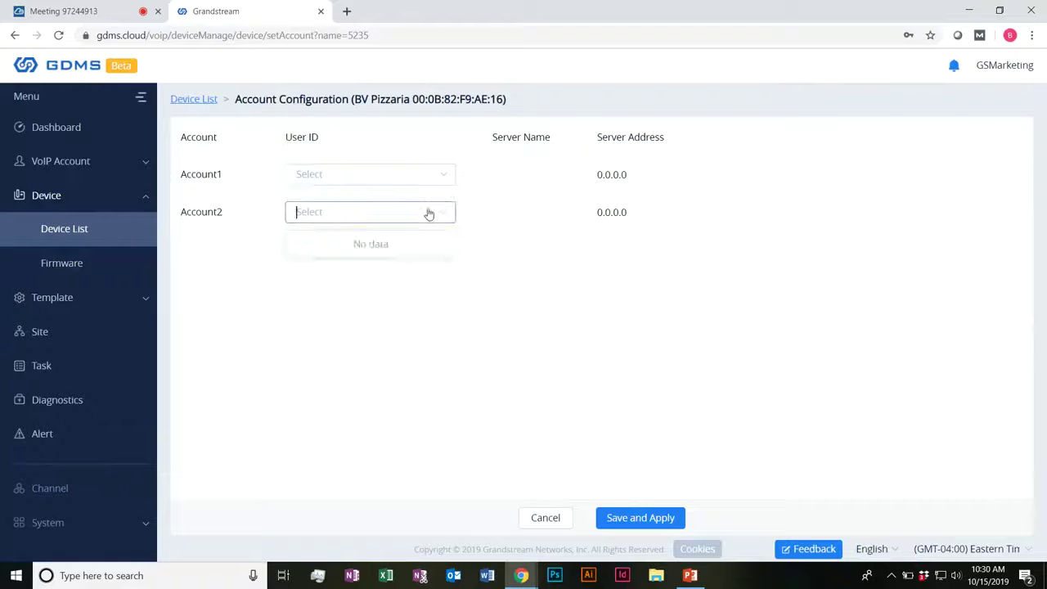
left_click(382, 320)
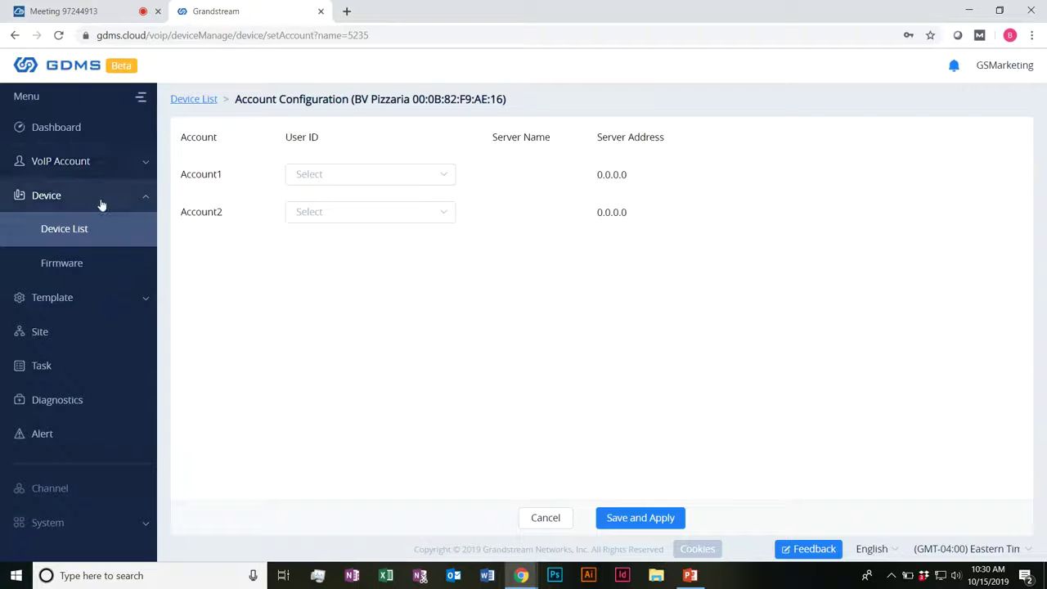
left_click(104, 230)
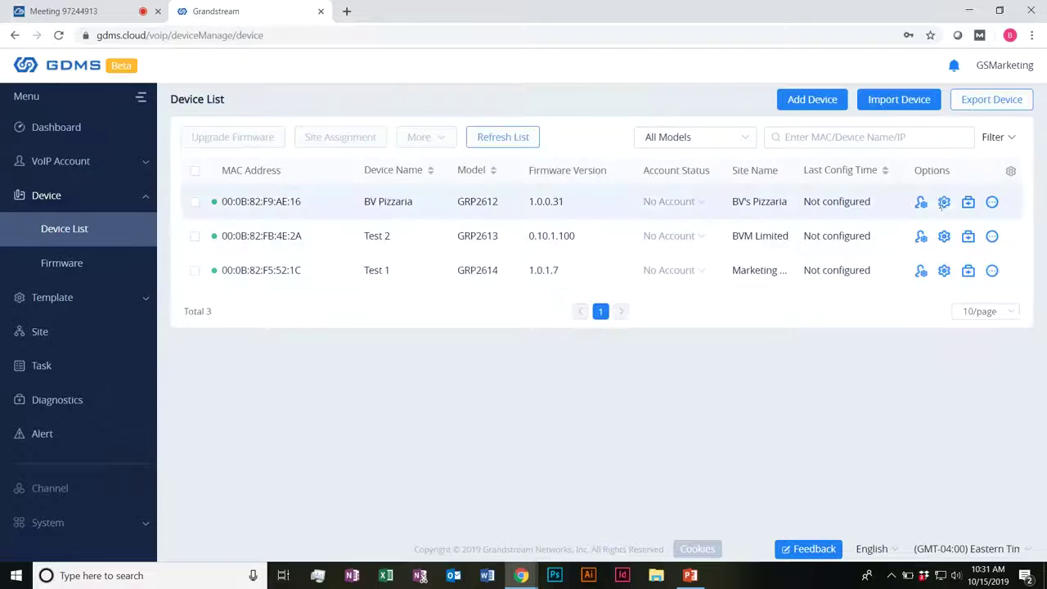
left_click(944, 203)
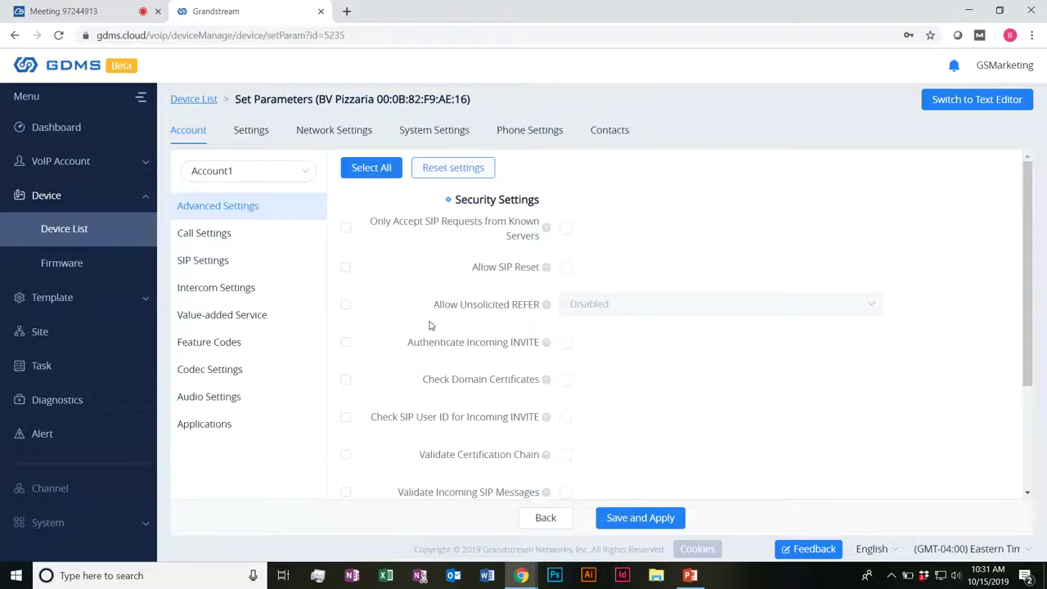
scroll(429, 276, "down", 2)
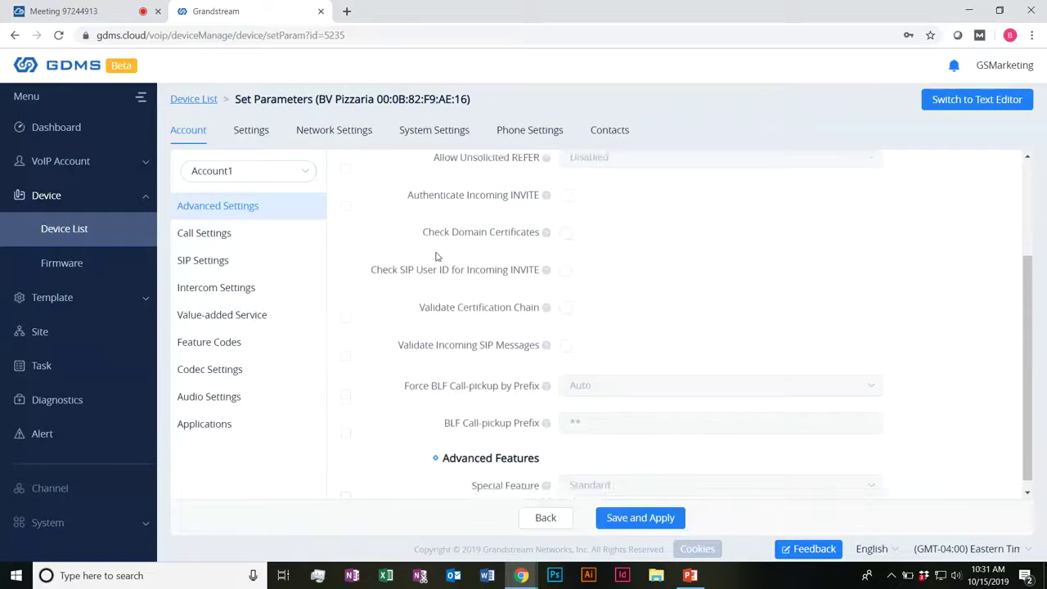
left_click(271, 175)
left_click(304, 178)
scroll(626, 250, "up", 2)
left_click_drag(320, 99, 384, 98)
left_click(385, 98)
left_click(270, 175)
left_click(247, 225)
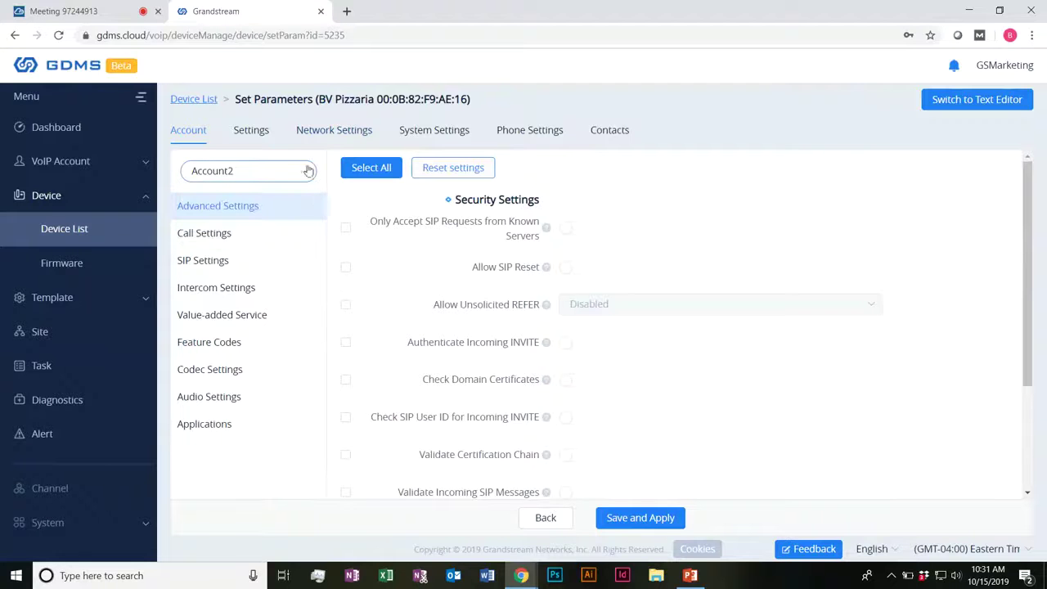
left_click(286, 172)
left_click(255, 207)
Step: Browse Account1's Call, SIP, Intercom, Value-added Service, Feature Codes, Codec, Audio and Applications sections
left_click_drag(210, 213, 275, 213)
left_click(197, 238)
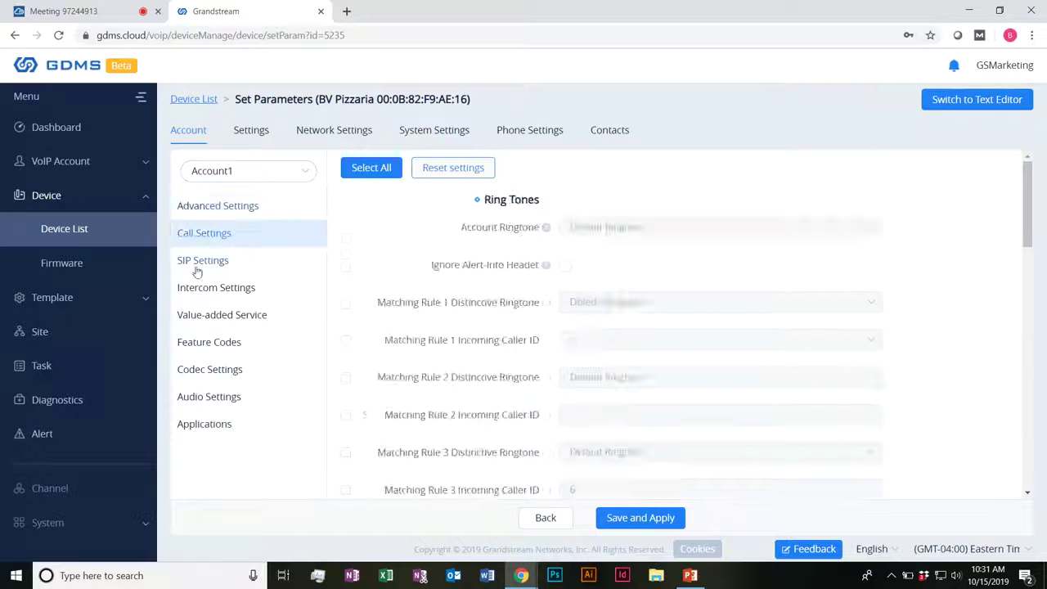
left_click(197, 266)
left_click(205, 294)
left_click(202, 320)
left_click(196, 345)
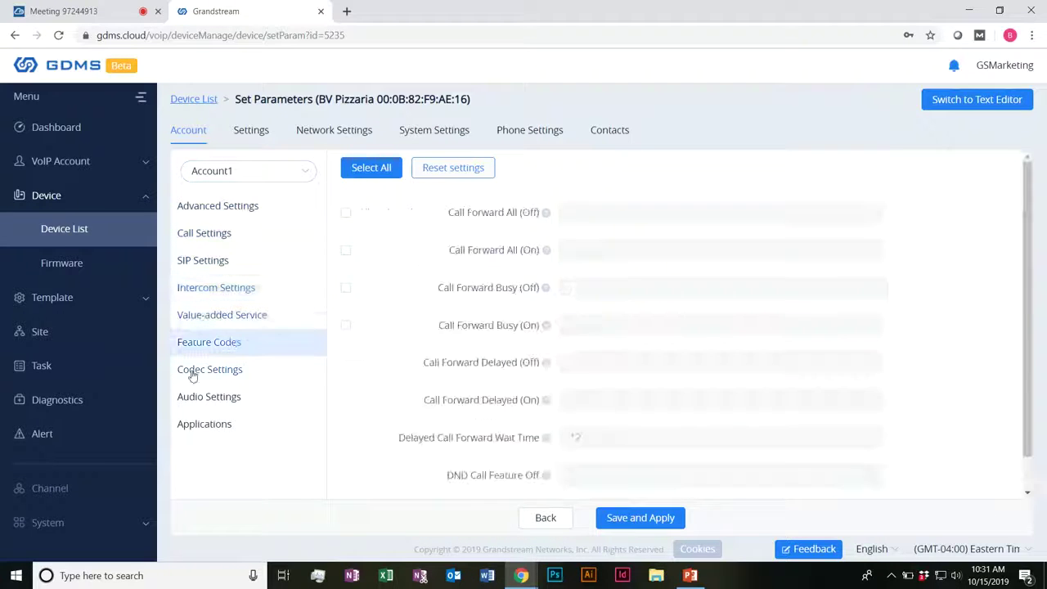
left_click(189, 372)
left_click(188, 399)
left_click(186, 424)
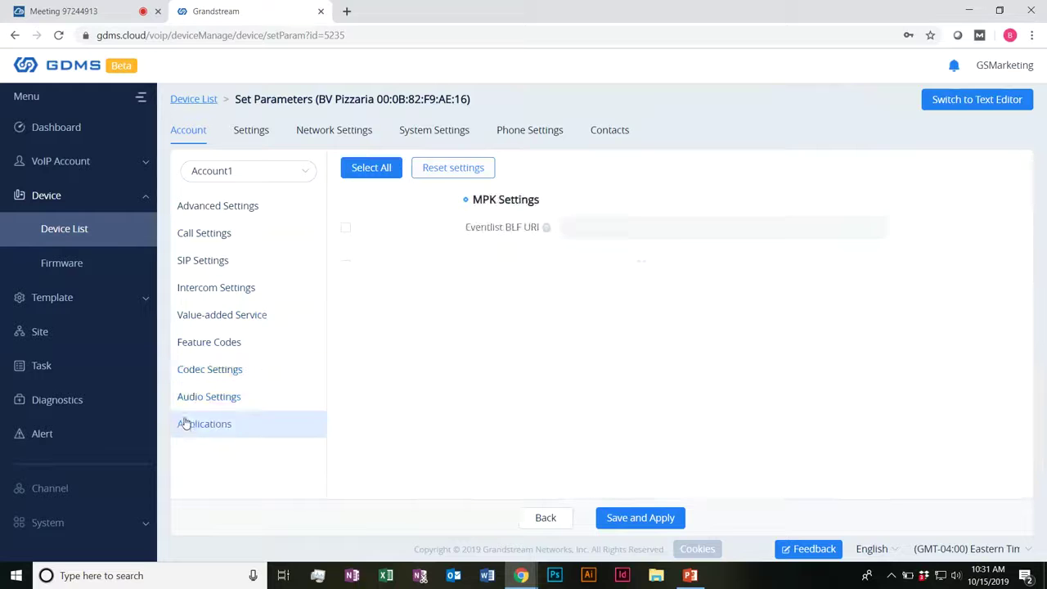
Step: Show Advanced Settings security options, tick them all with Select All, then clear them with Unselect All
left_click(225, 210)
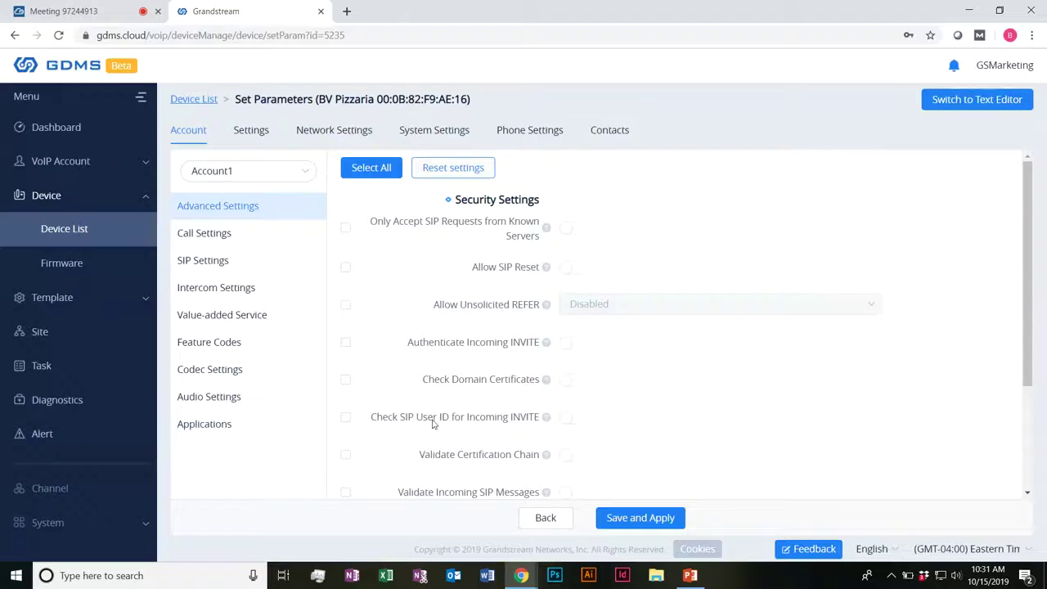
scroll(425, 425, "down", 2)
scroll(423, 418, "up", 2)
left_click(383, 168)
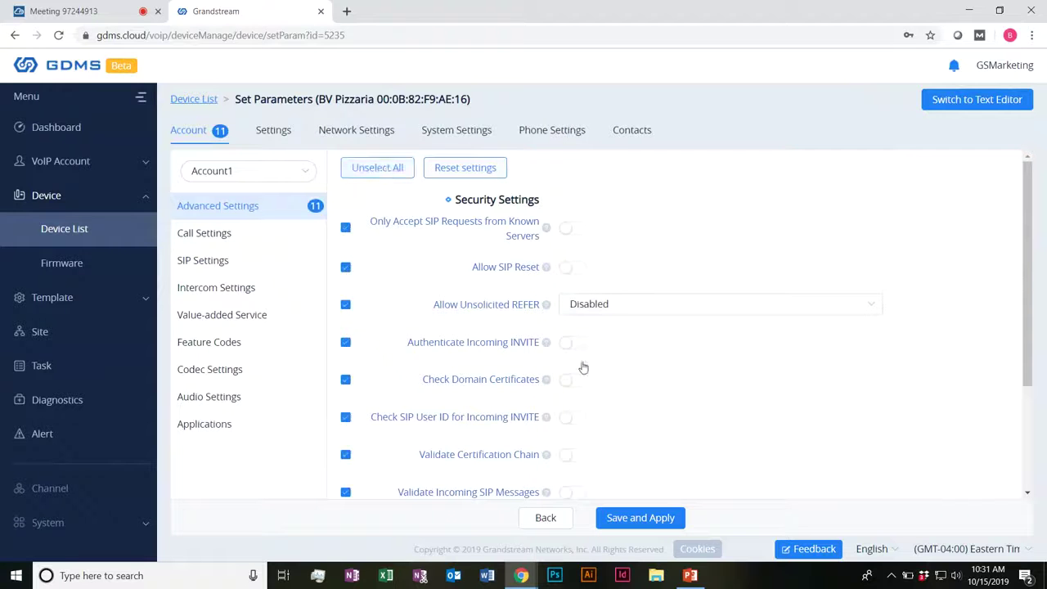
scroll(598, 397, "down", 3)
scroll(488, 393, "up", 3)
left_click(367, 173)
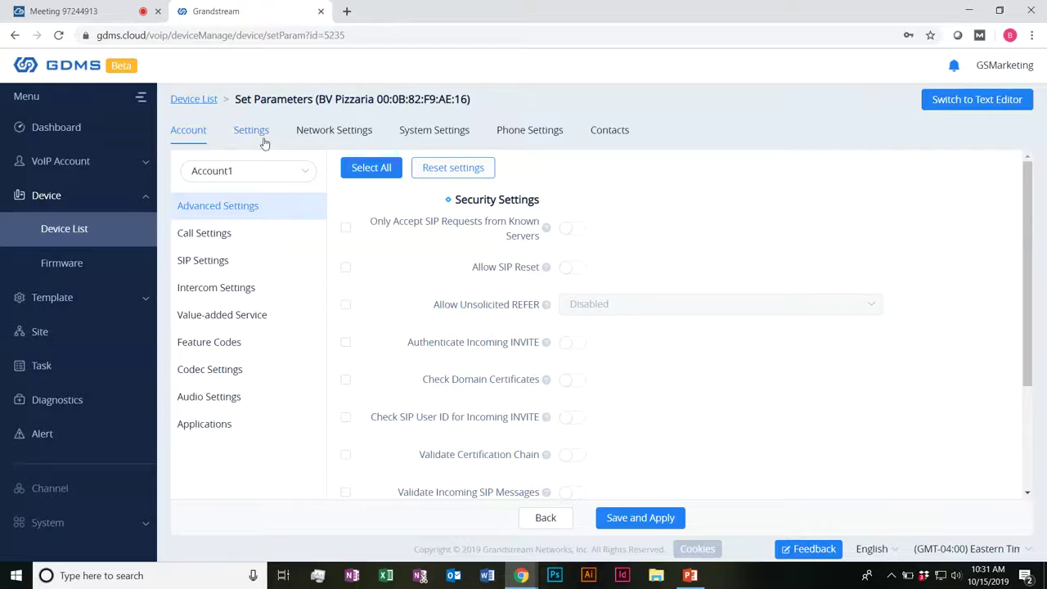
left_click(257, 133)
Step: Browse the Settings, Network, System, Phone Settings and Contacts tabs, including Download Contacts and LDAP Book
scroll(516, 259, "down", 2)
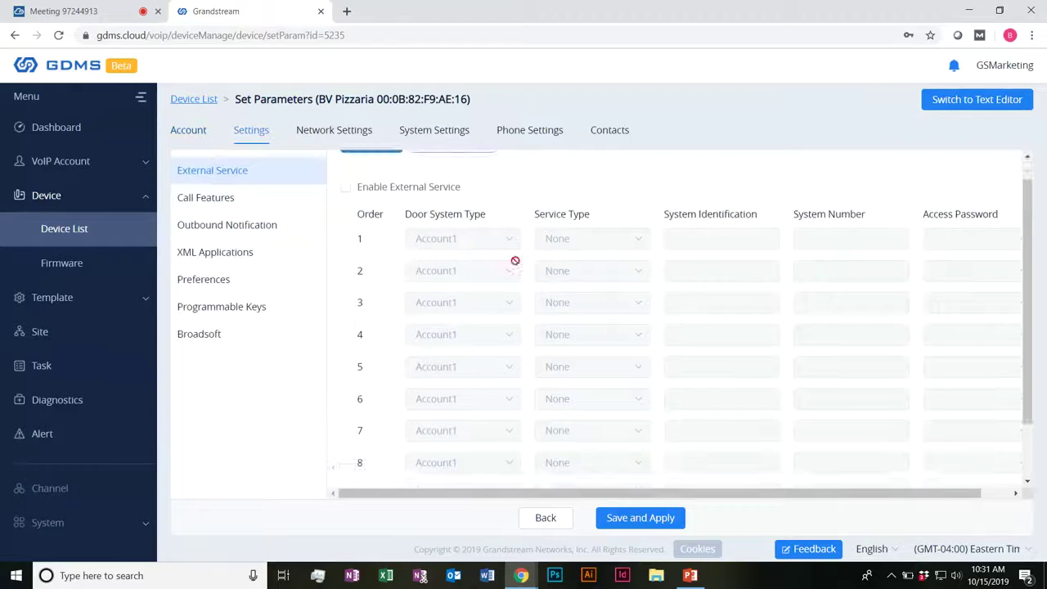
scroll(537, 277, "up", 1)
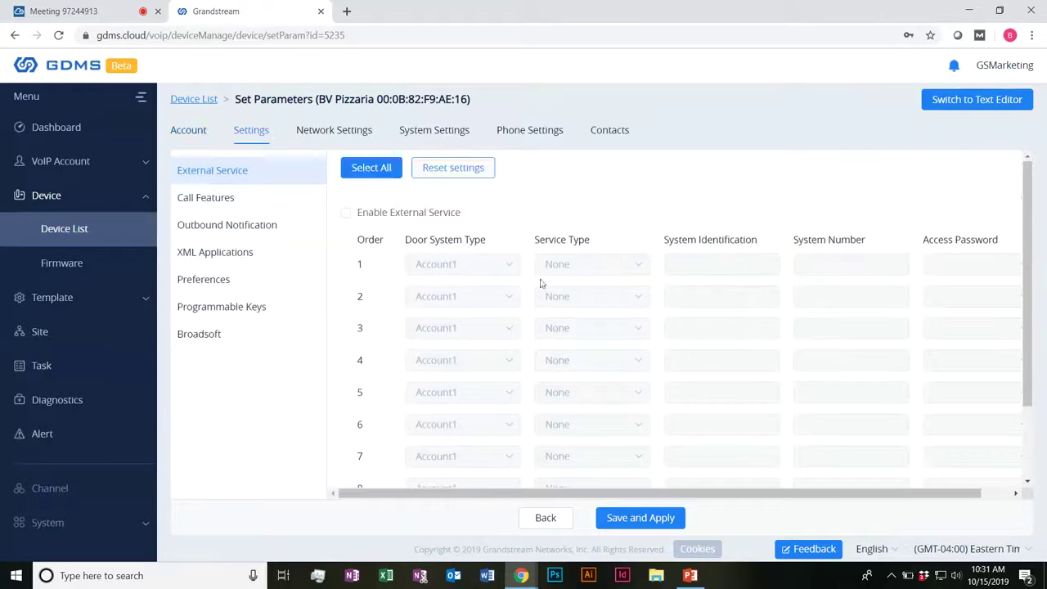
left_click(221, 252)
left_click(364, 141)
left_click(439, 139)
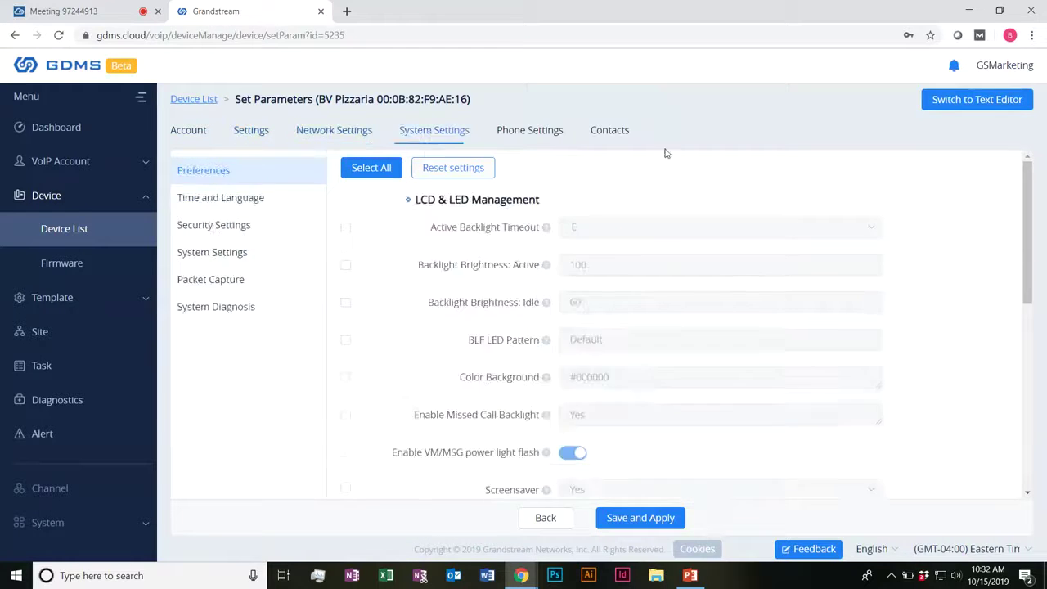
left_click(536, 136)
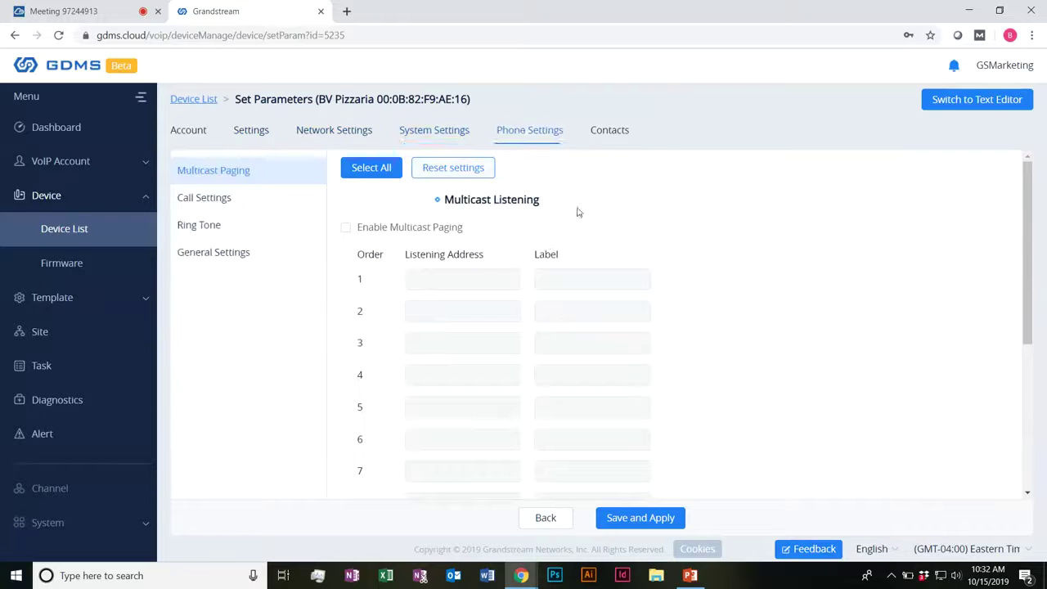
left_click(617, 143)
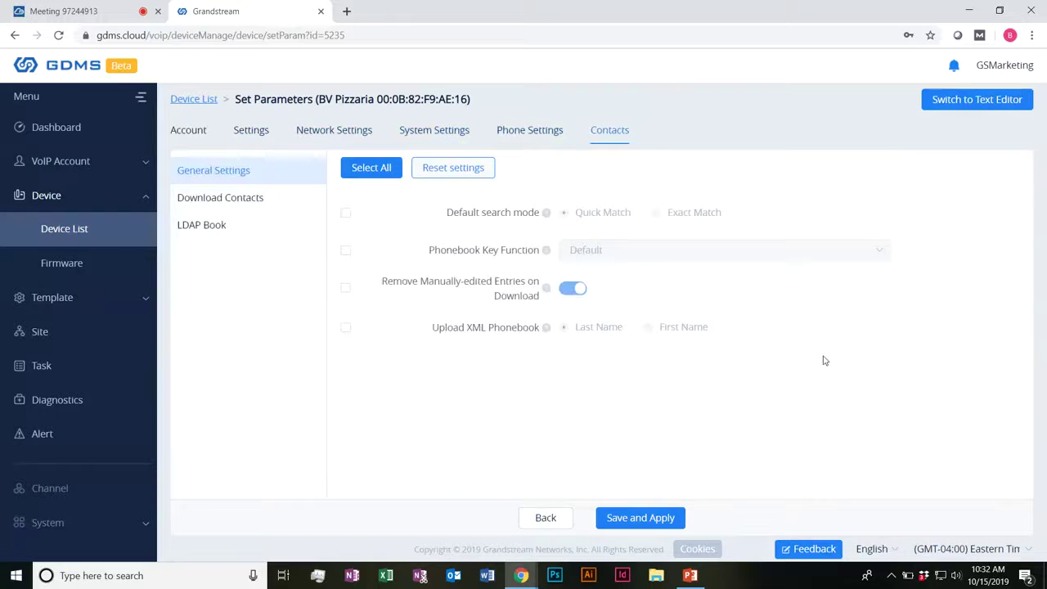
left_click(258, 199)
left_click(199, 235)
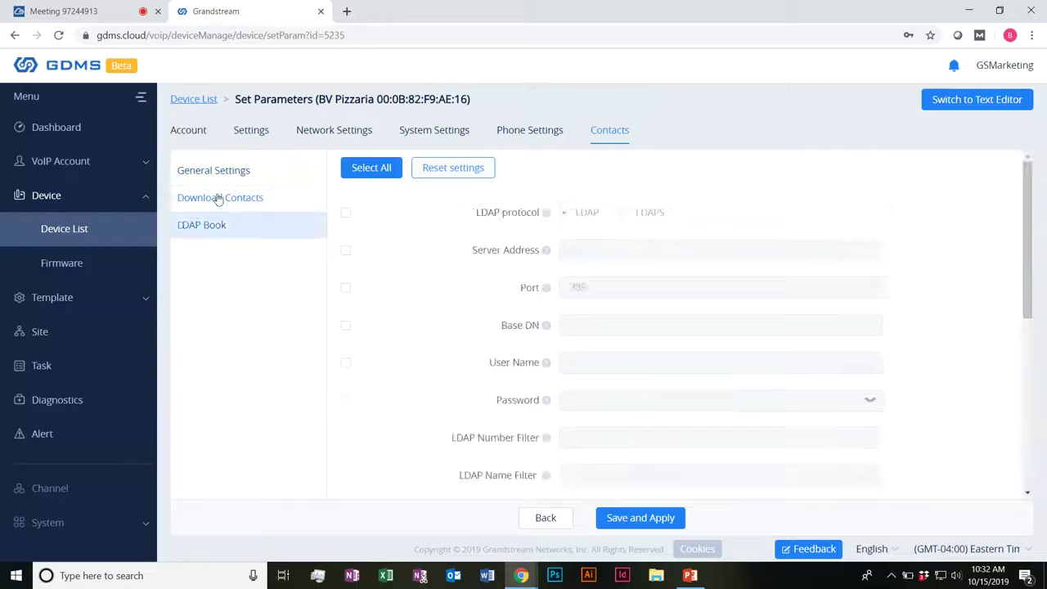
left_click(225, 170)
Step: Back on the Account tab, try the text editor and return to the GUI editor
left_click(191, 132)
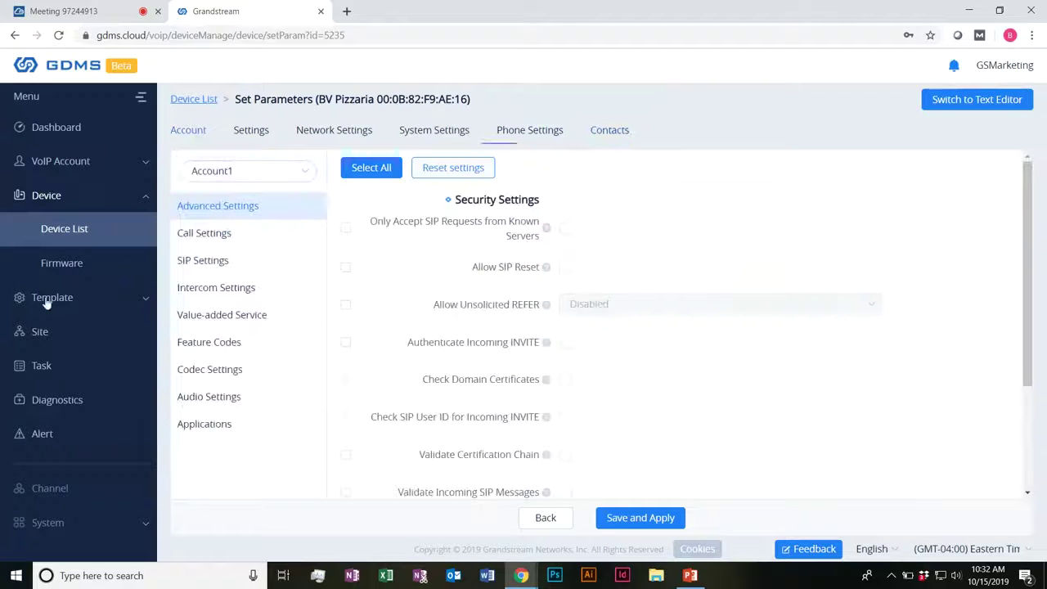
left_click(976, 99)
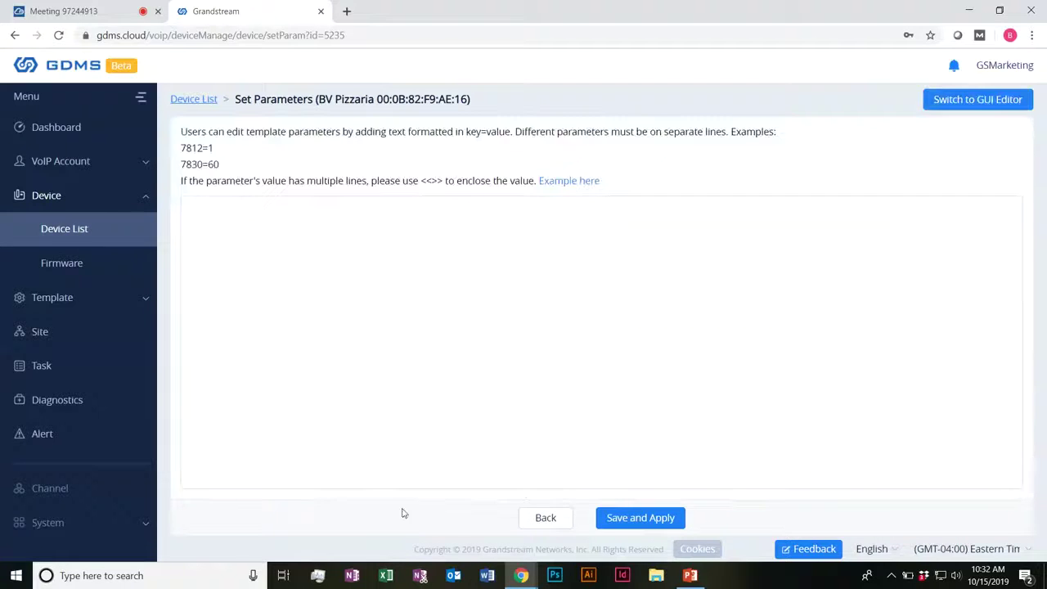
left_click(393, 337)
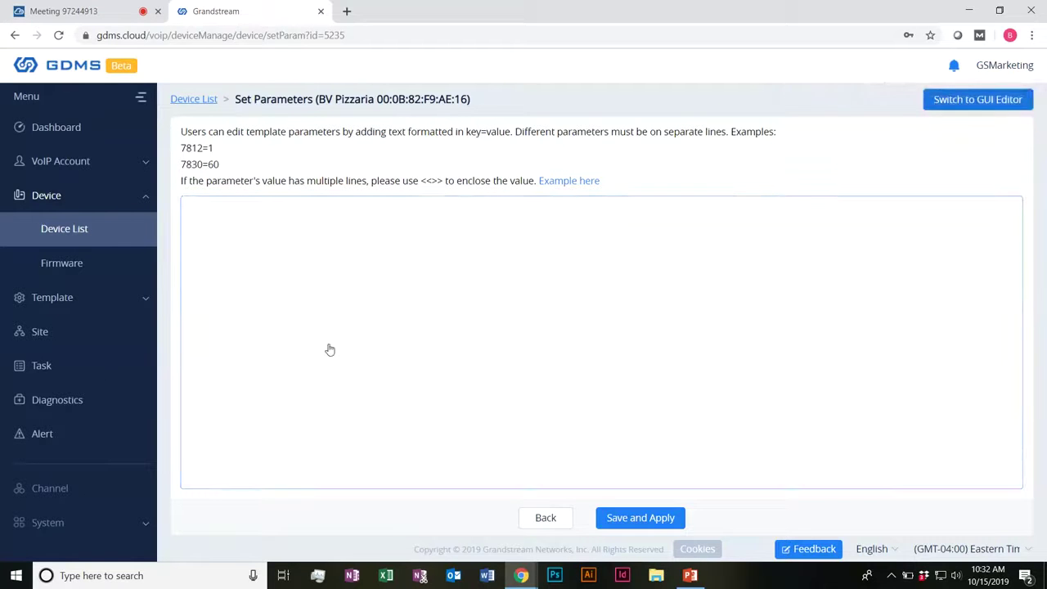
left_click(82, 298)
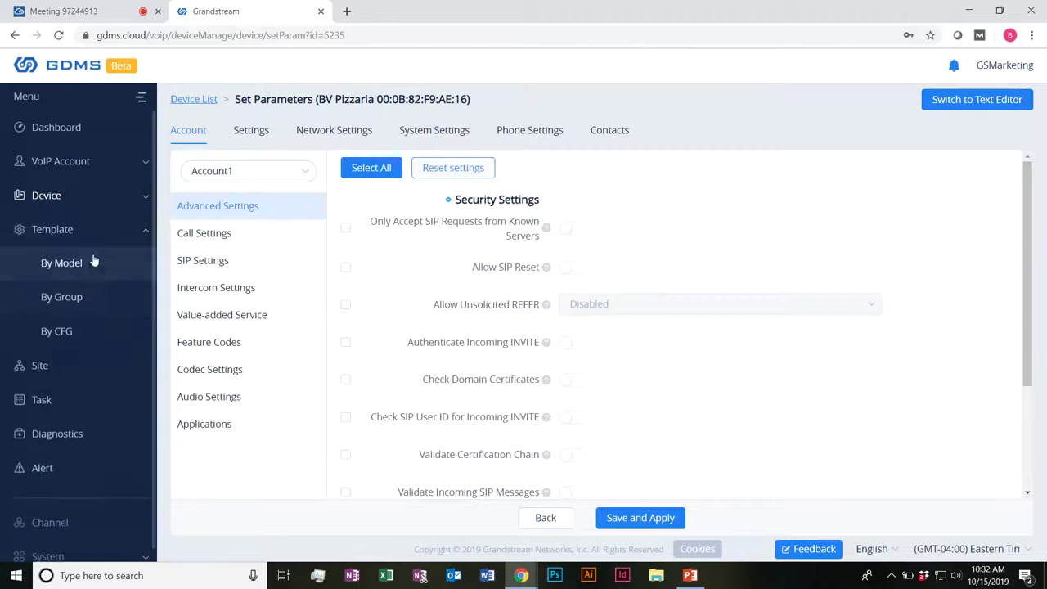
Step: Visit the Template By Model, By Group and By CFG pages, ending on the By Group list
left_click(86, 270)
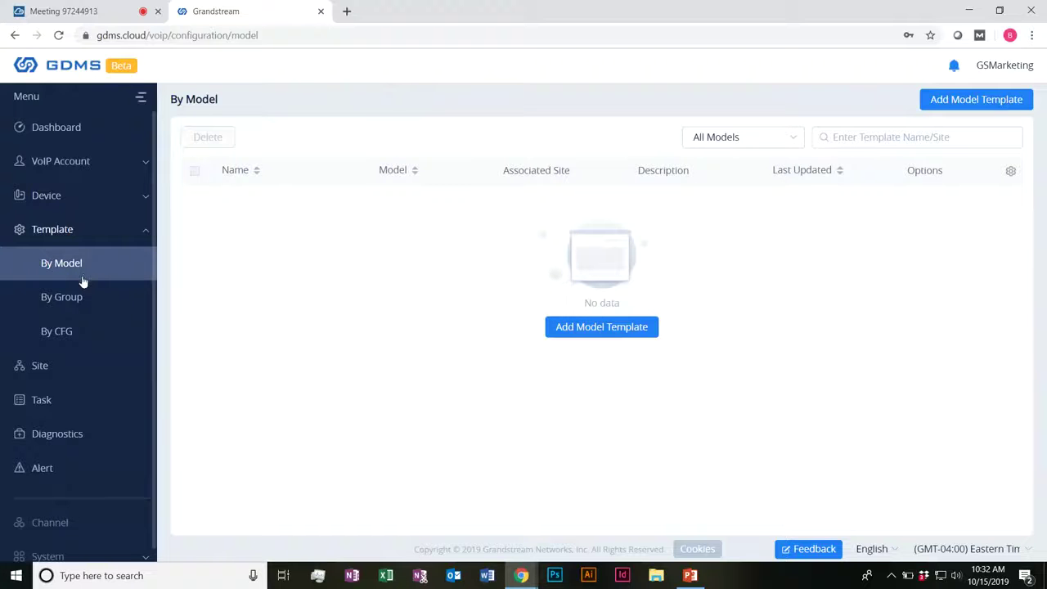
left_click(83, 298)
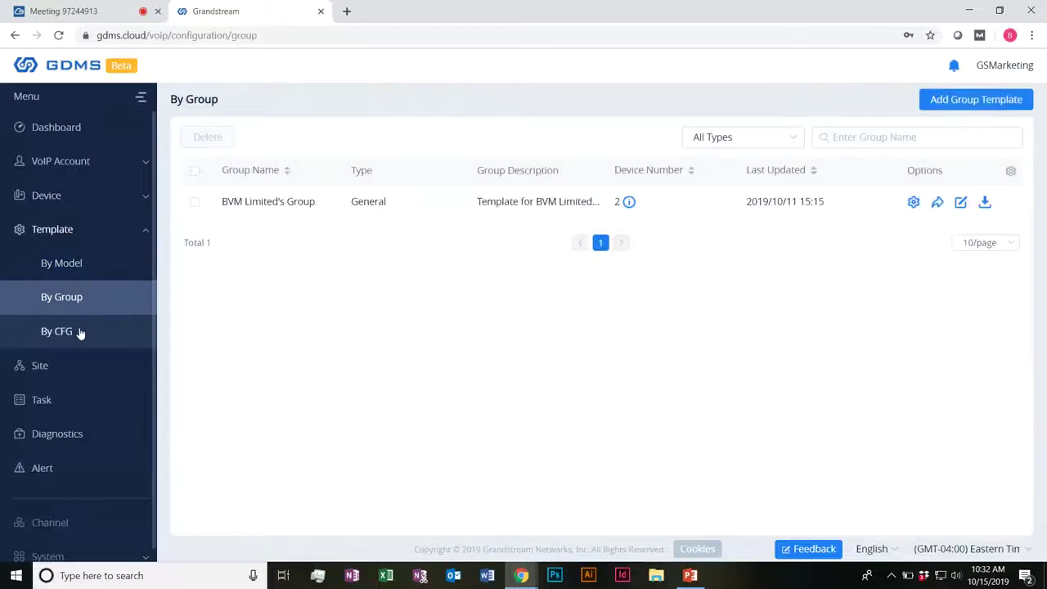
left_click(80, 334)
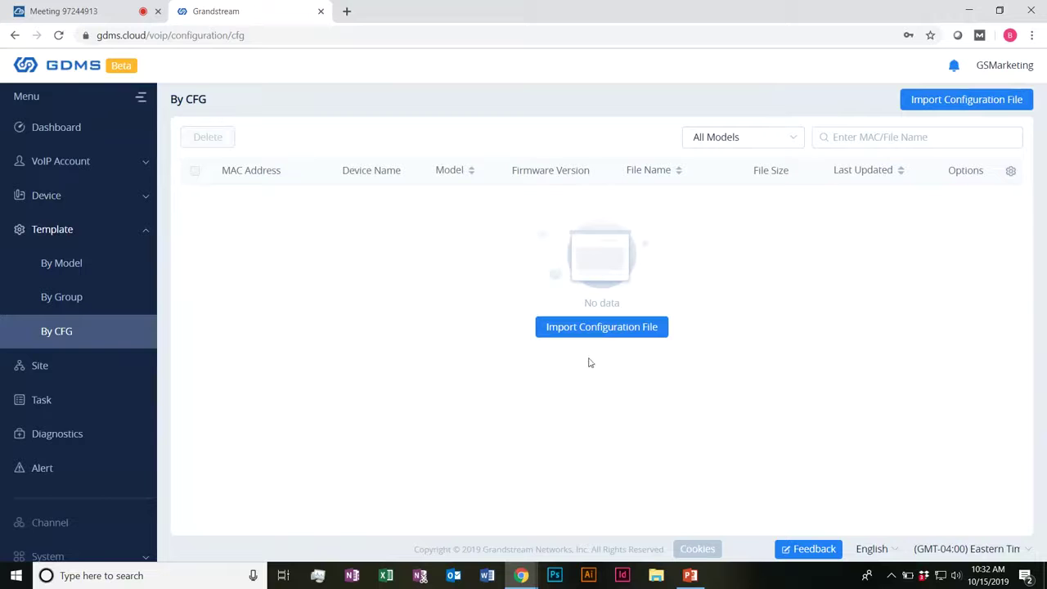
left_click(55, 309)
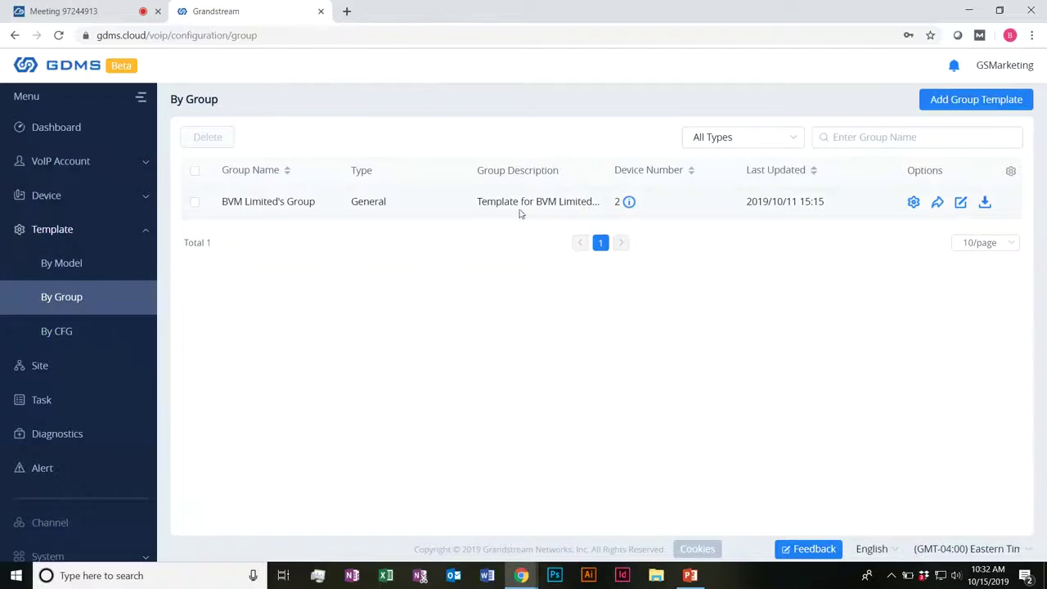
left_click_drag(519, 211, 563, 205)
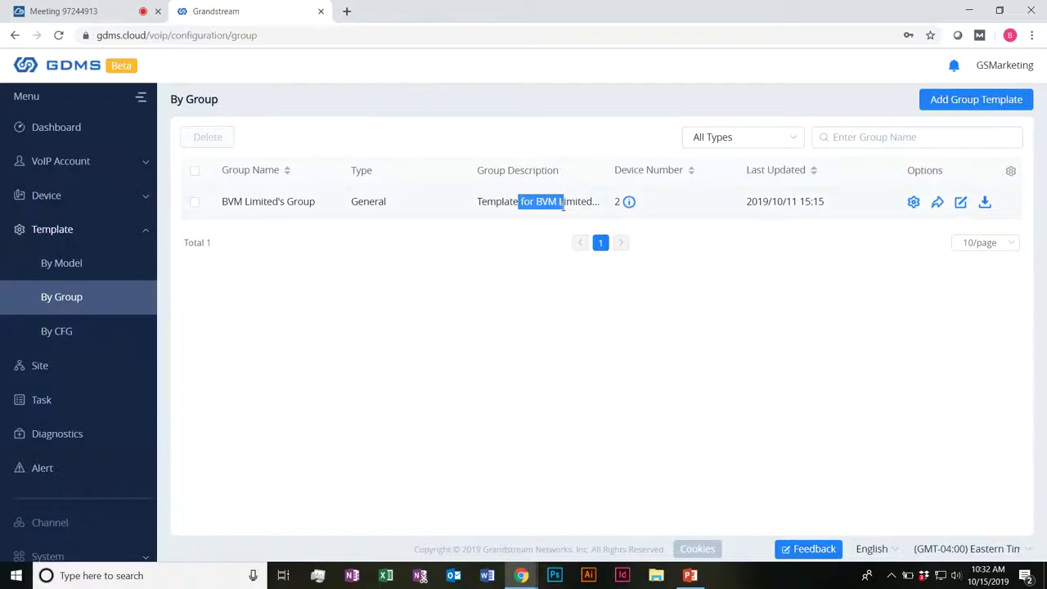
left_click(914, 201)
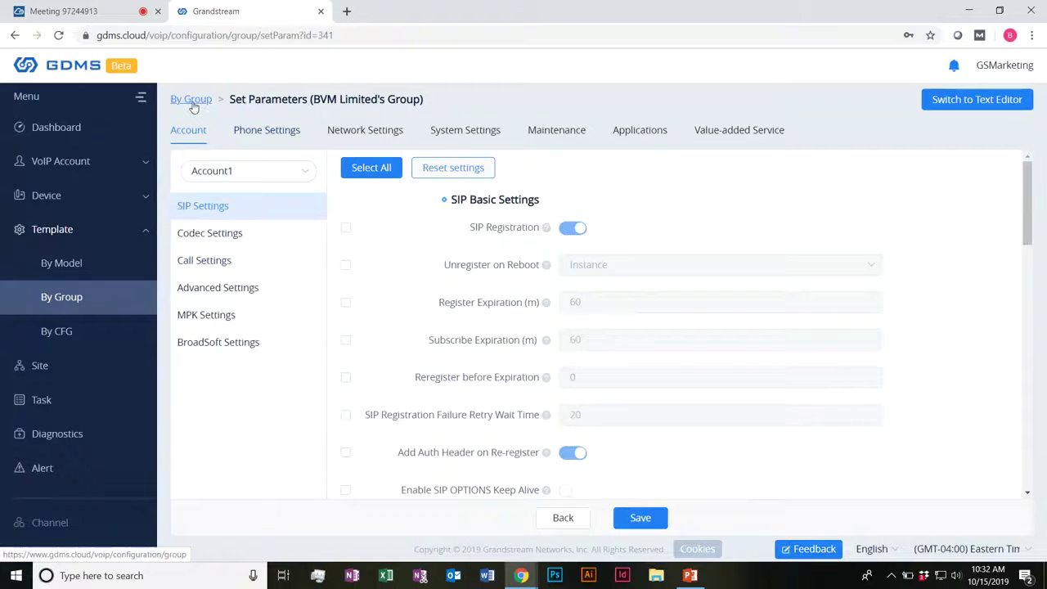
left_click(191, 99)
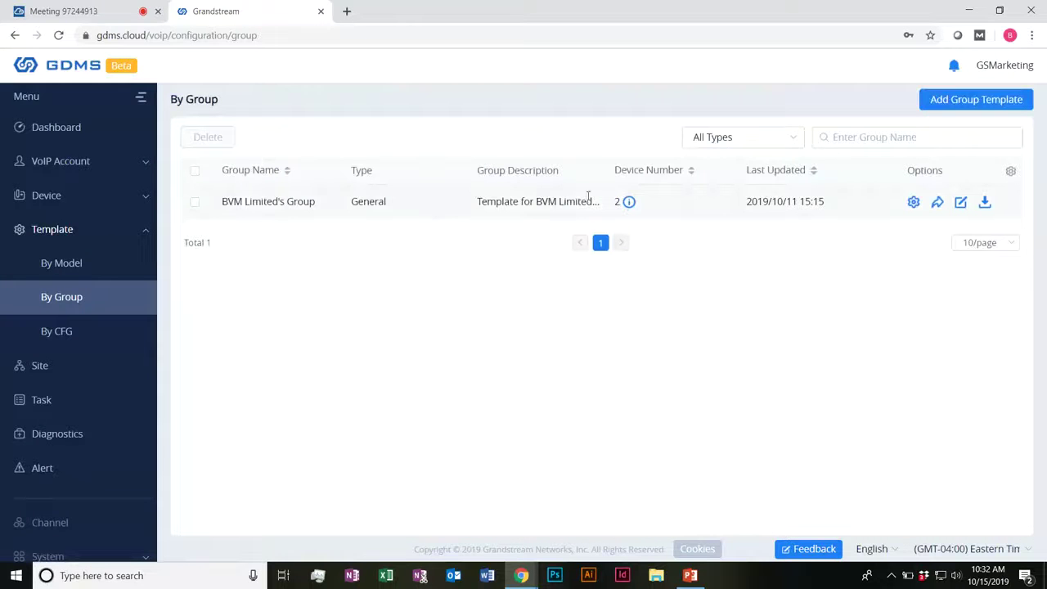
left_click(630, 203)
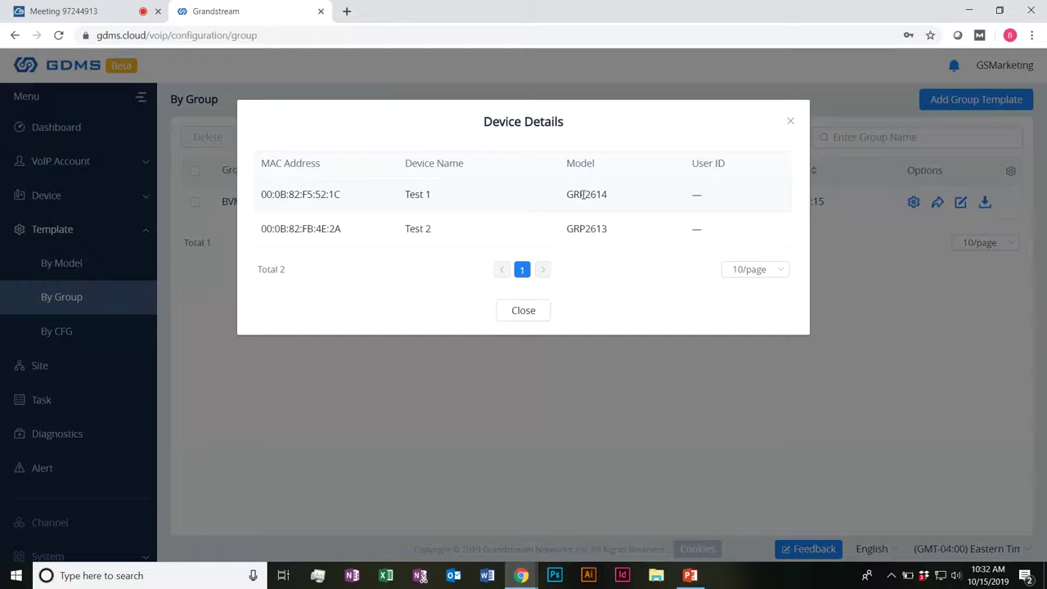
left_click_drag(579, 193, 603, 229)
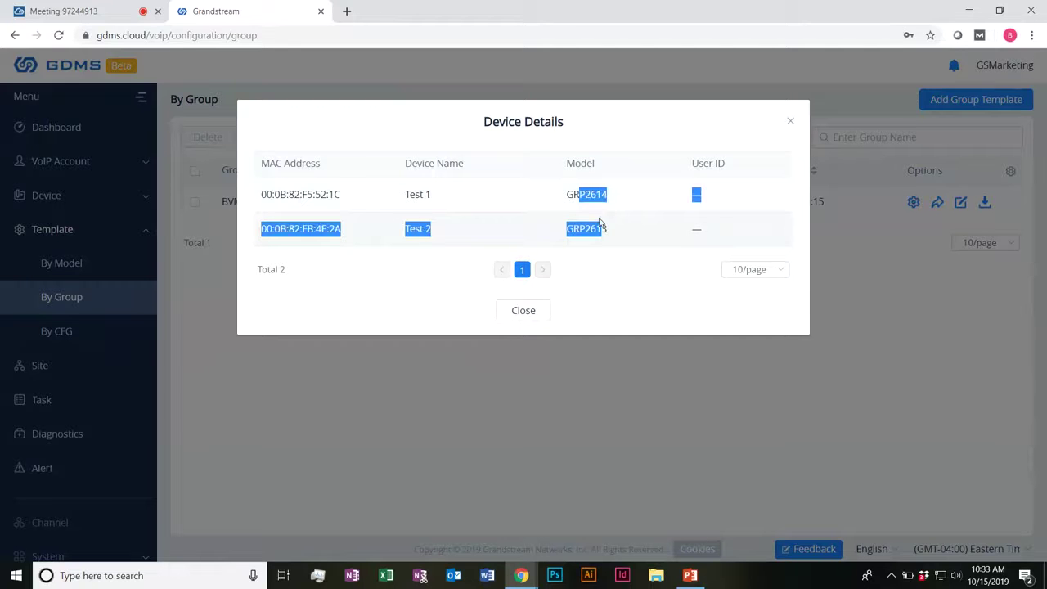
left_click(526, 314)
mouse_move(954, 65)
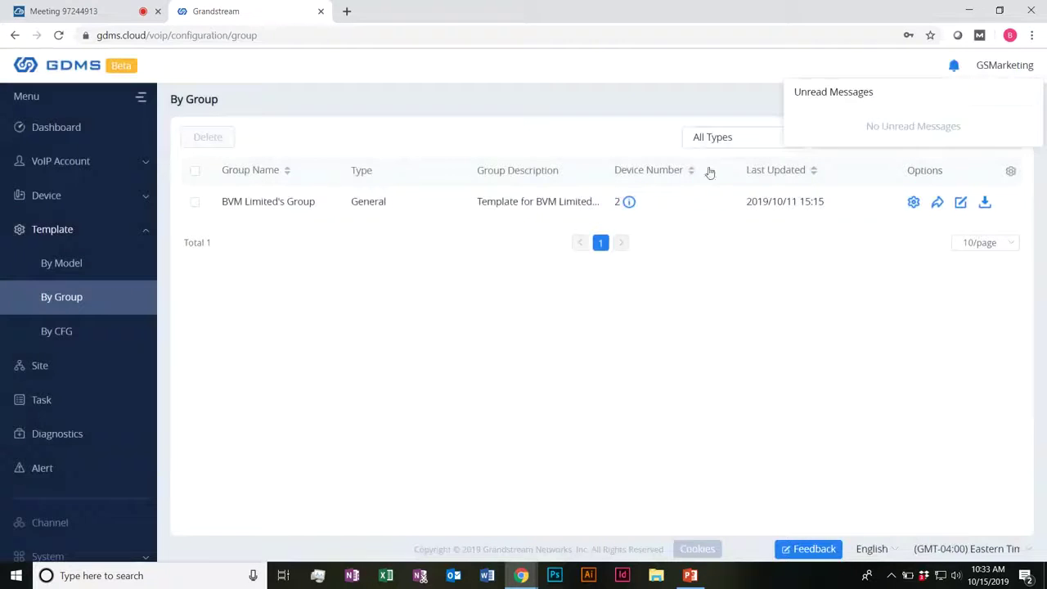
left_click(979, 105)
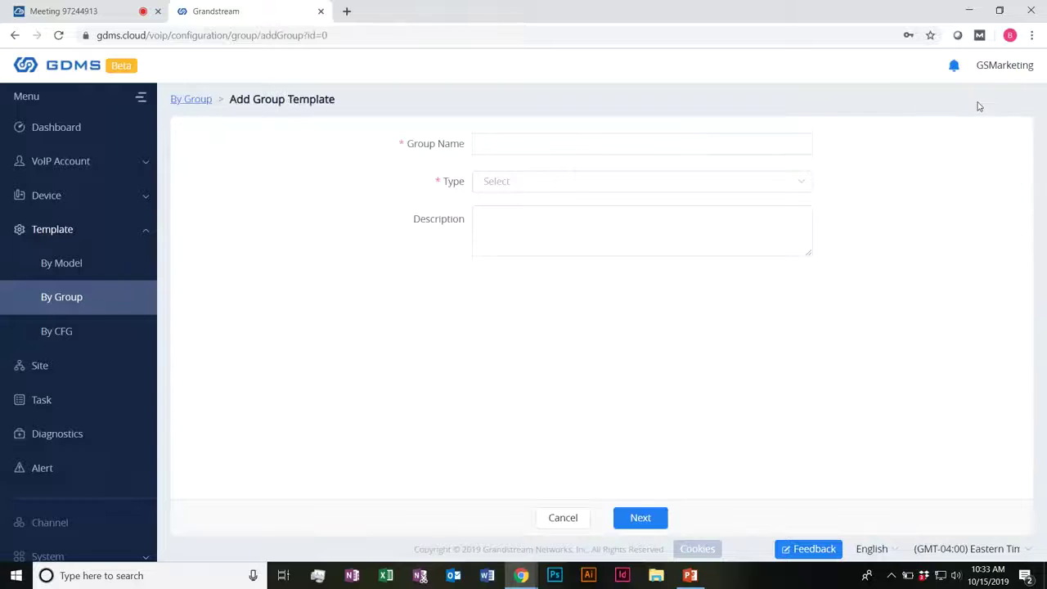
left_click(520, 140)
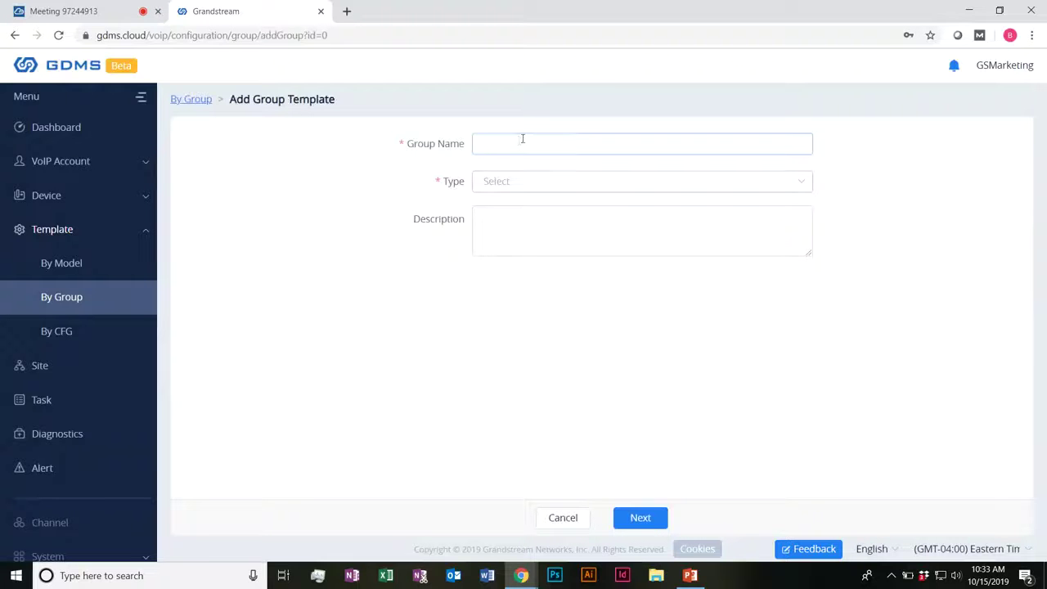
type("Test")
key("Tab")
left_click(536, 187)
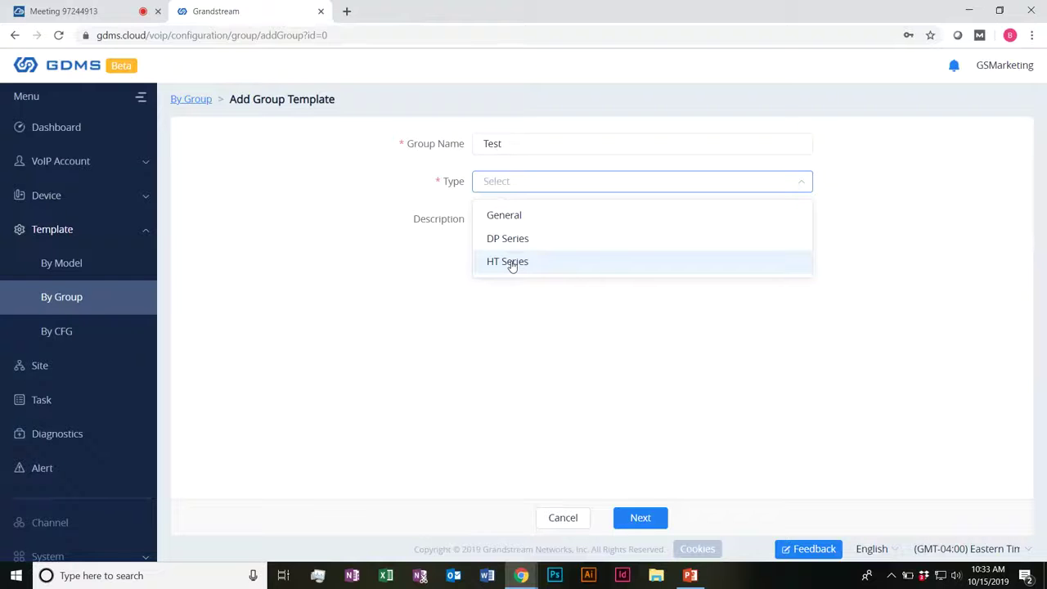
left_click(527, 215)
left_click(641, 526)
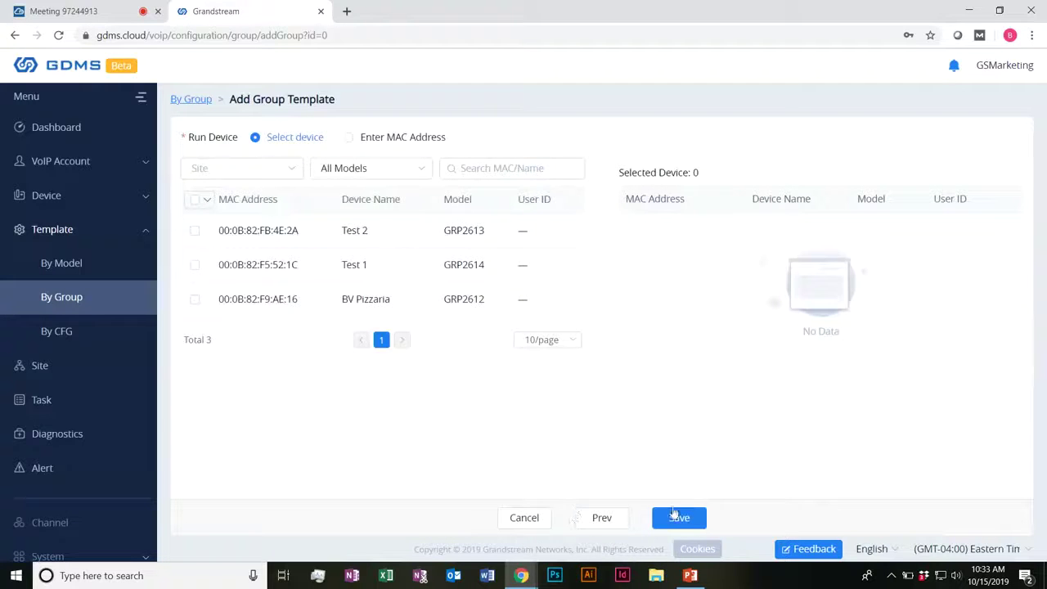
left_click(524, 518)
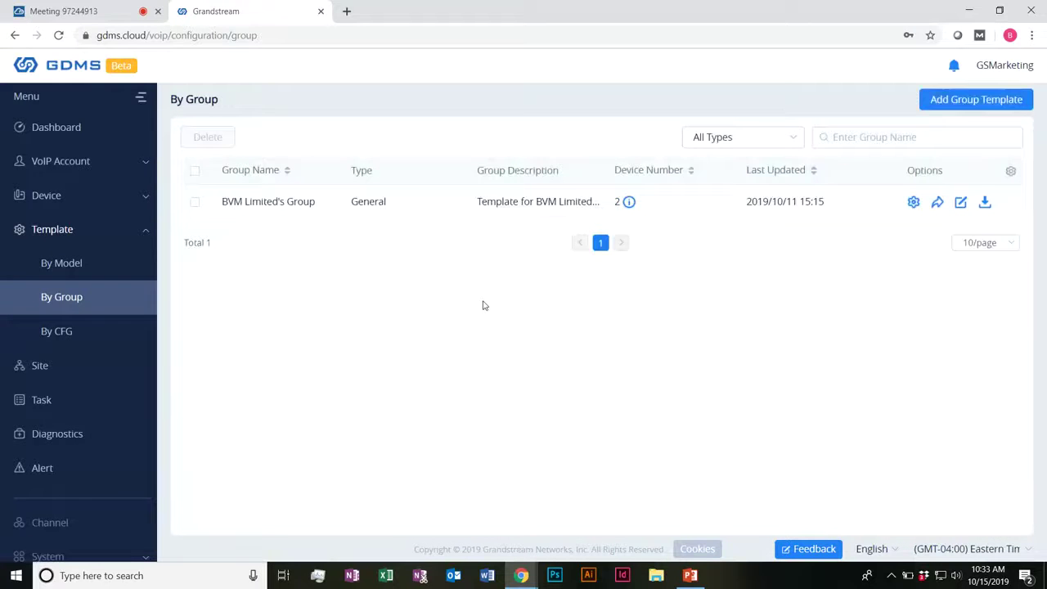
Step: View the GRP2614 devices in BVM Limited's Group, then open the group's Set Parameters page
left_click(629, 203)
left_click_drag(609, 194, 624, 231)
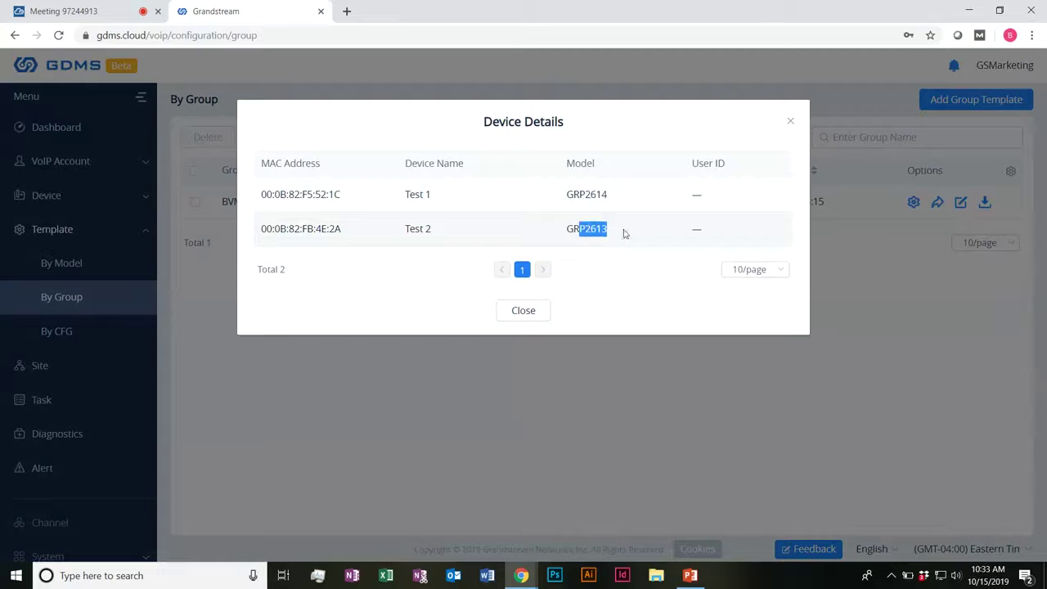
left_click(791, 122)
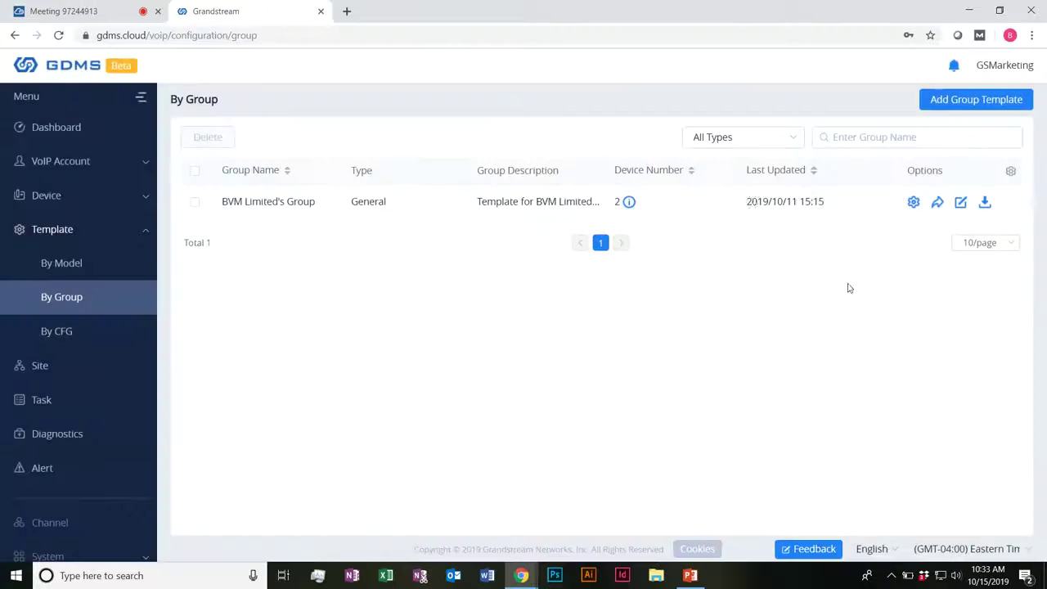
left_click(912, 204)
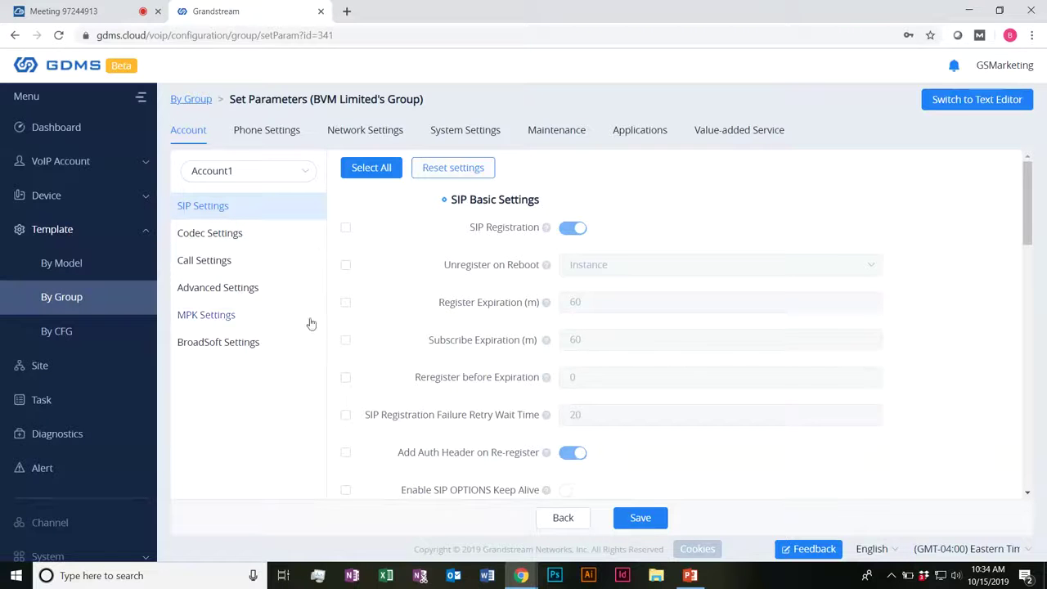
Step: Browse the group template's account list, switching to Account16 and then Account10
left_click(293, 172)
scroll(257, 222, "down", 1)
scroll(249, 280, "down", 2)
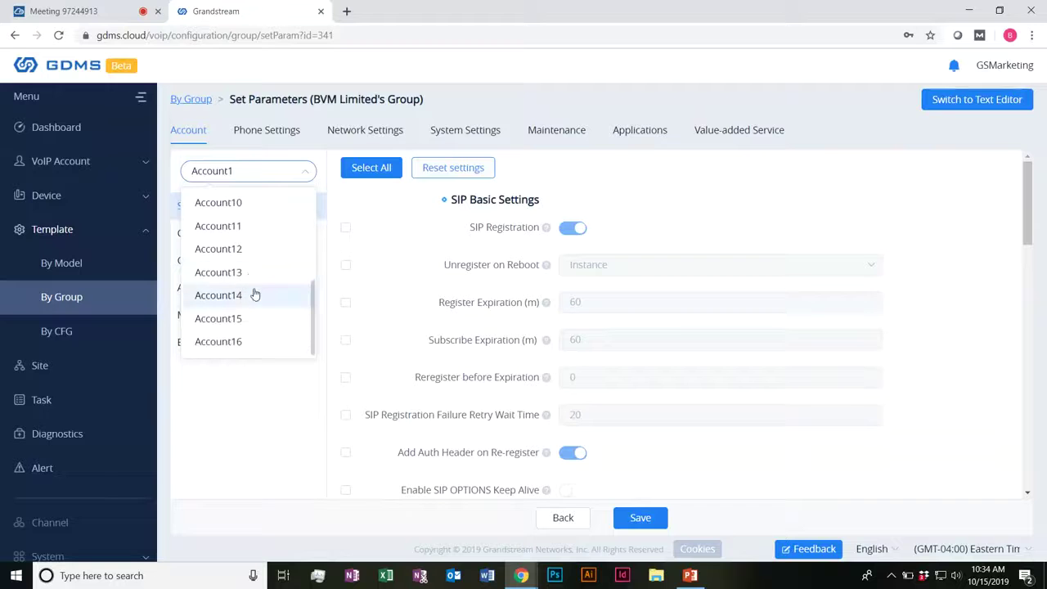
scroll(250, 298, "up", 1)
scroll(253, 303, "up", 2)
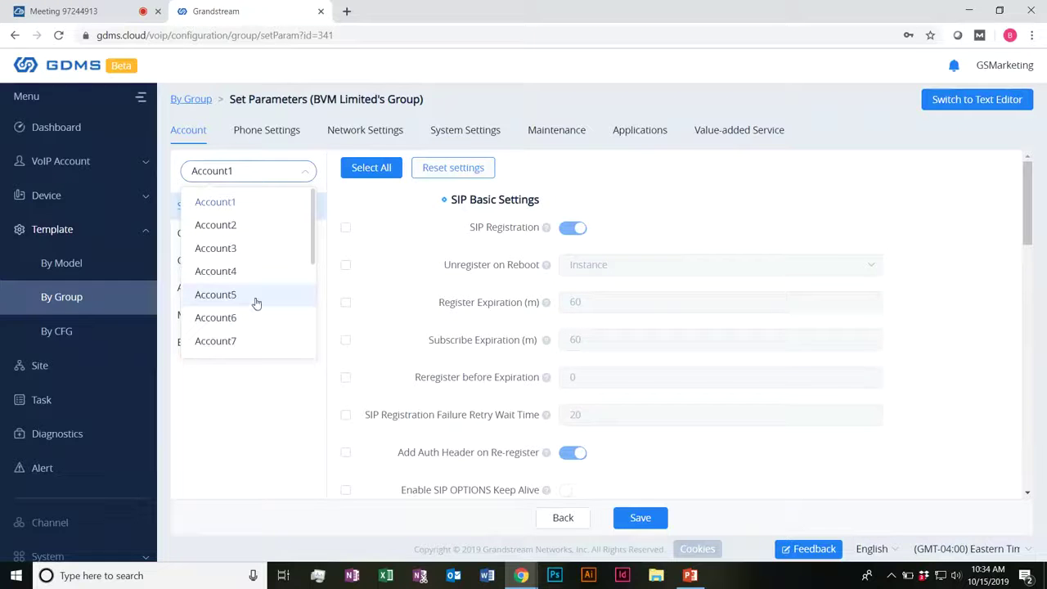
scroll(240, 237, "down", 2)
scroll(240, 264, "down", 1)
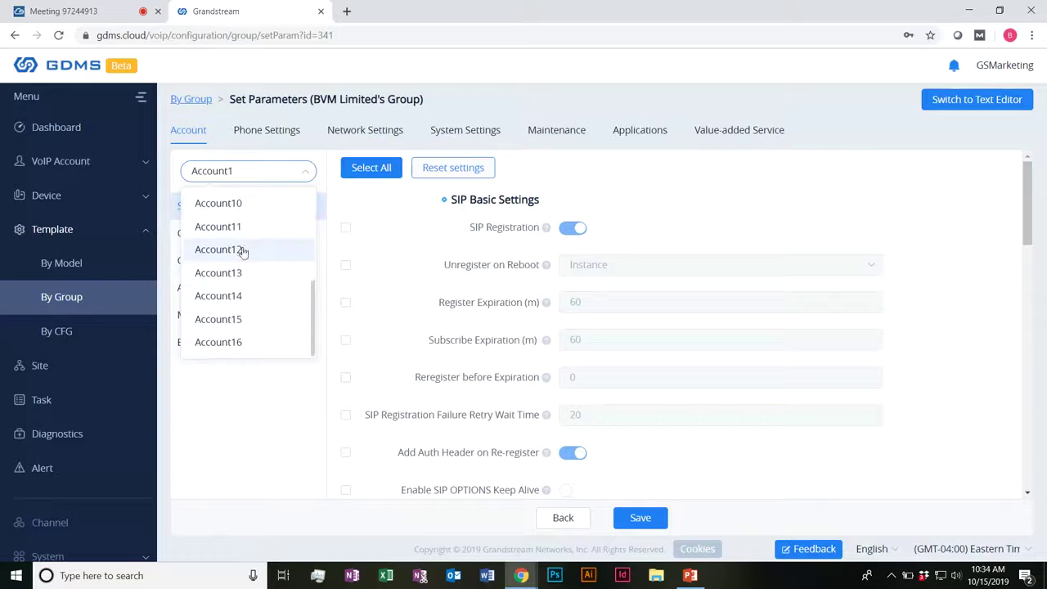
left_click(233, 340)
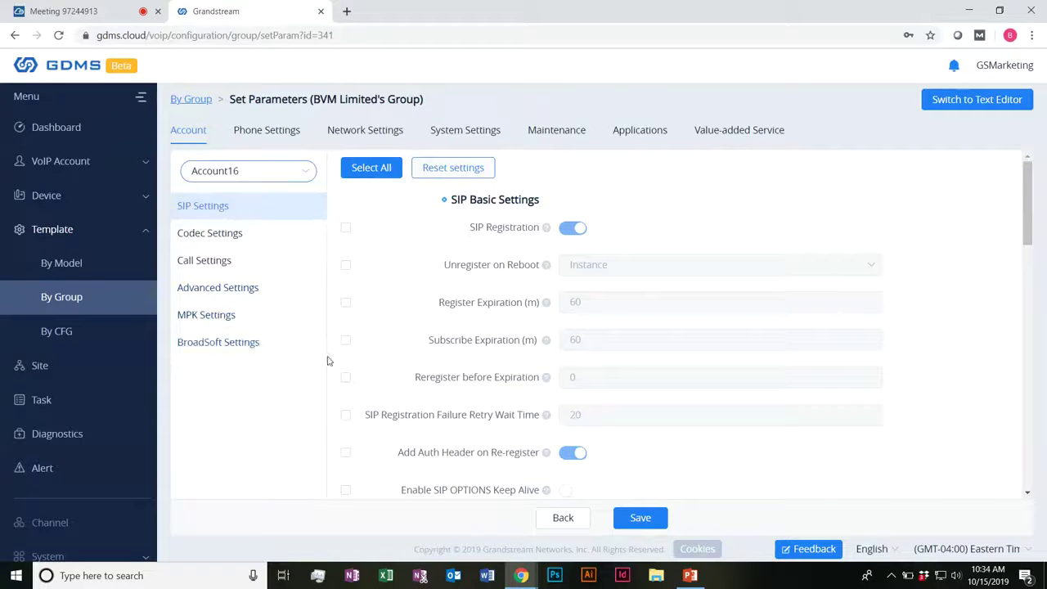
left_click(303, 172)
scroll(282, 282, "up", 1)
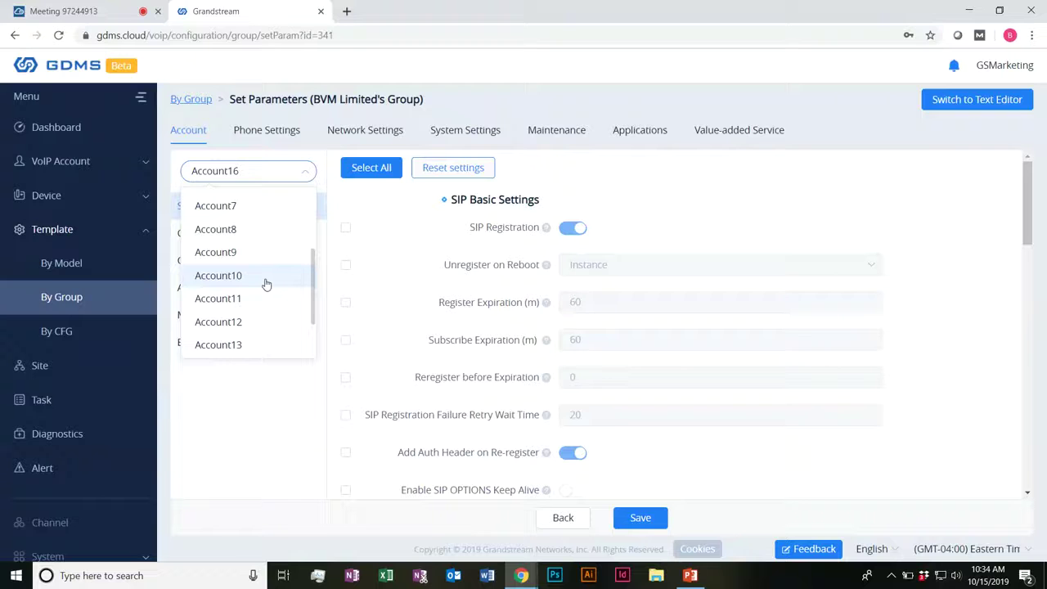
scroll(262, 282, "up", 2)
scroll(257, 283, "down", 2)
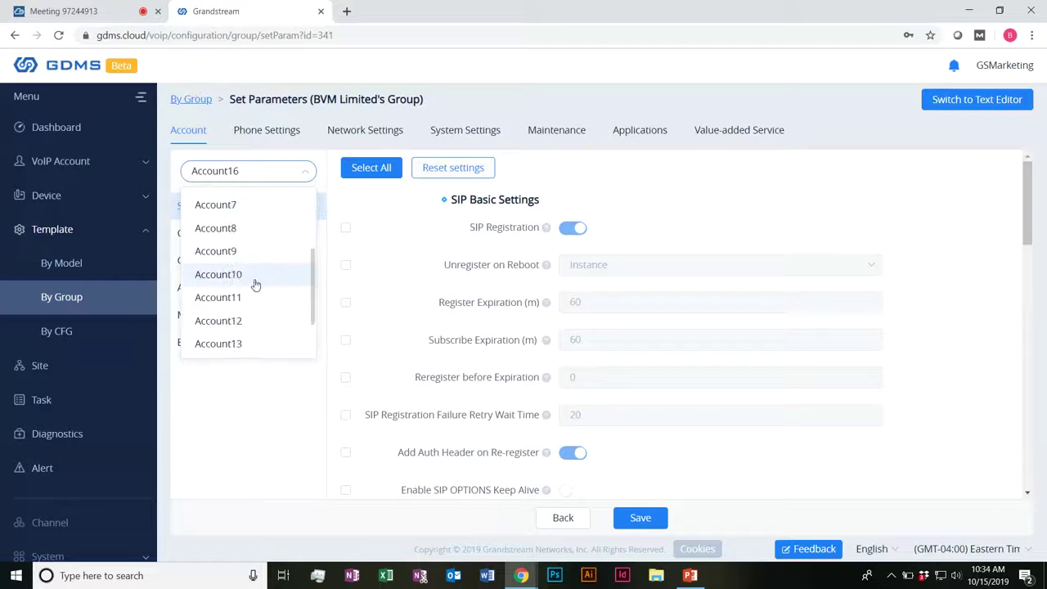
left_click(244, 280)
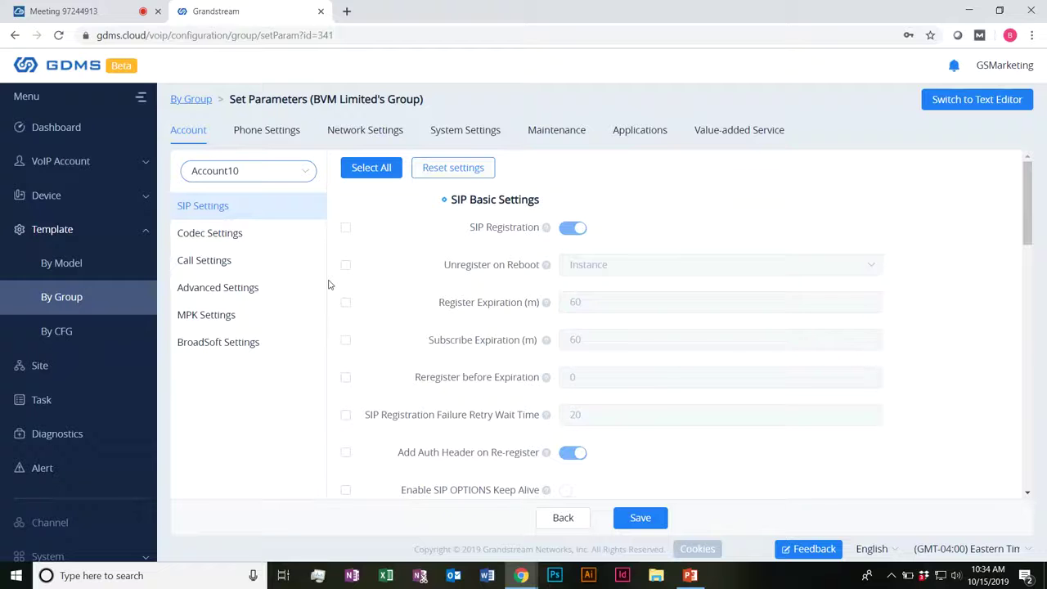
Step: Step through Account1 and Account2 to settle on Account3
left_click(278, 170)
scroll(237, 245, "up", 2)
left_click(237, 202)
left_click(226, 221)
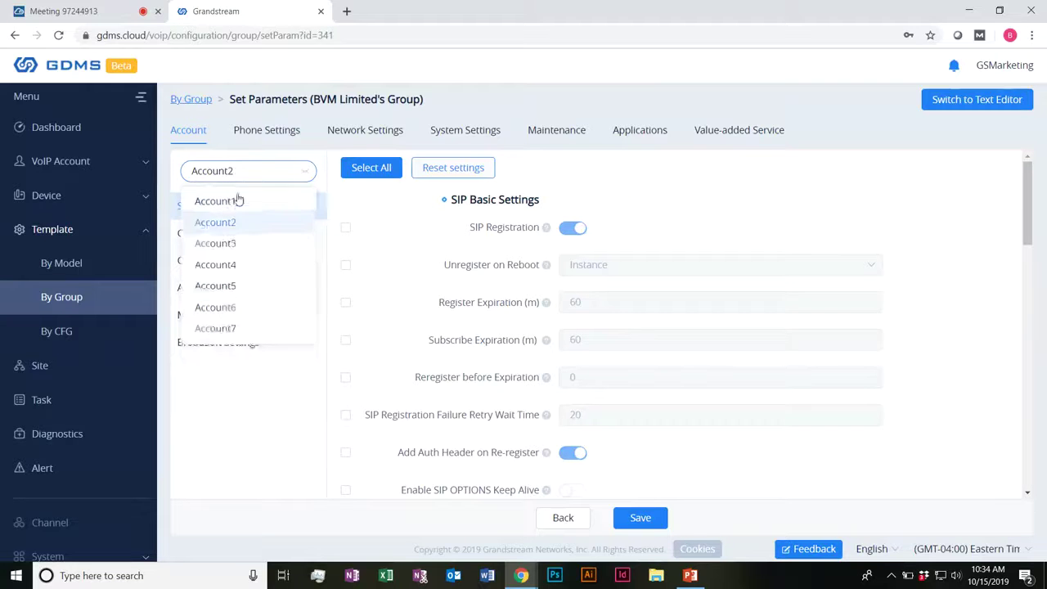
left_click(229, 244)
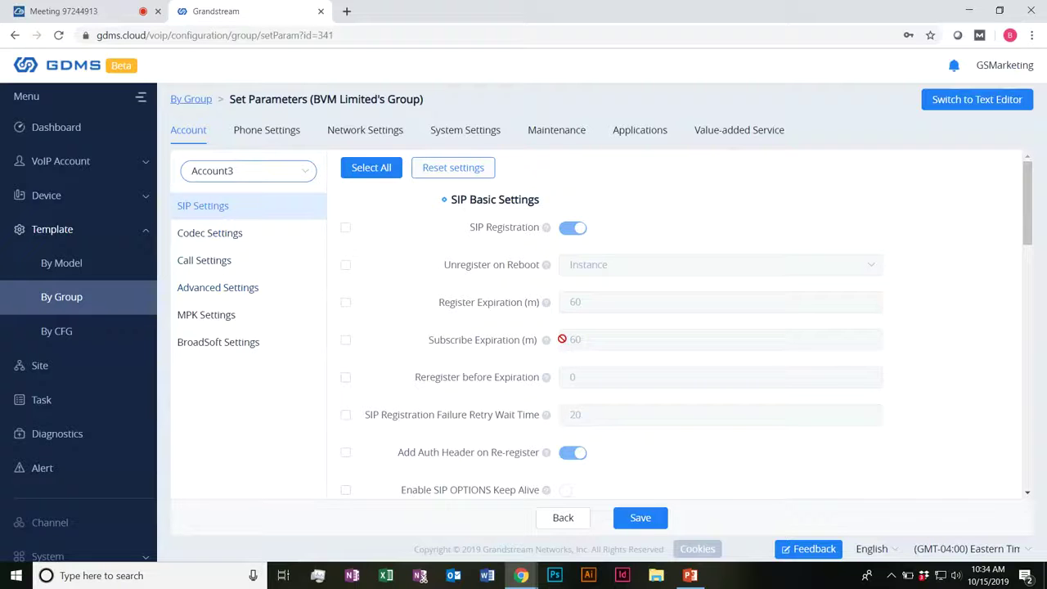
Step: Save the group parameters, then check Phone Settings and Network Ethernet before returning to Account
left_click(293, 131)
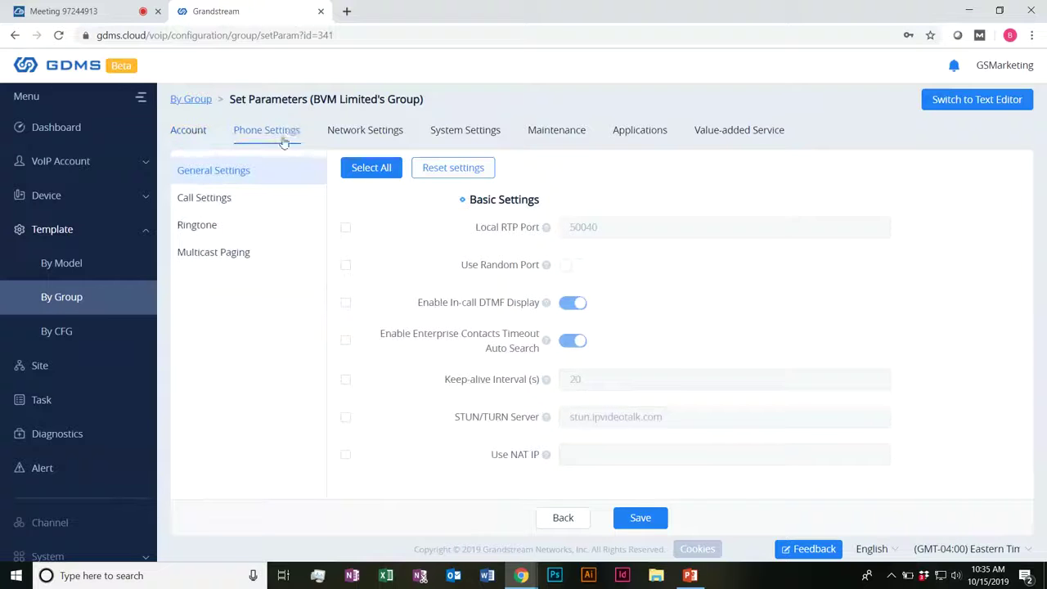
left_click(198, 135)
left_click(639, 518)
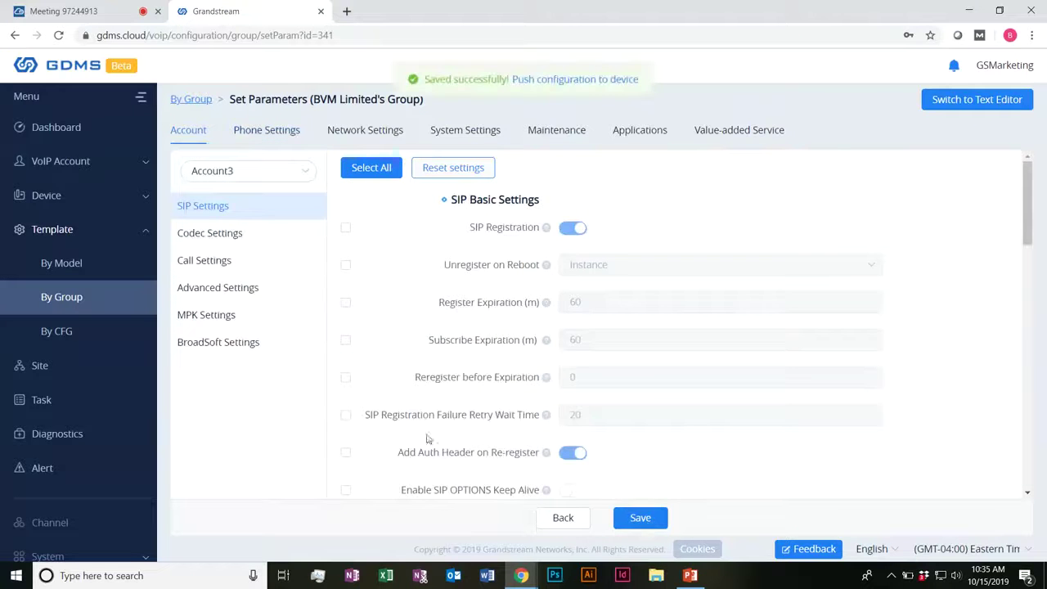
left_click(246, 138)
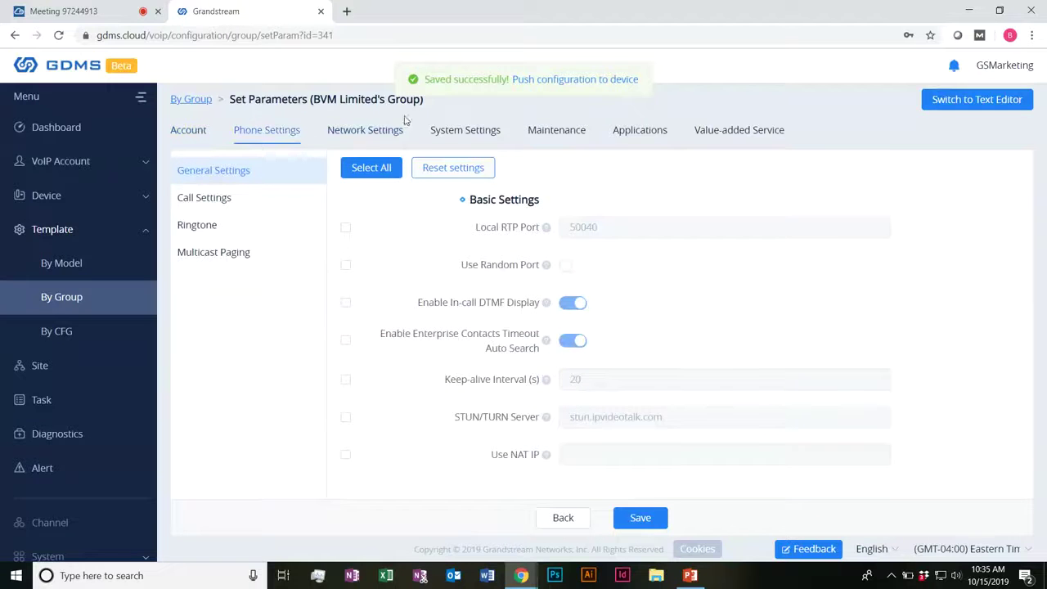
left_click(357, 127)
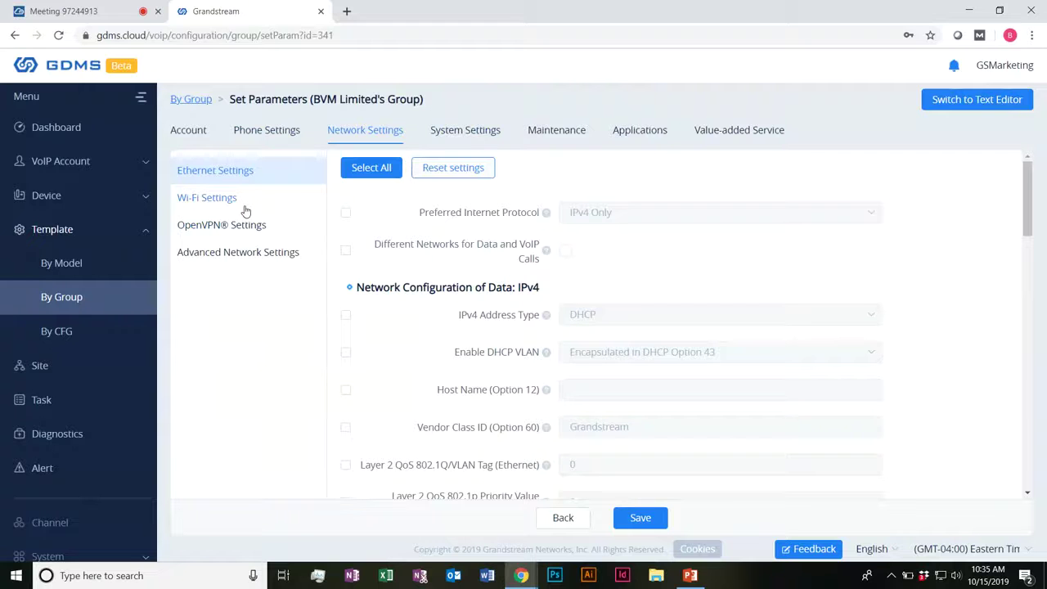
left_click(274, 135)
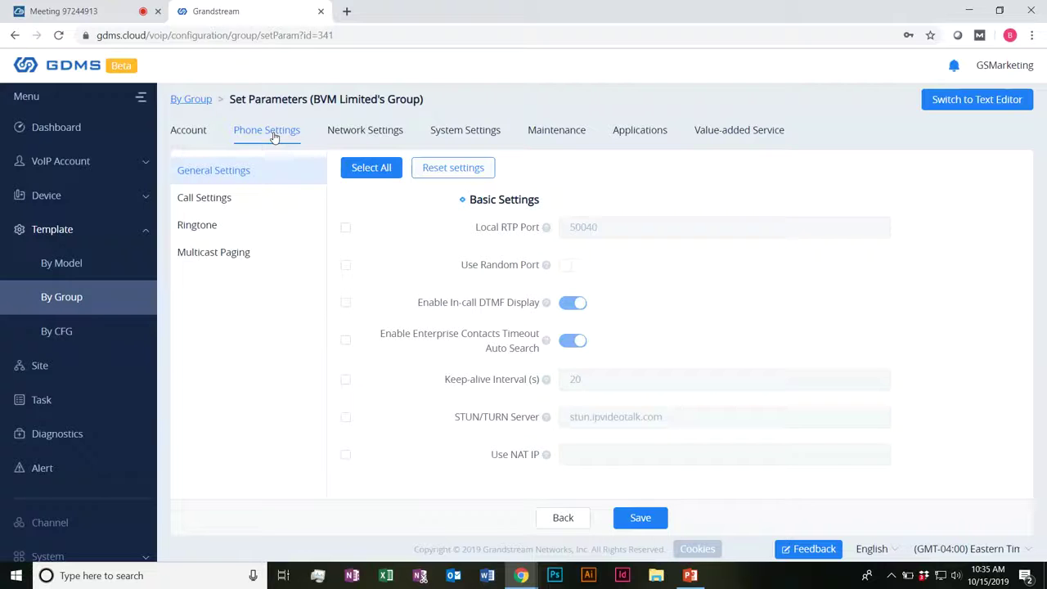
left_click(188, 130)
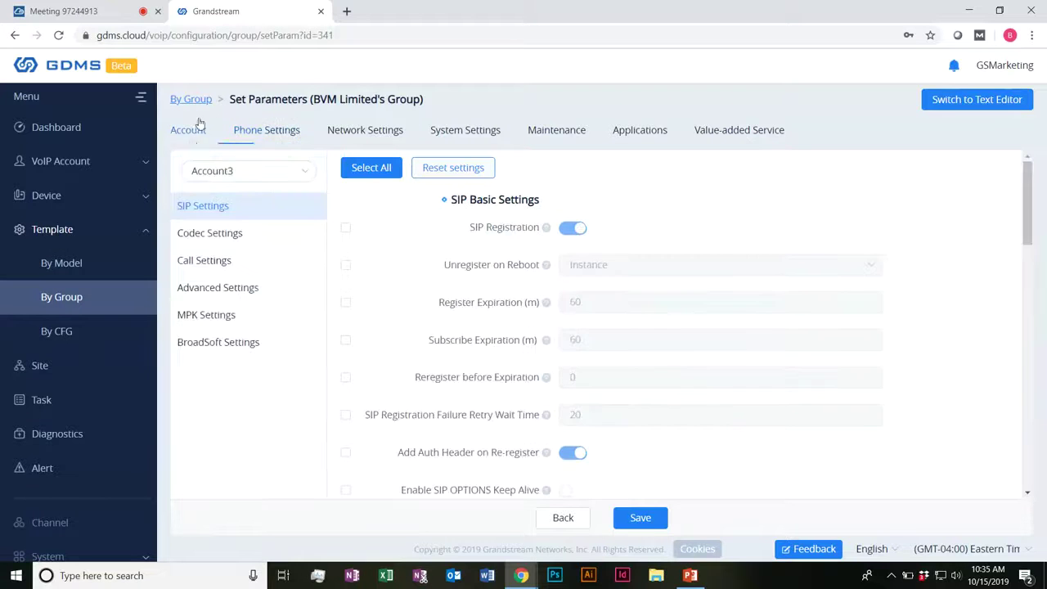
Step: Return to the By Group list, keep the All Types filter, and collapse the sidebar's Template section
left_click(190, 98)
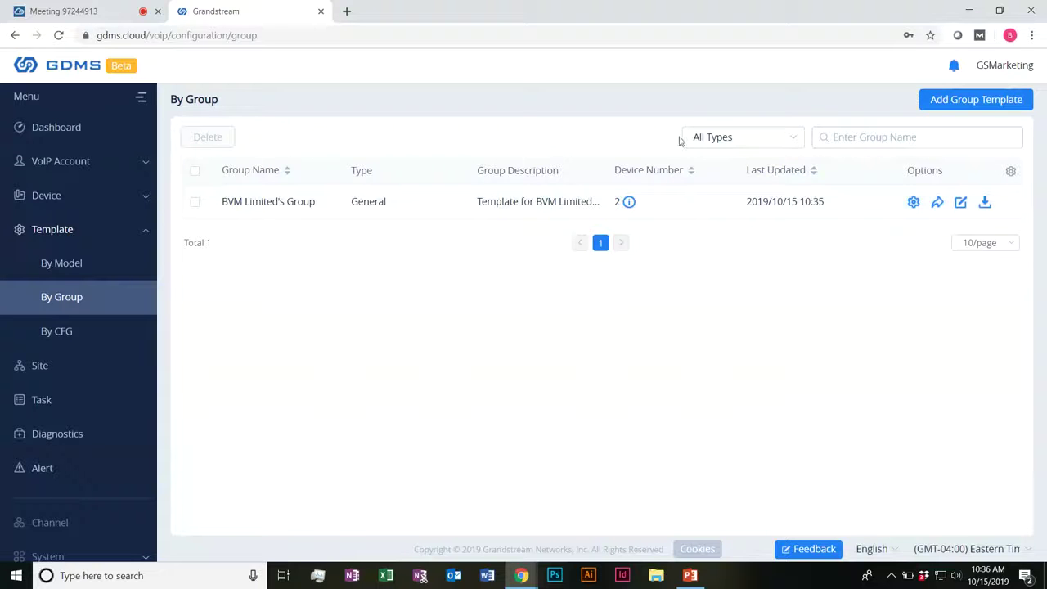
left_click(721, 138)
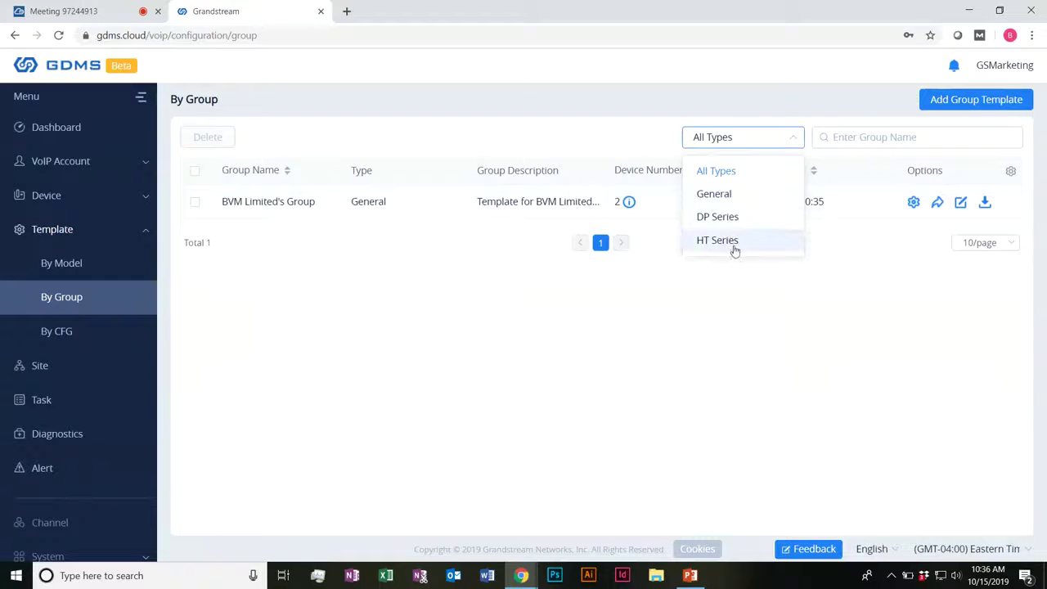
left_click(477, 136)
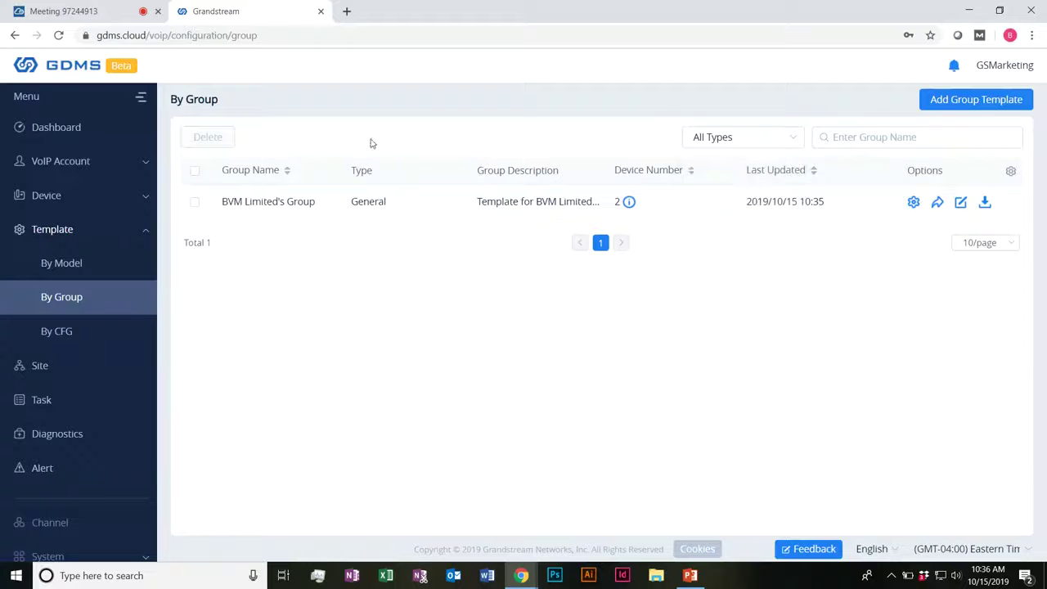
left_click_drag(619, 125, 367, 193)
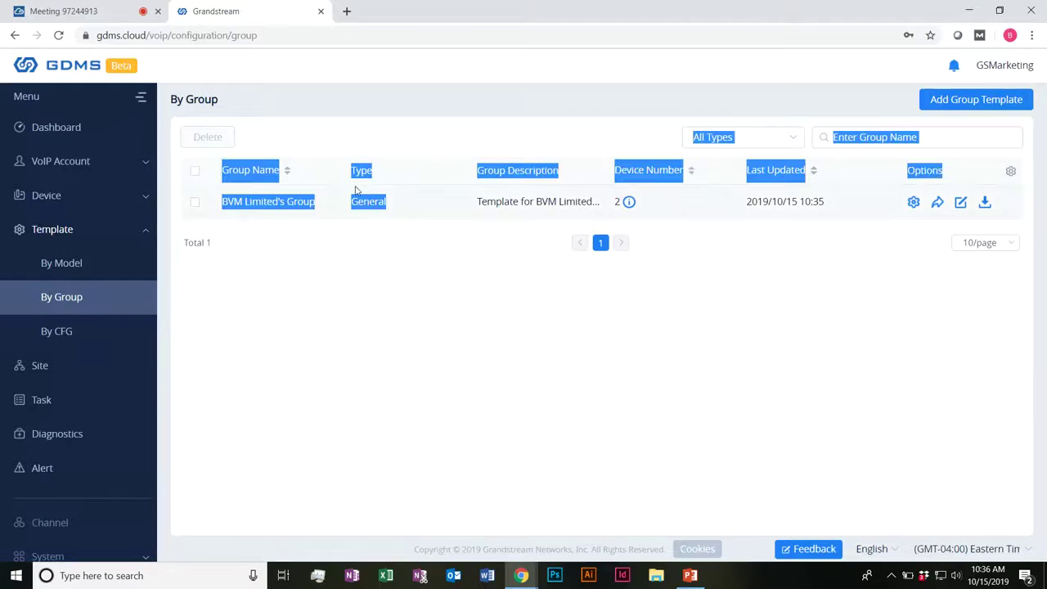
left_click(377, 143)
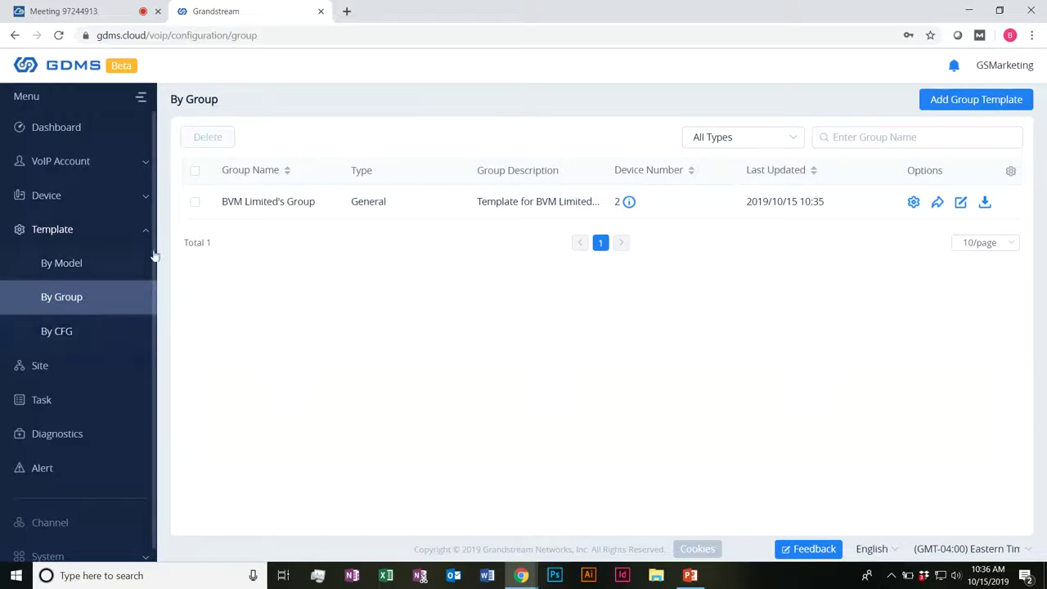
left_click(144, 231)
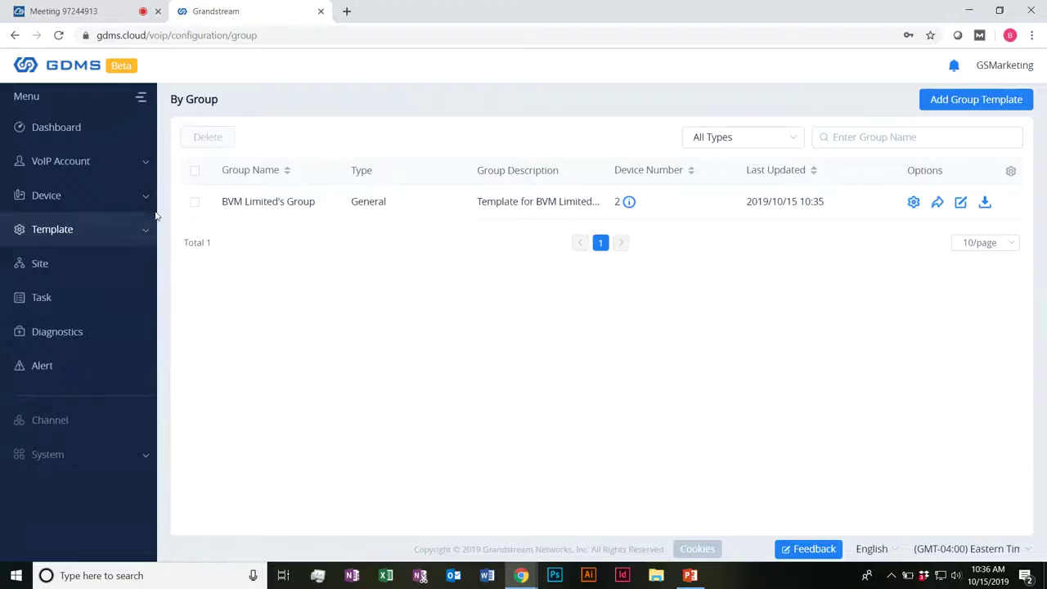
Step: Go through VoIP Account's SIP Account and SIP Server pages to a blank Add Server form
left_click(102, 166)
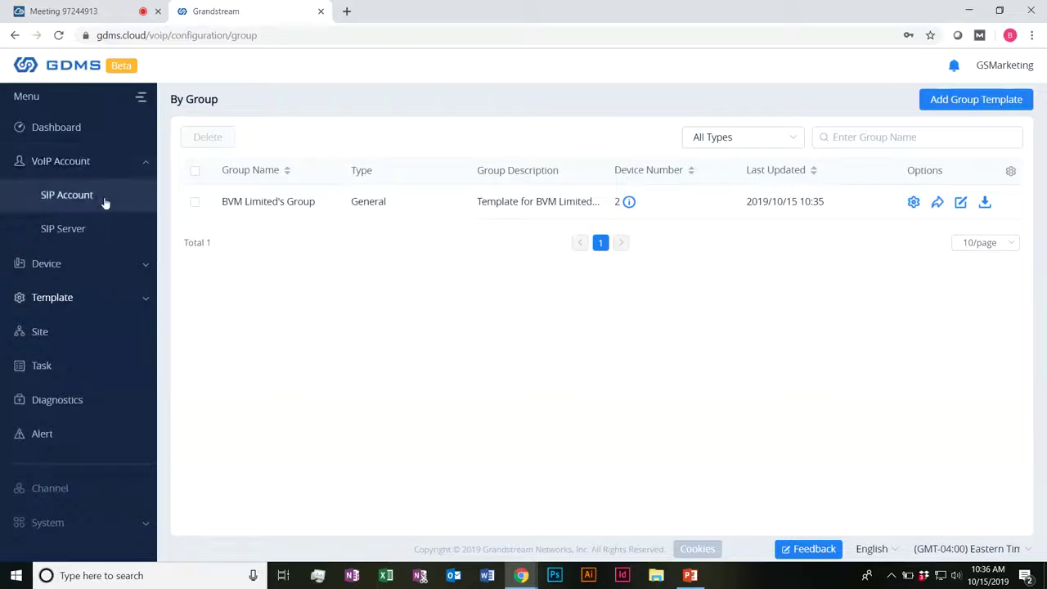
left_click(105, 203)
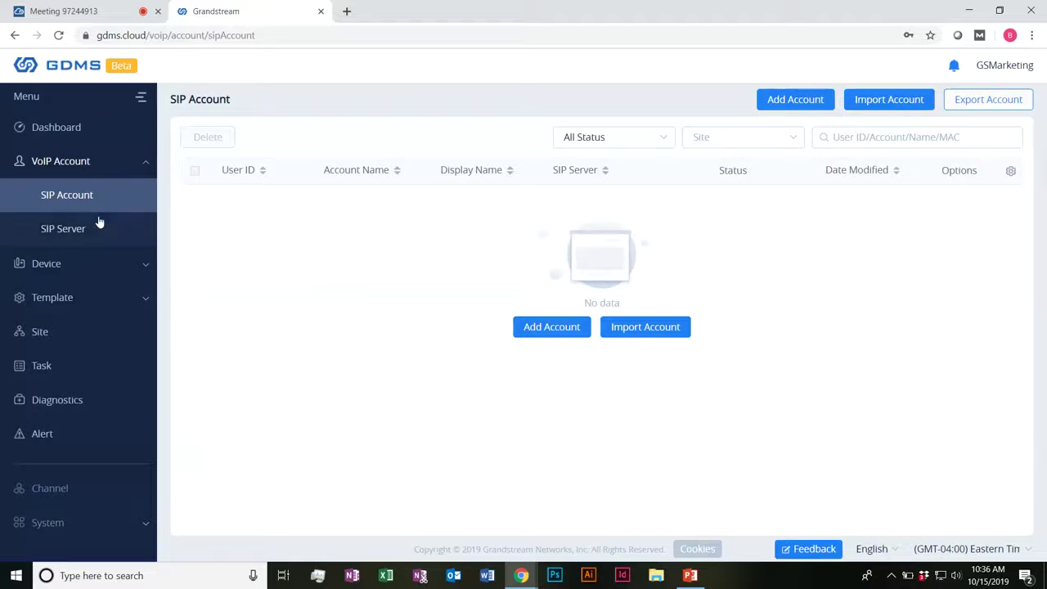
left_click(104, 228)
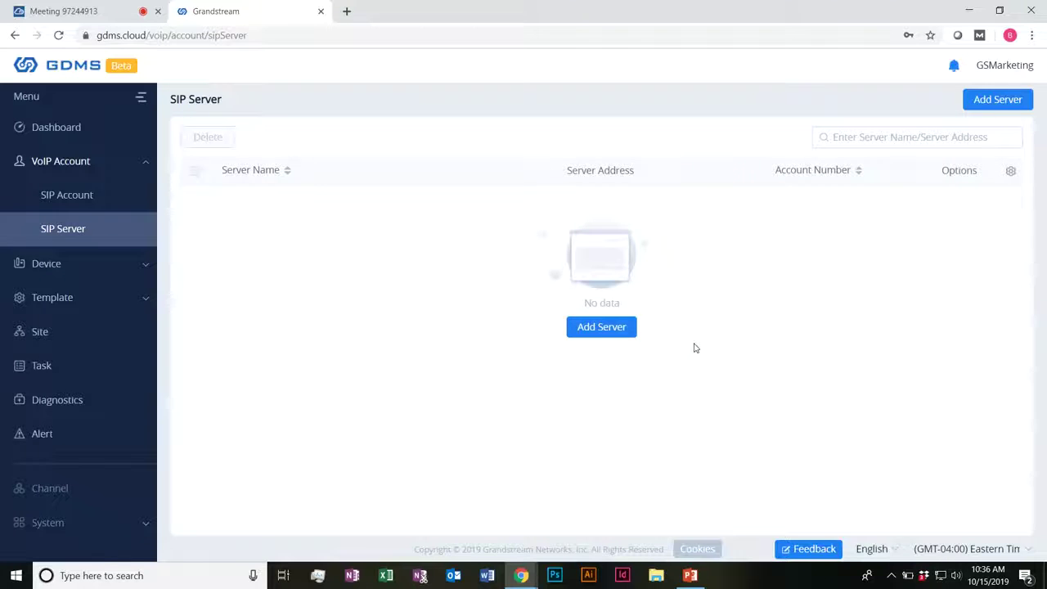
left_click(597, 329)
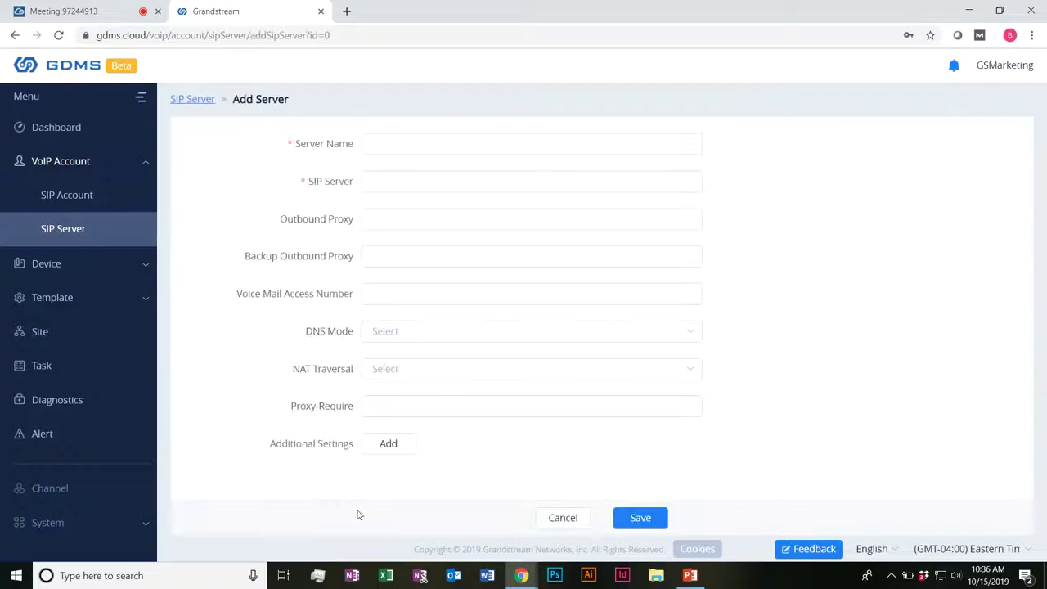
Step: Point out the form's labels and Backup Outbound Proxy field, then return to SIP Account
left_click_drag(323, 183, 335, 188)
left_click(335, 186)
left_click_drag(288, 259, 313, 260)
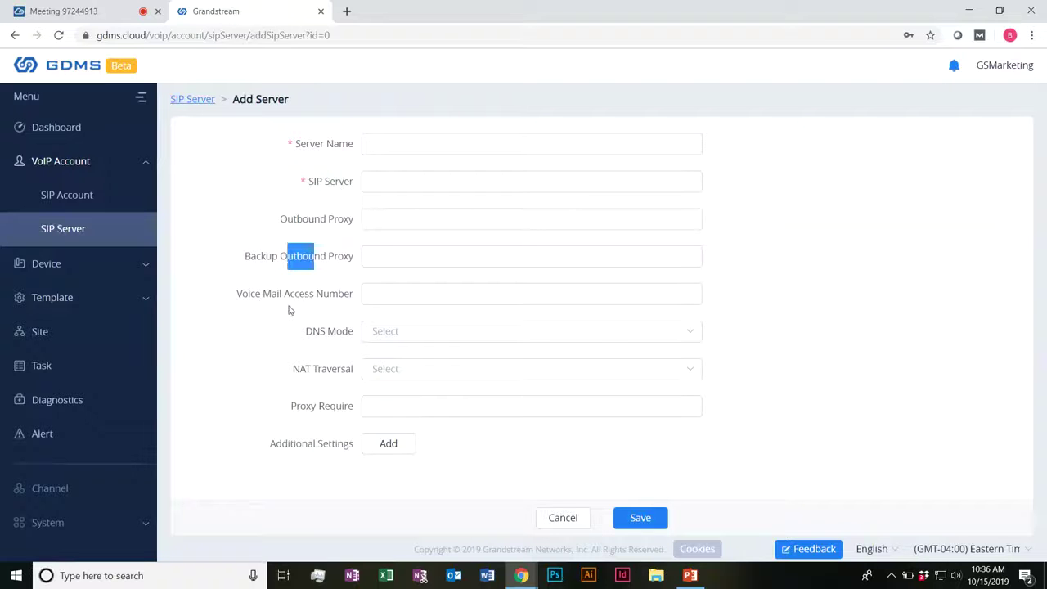
left_click(288, 310)
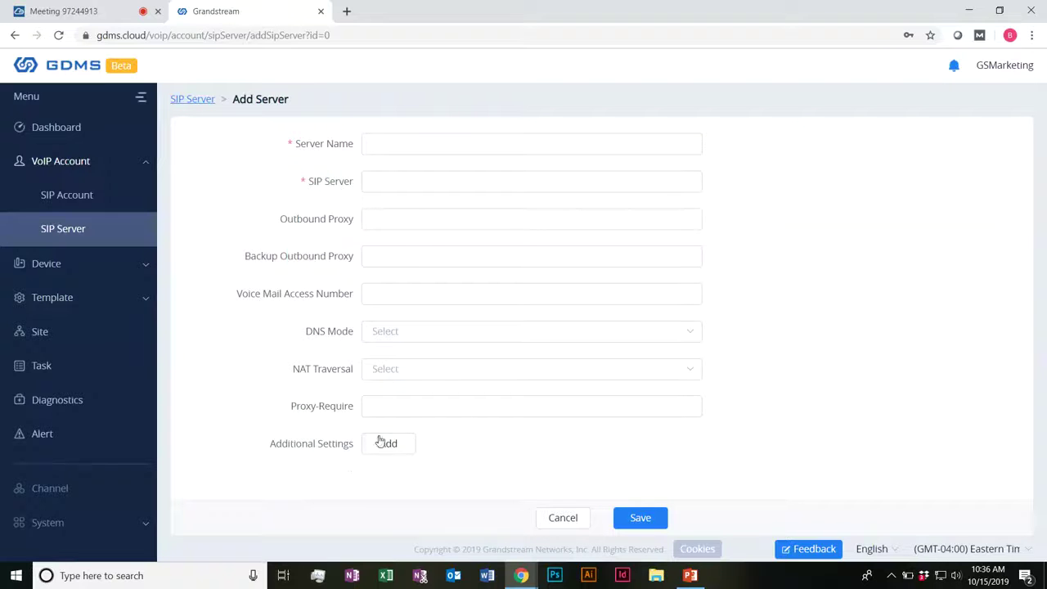
left_click(106, 192)
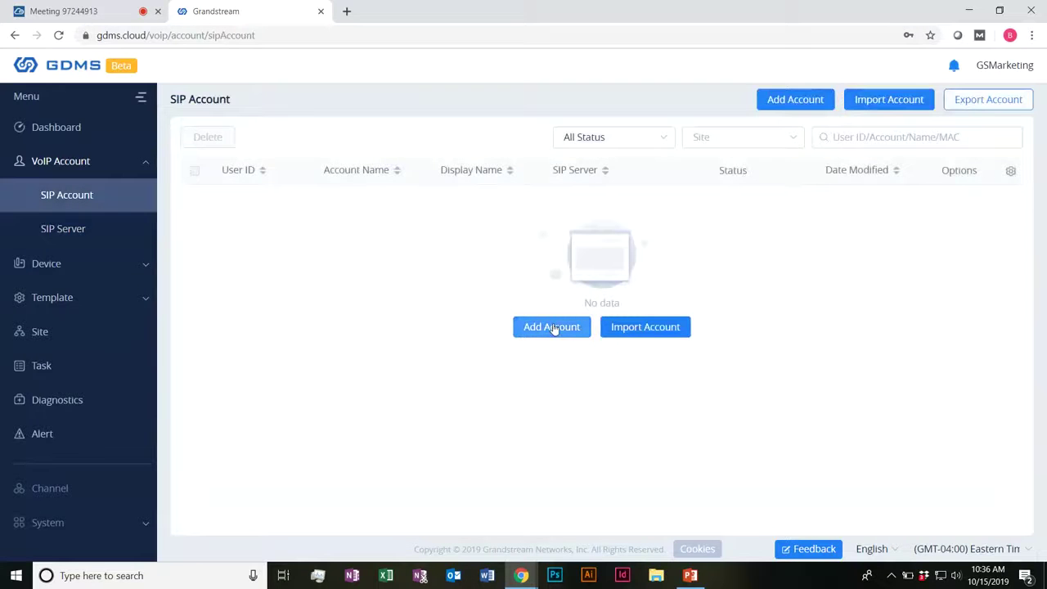
Step: Start a new SIP account and check its SIP Server, Model Template, MAC and Account lists
left_click(547, 329)
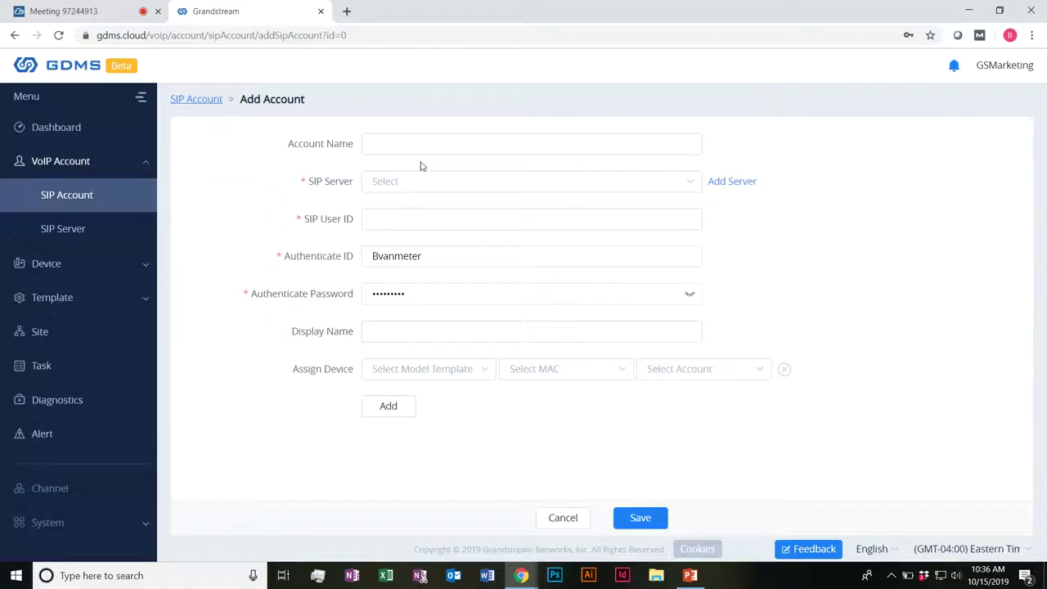
left_click(479, 178)
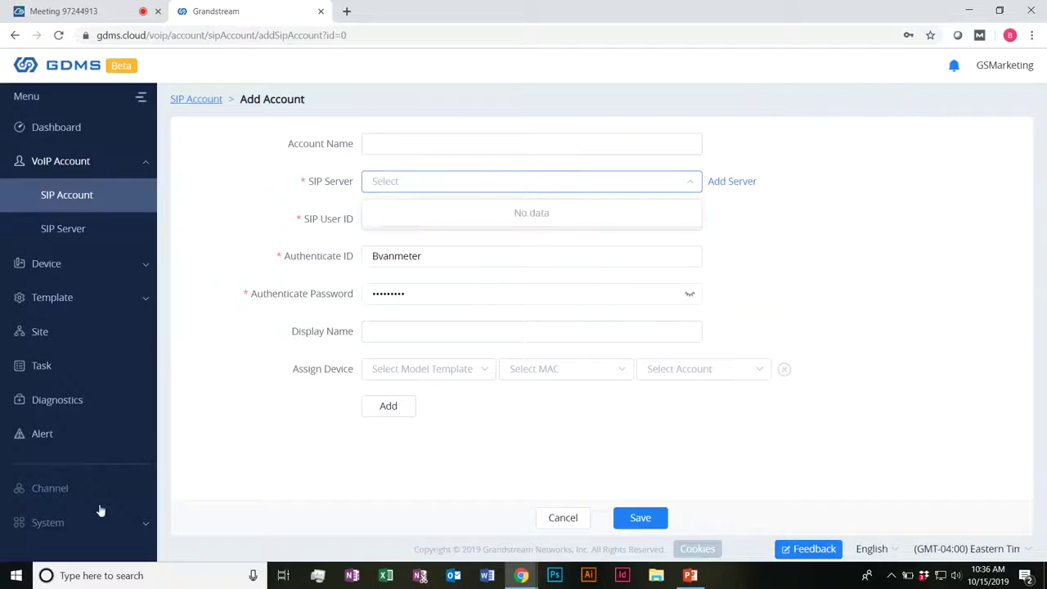
left_click(447, 409)
left_click(416, 374)
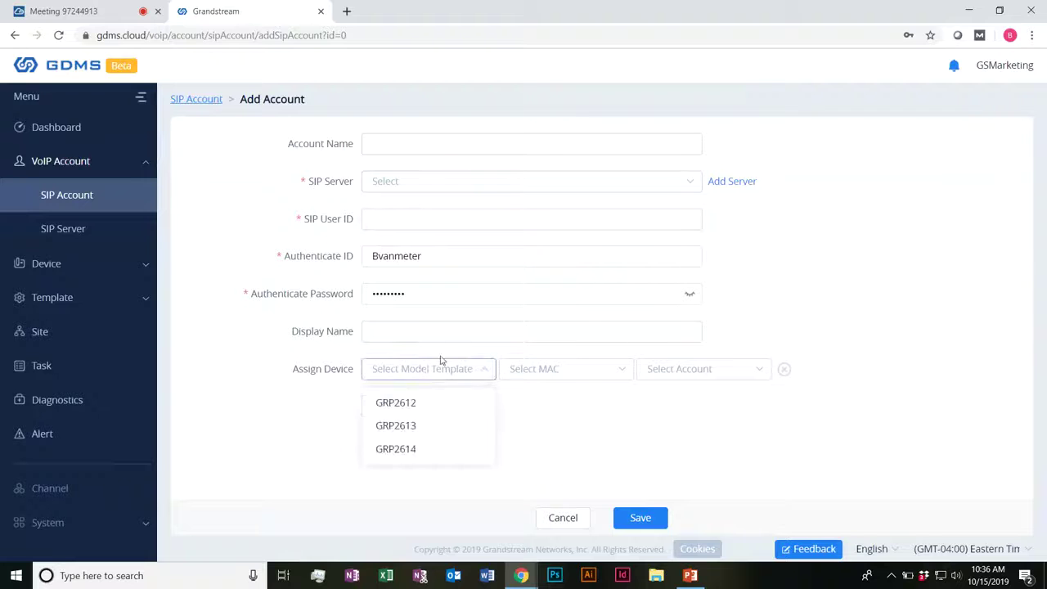
left_click(523, 418)
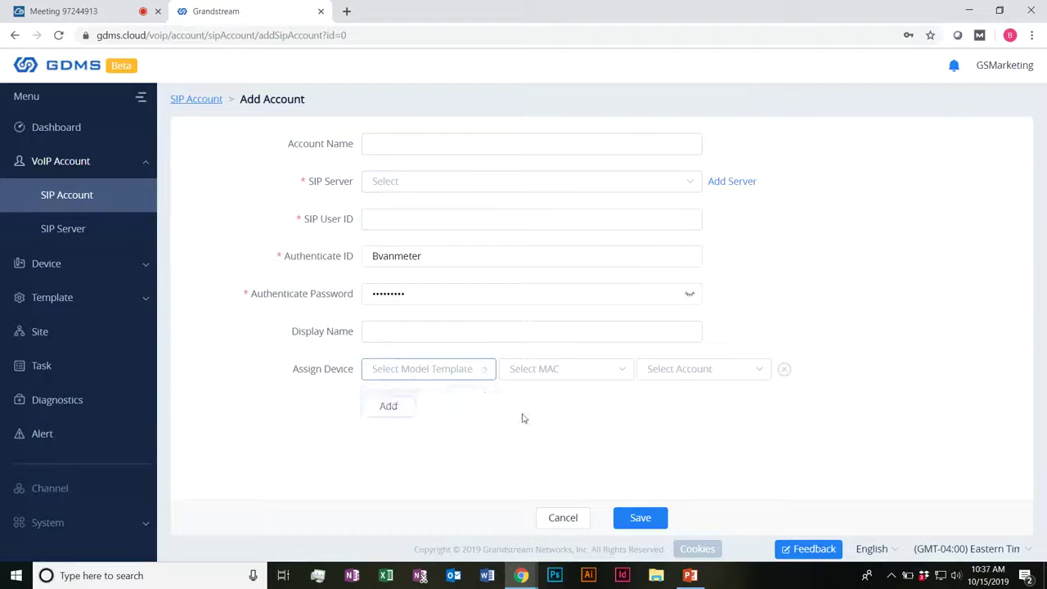
left_click(478, 372)
left_click(478, 370)
left_click(544, 368)
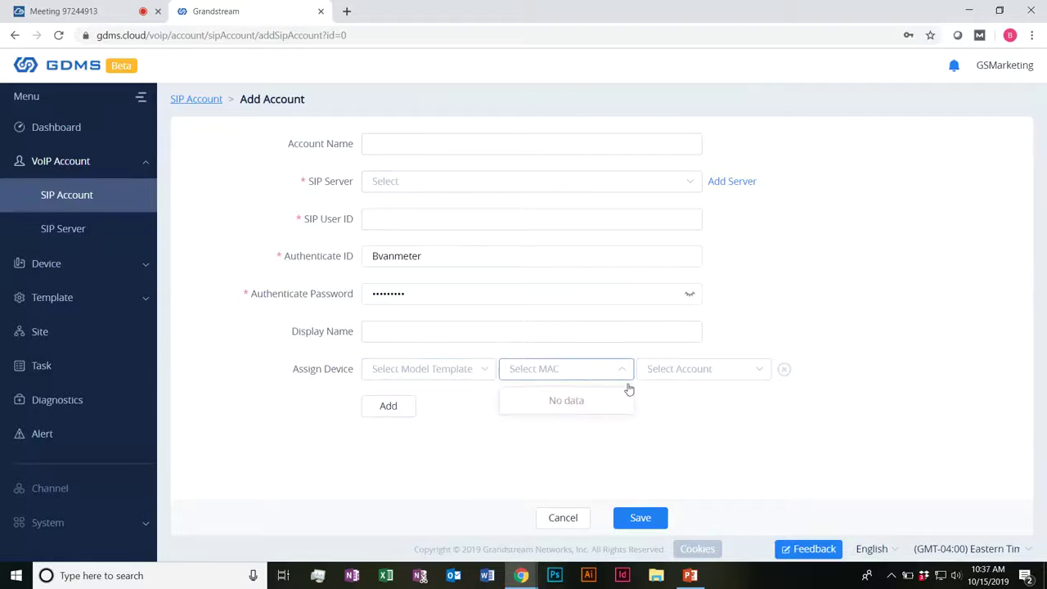
left_click(686, 370)
left_click(523, 429)
Step: Assign model template GRP2612 to the first device and add four more device rows
left_click(473, 378)
left_click(397, 403)
left_click(663, 372)
left_click(388, 423)
left_click(387, 406)
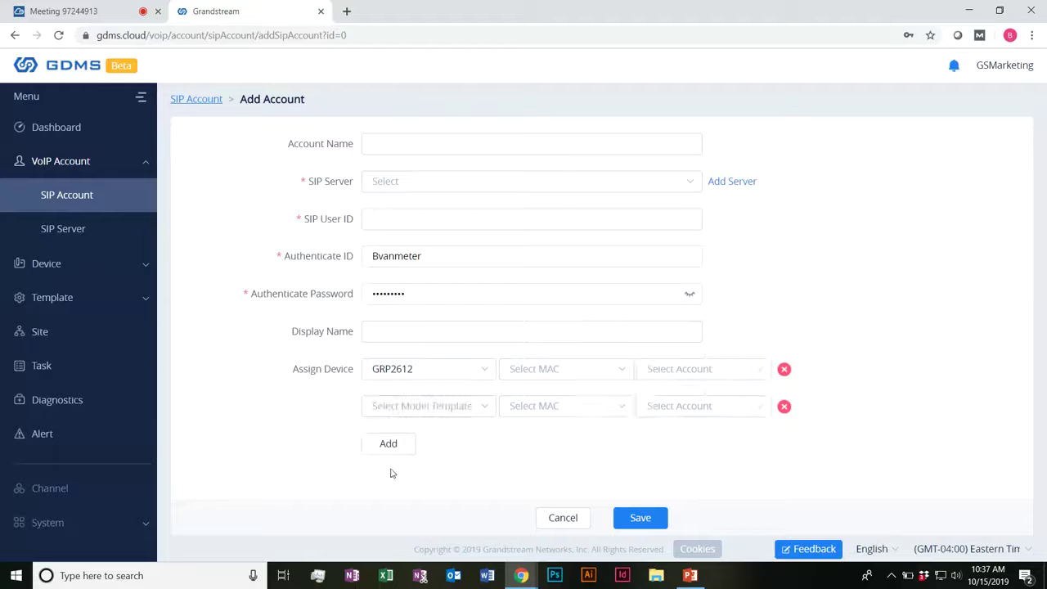
left_click(388, 443)
left_click(393, 482)
scroll(554, 423, "down", 1)
left_click(401, 480)
scroll(403, 483, "down", 1)
Step: Set the second row's model to GRP2613, then discard the unsaved SIP account
left_click(472, 328)
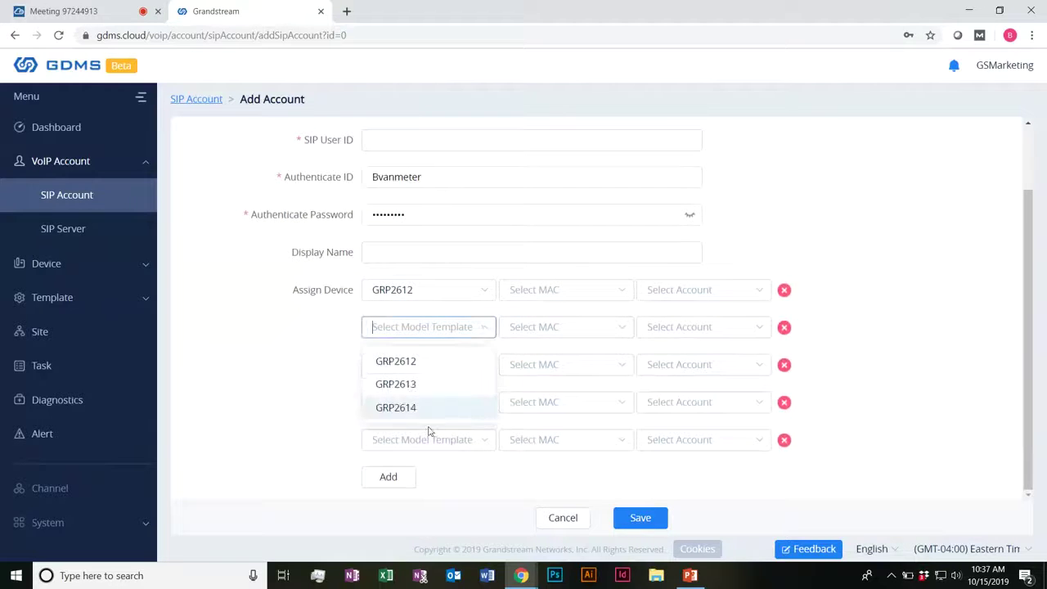
left_click(413, 386)
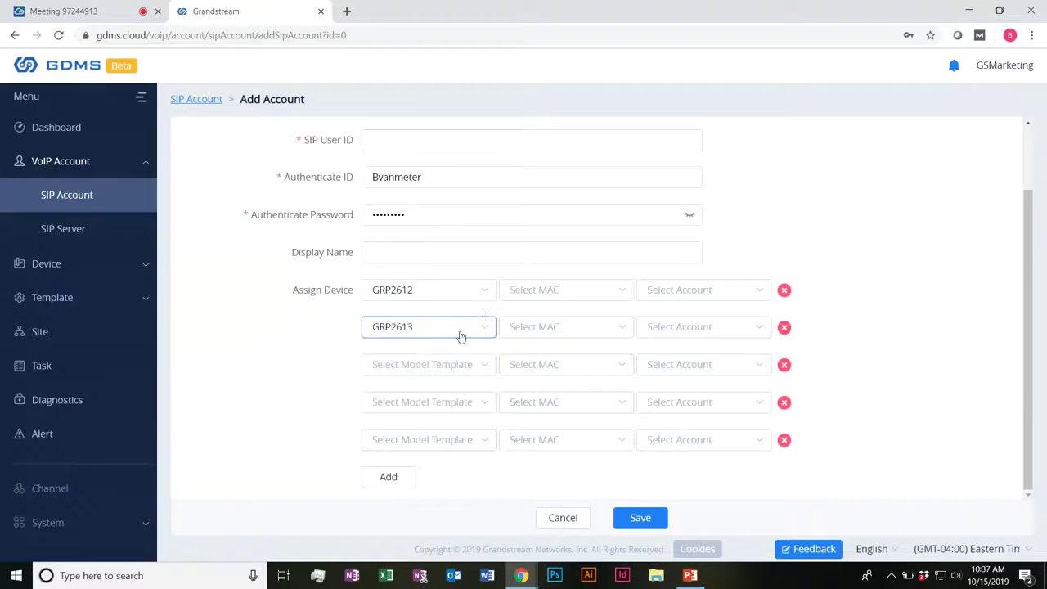
scroll(331, 368, "up", 2)
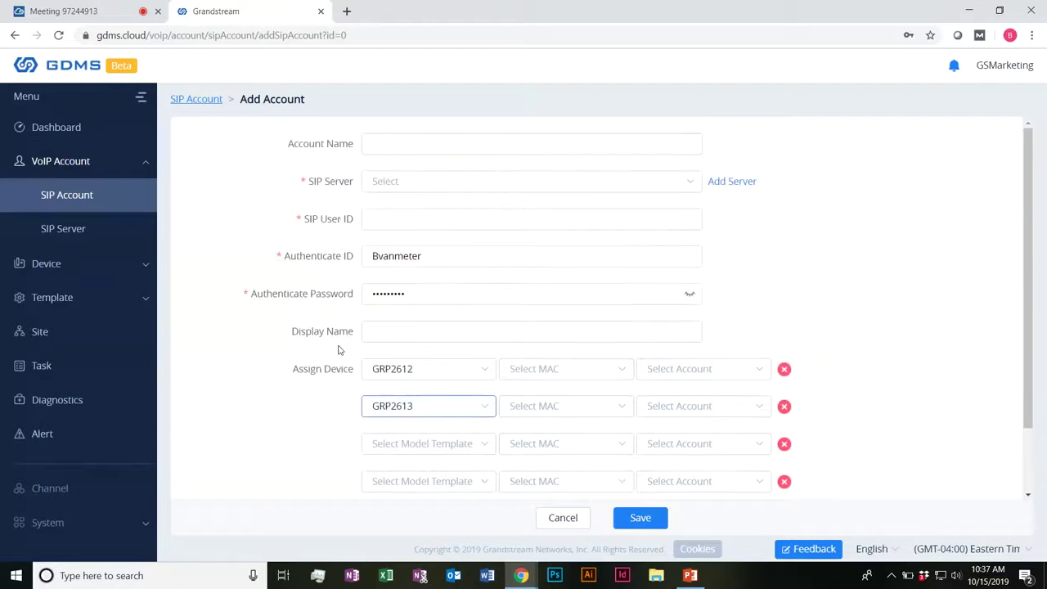
left_click(369, 357)
mouse_move(343, 372)
left_mouse_down()
mouse_move(291, 373)
mouse_move(353, 374)
left_mouse_up()
left_click(313, 373)
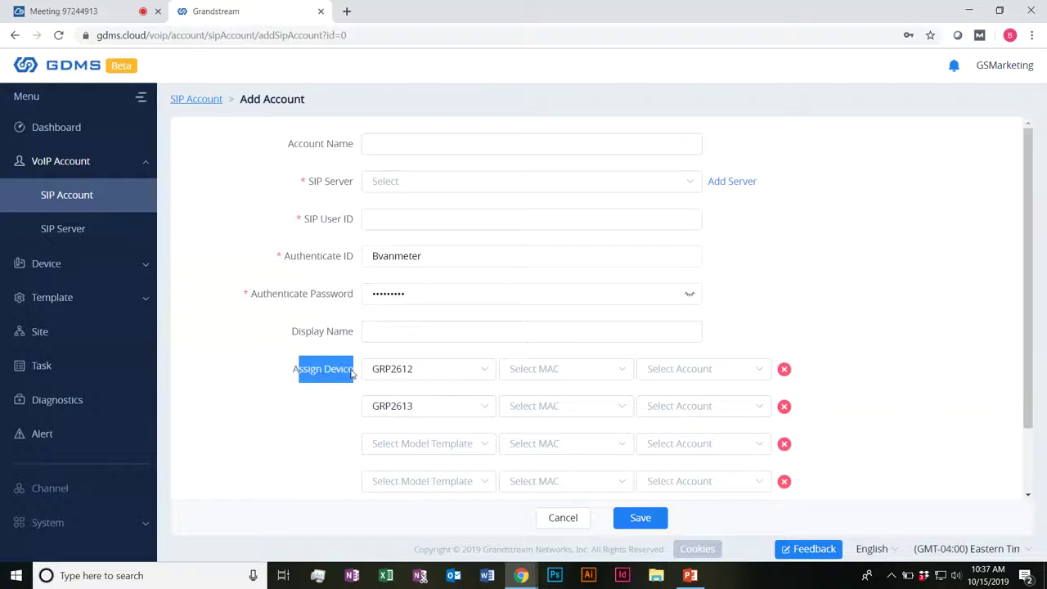
left_click(465, 374)
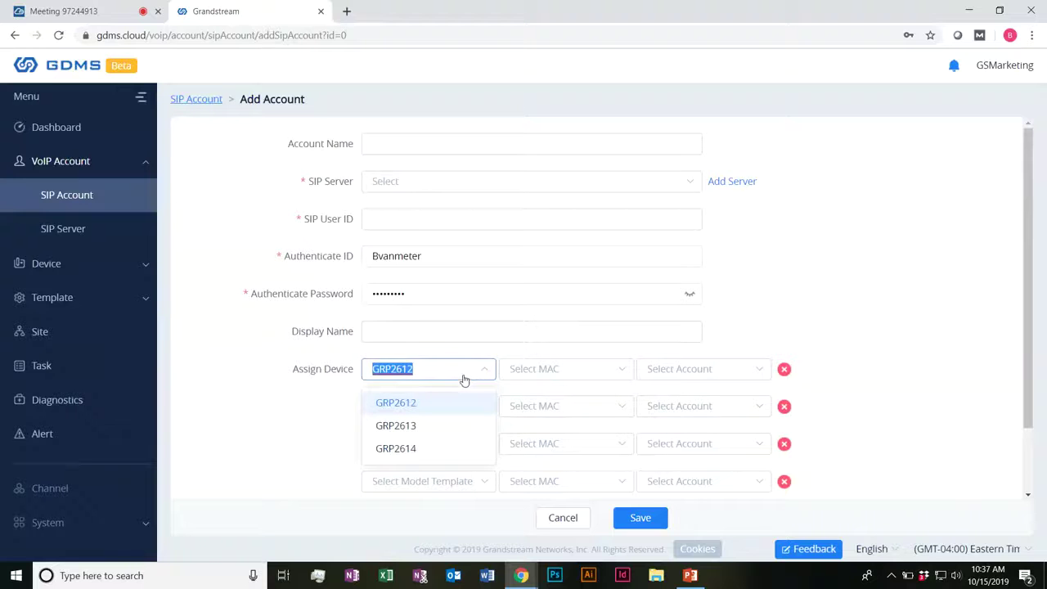
left_click(464, 378)
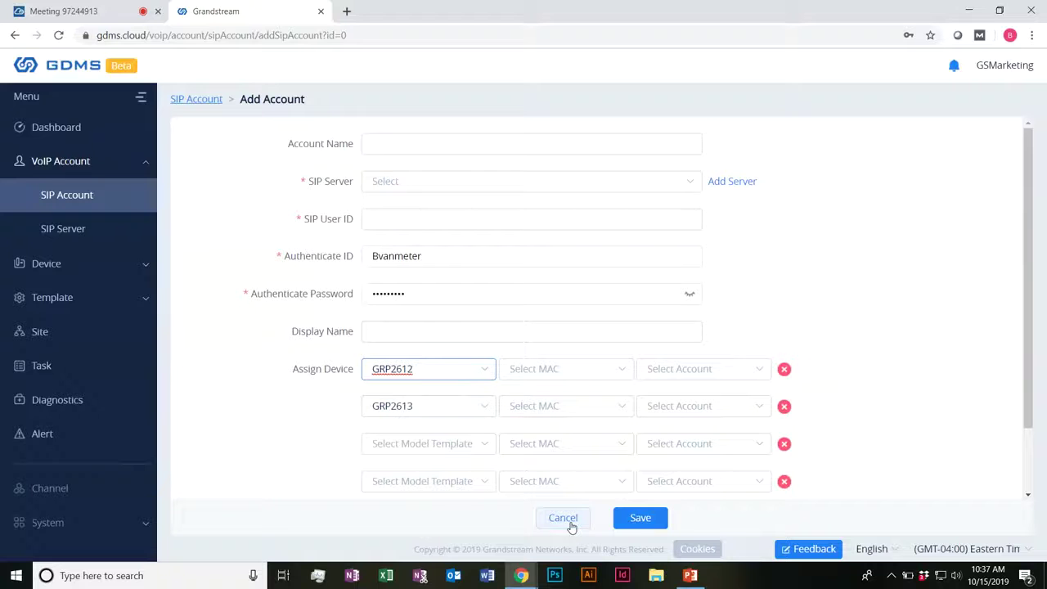
left_click(562, 518)
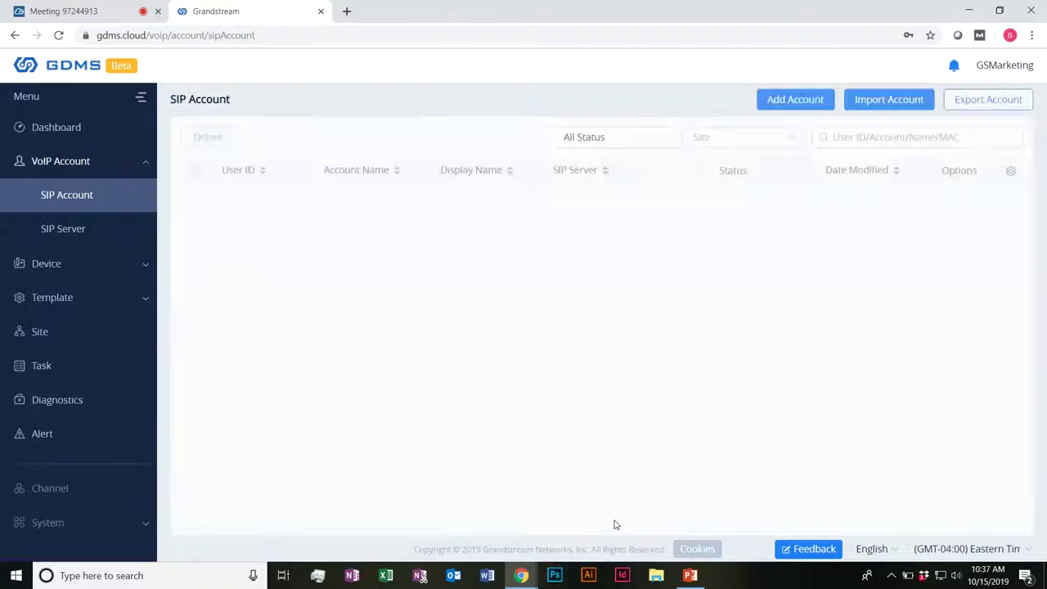
Step: Start a new task from the Task list and try the Run Device site, search and MAC-entry options
left_click(88, 369)
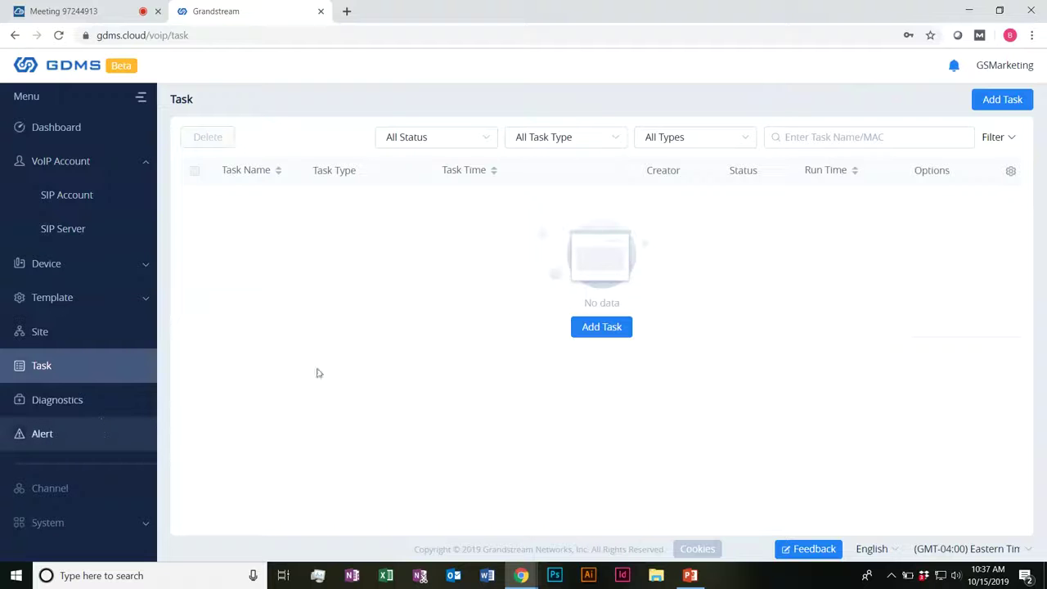
left_click(591, 327)
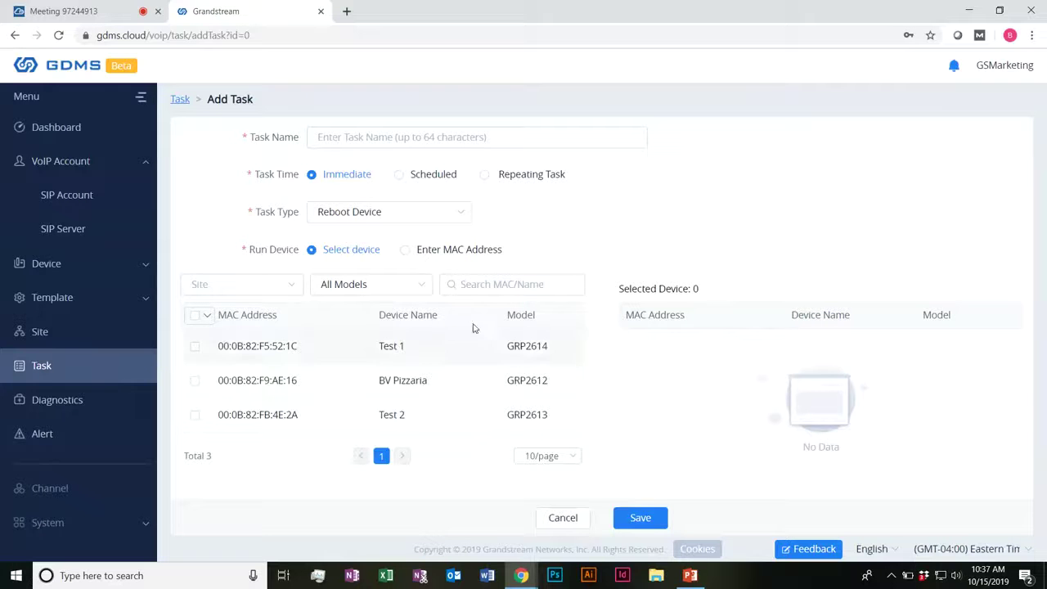
left_click(288, 291)
double_click(351, 284)
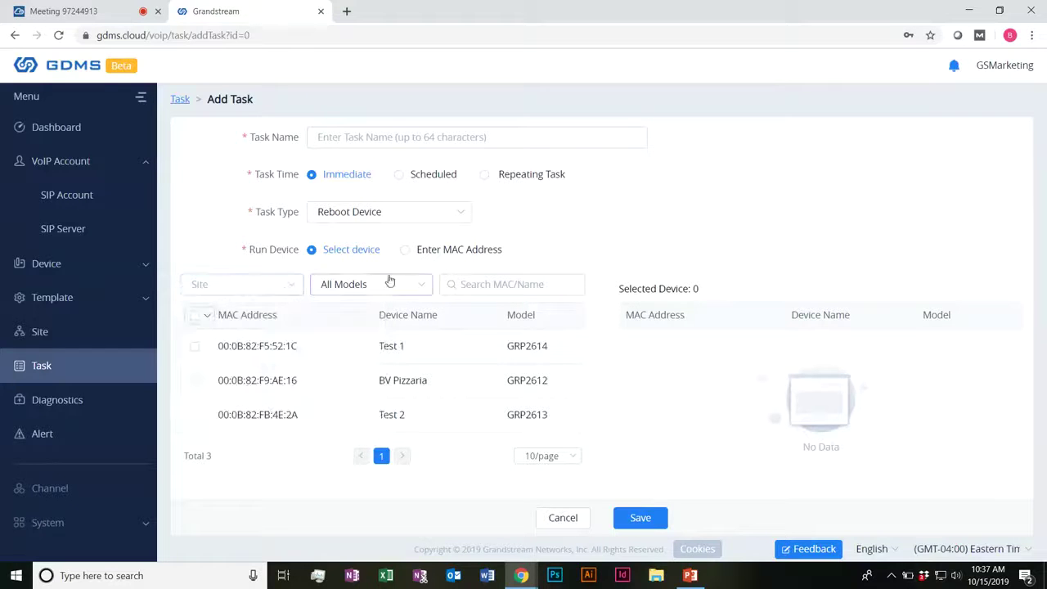
left_click(495, 280)
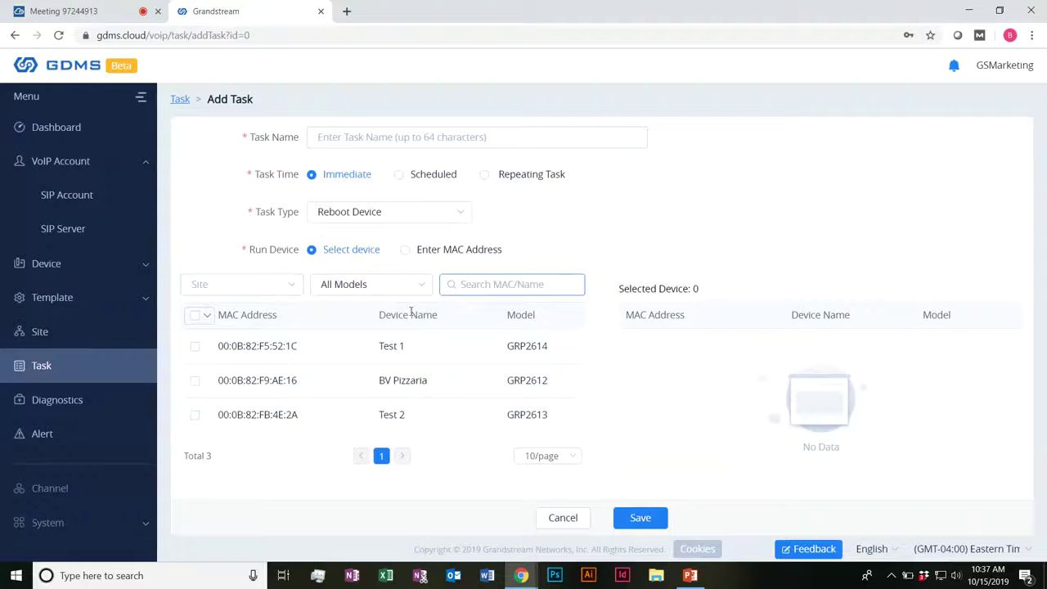
left_click(326, 250)
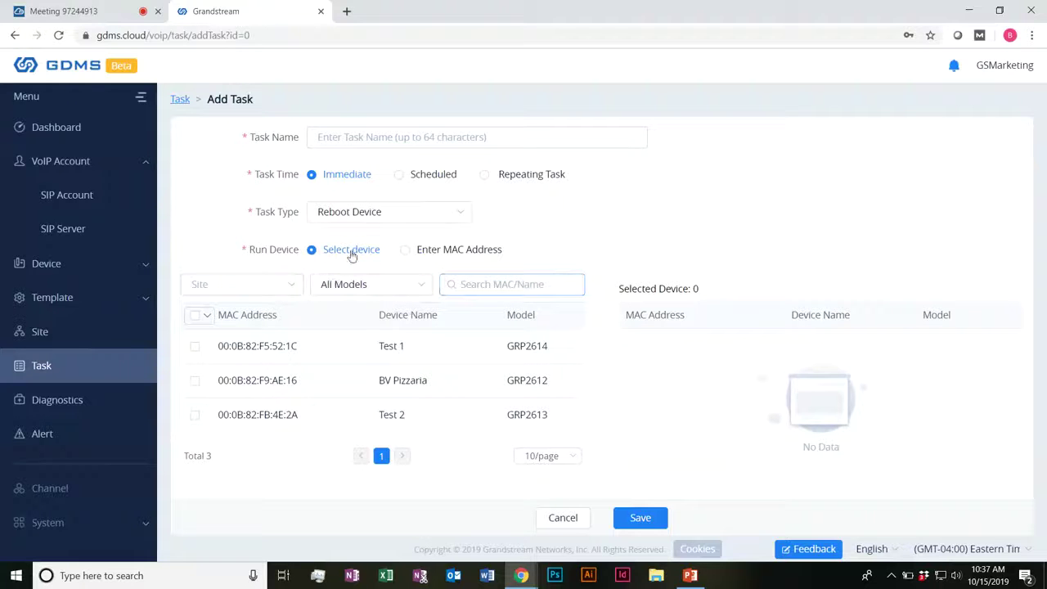
left_click(412, 251)
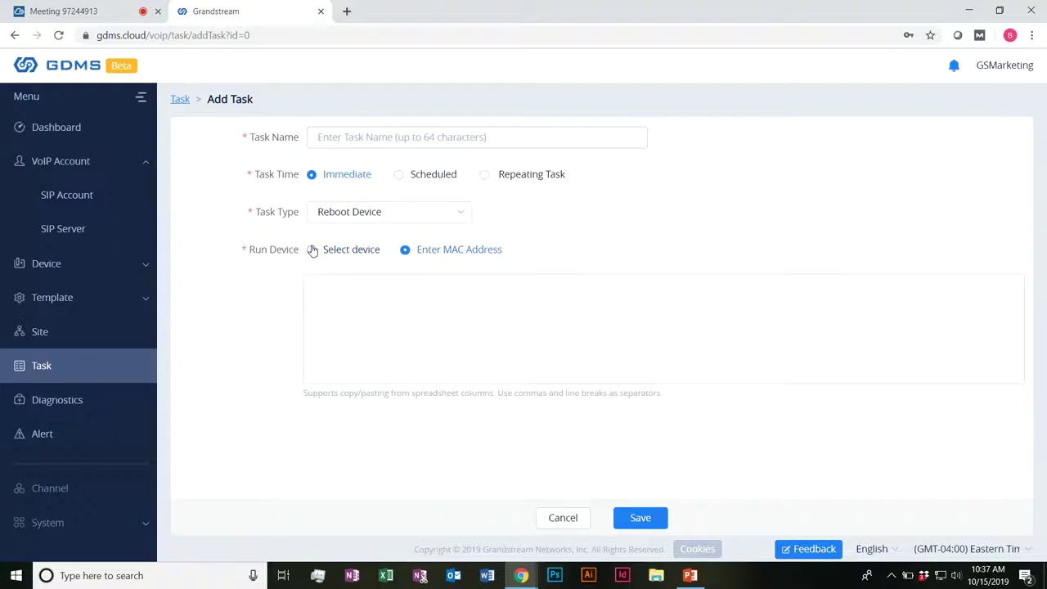
left_click(313, 250)
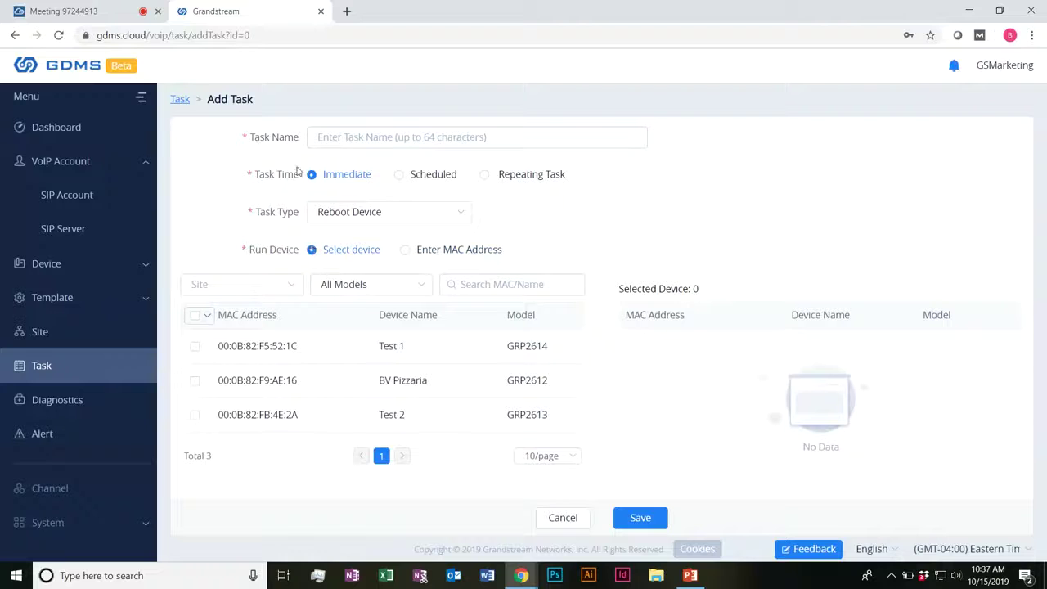
left_click(352, 136)
left_click_drag(270, 175, 337, 179)
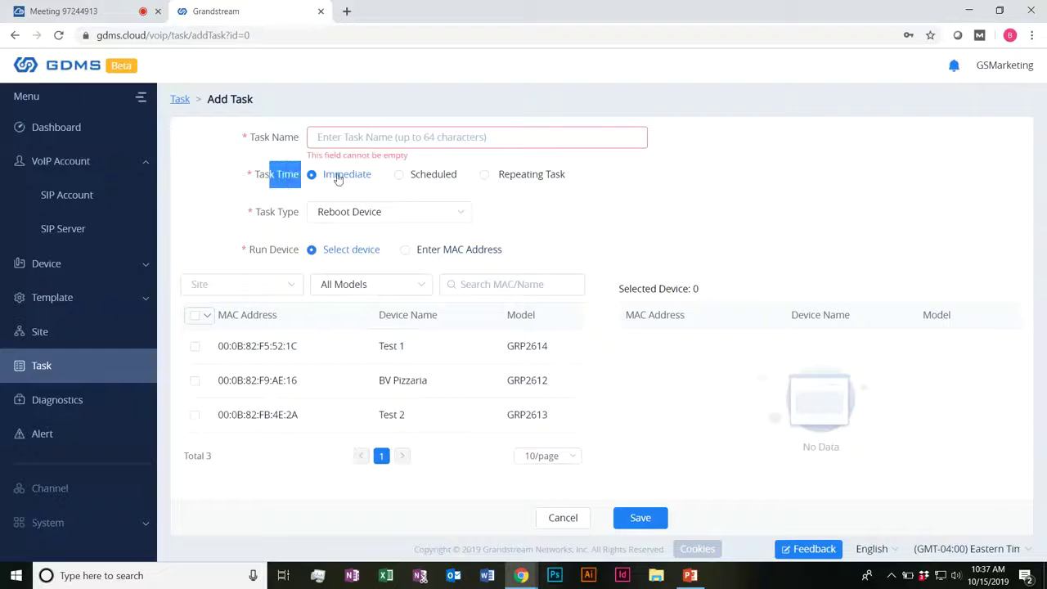
left_click(400, 175)
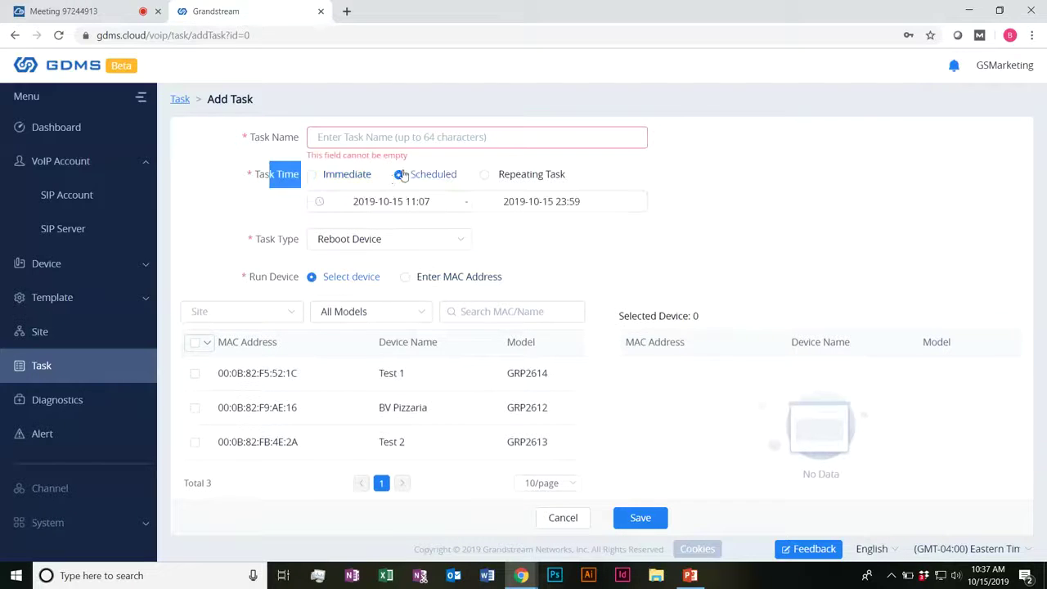
Step: Make the task a Repeating Task with Task Type Upgrade Firmware
left_click(485, 174)
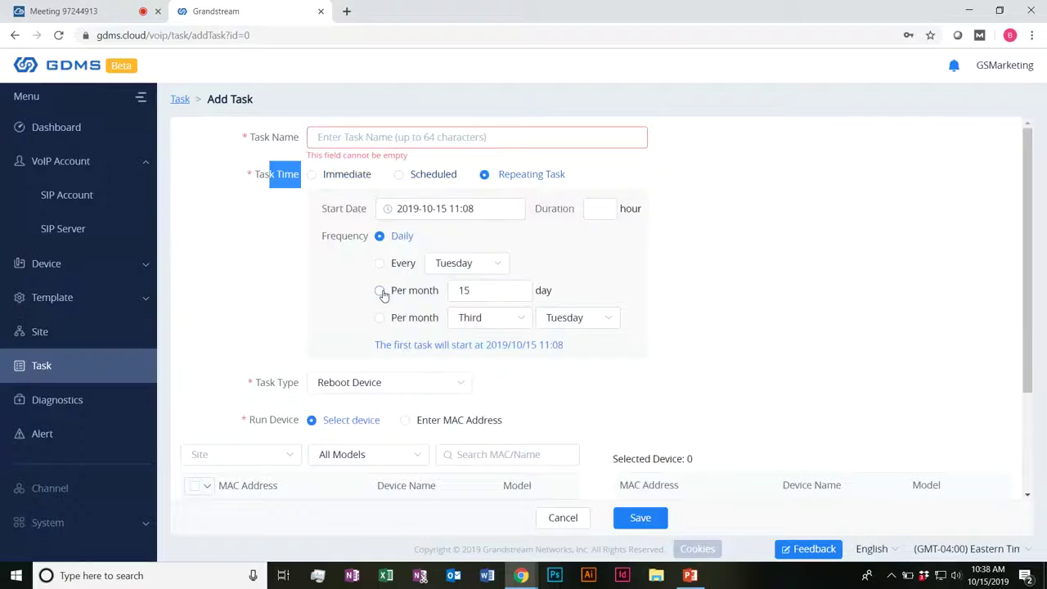
scroll(280, 311, "down", 2)
scroll(283, 306, "up", 1)
scroll(402, 316, "down", 1)
left_click(405, 316)
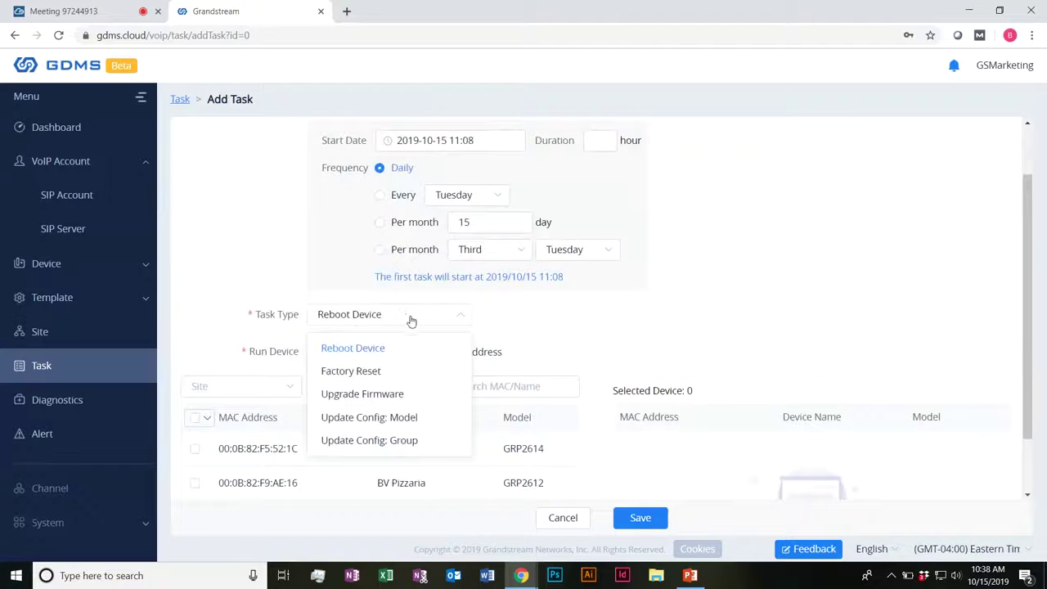
left_click(412, 398)
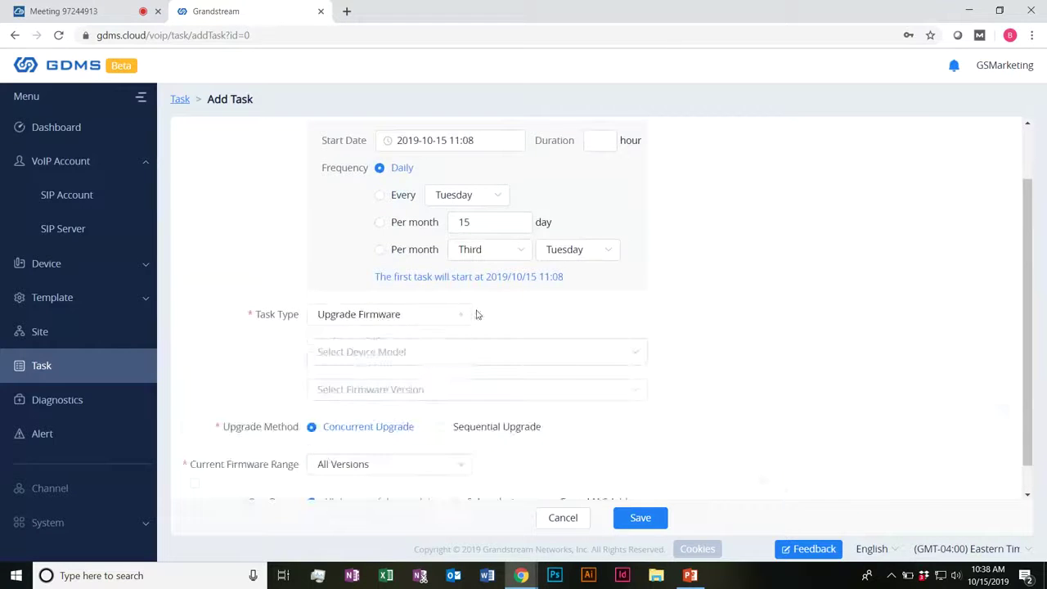
scroll(614, 427, "up", 2)
Step: Target device models GRP2614 and GRP2613, removing GRP2612
left_click(614, 423)
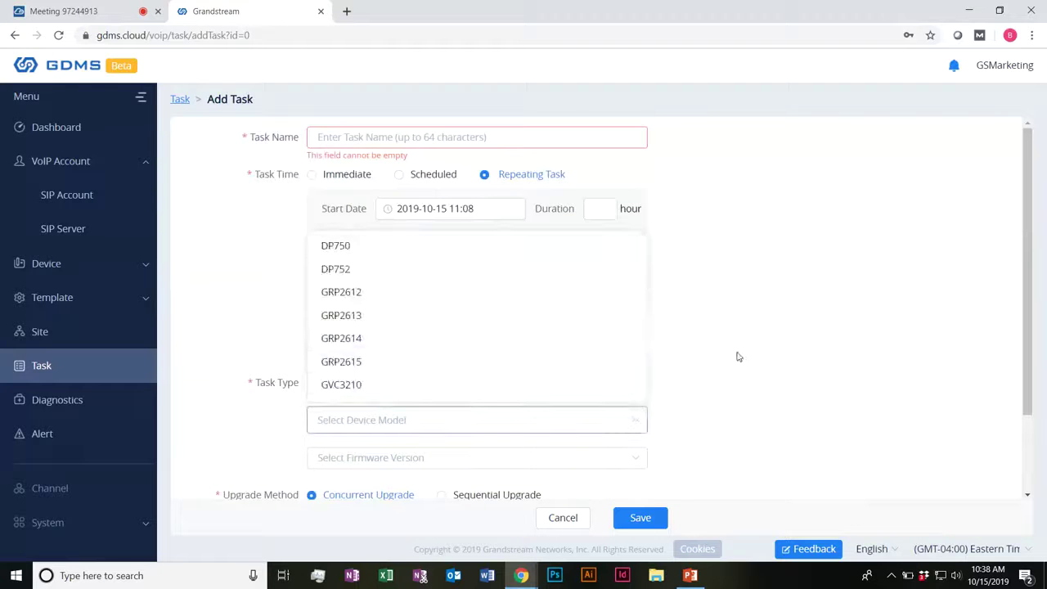
left_click(402, 318)
scroll(722, 343, "down", 2)
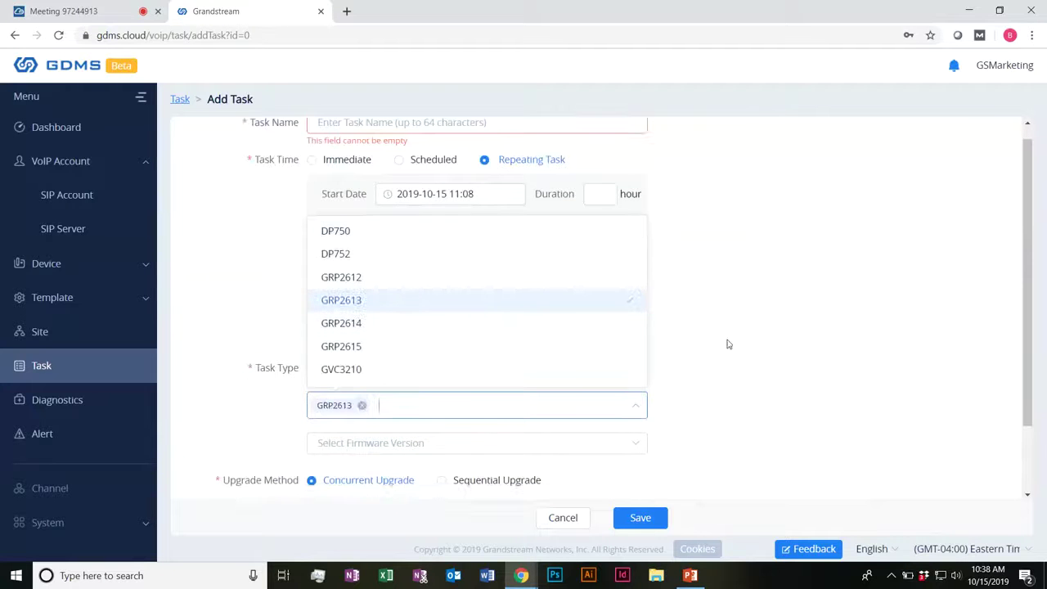
scroll(414, 451, "down", 1)
left_click(376, 400)
left_click(374, 420)
scroll(365, 450, "up", 2)
left_click(364, 454)
left_click(423, 351)
left_click(923, 276)
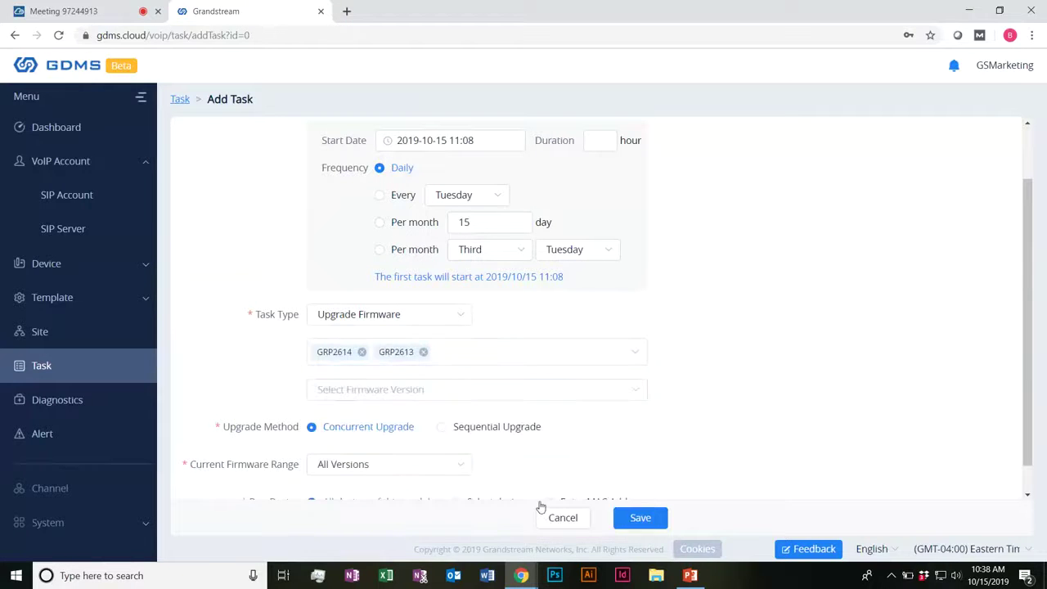
Step: Check the empty firmware version list and set the task to repeat per month on day 15
left_click(346, 394)
left_click(346, 393)
left_click(360, 393)
left_click(752, 357)
scroll(529, 396, "up", 1)
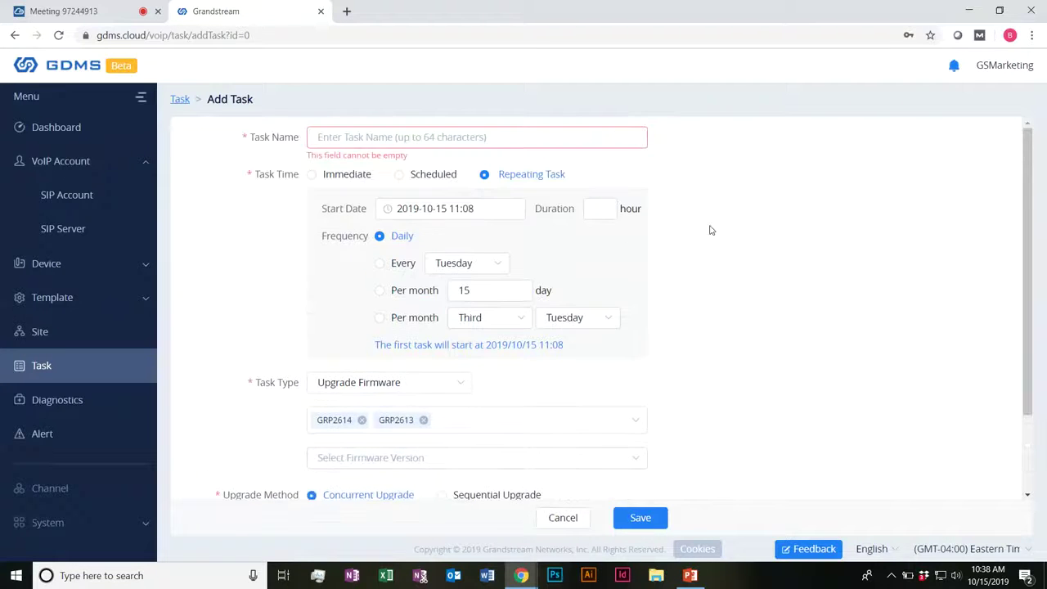
left_click(487, 264)
left_click(487, 262)
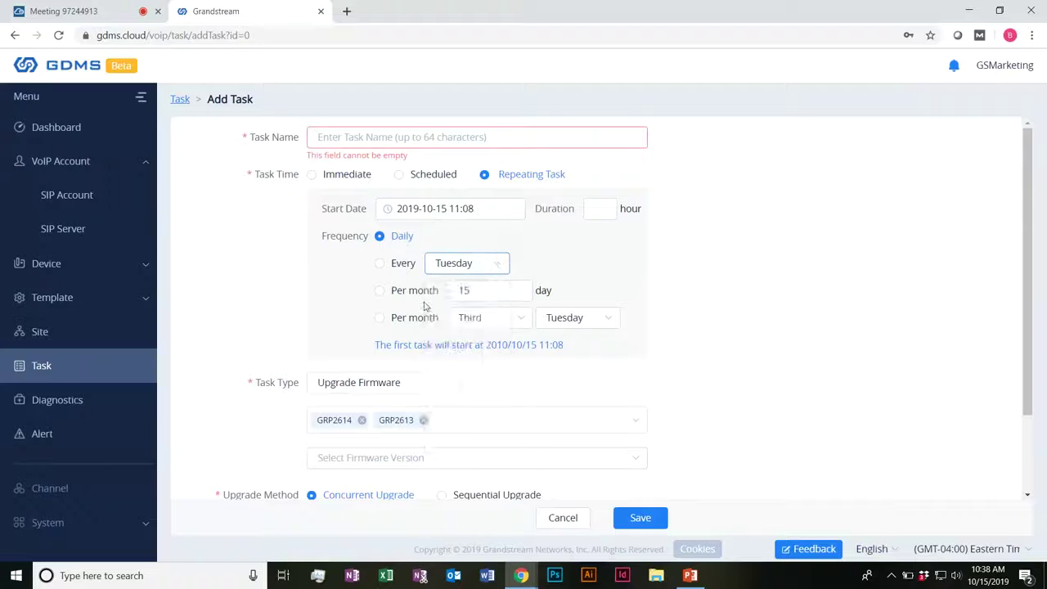
left_click(379, 290)
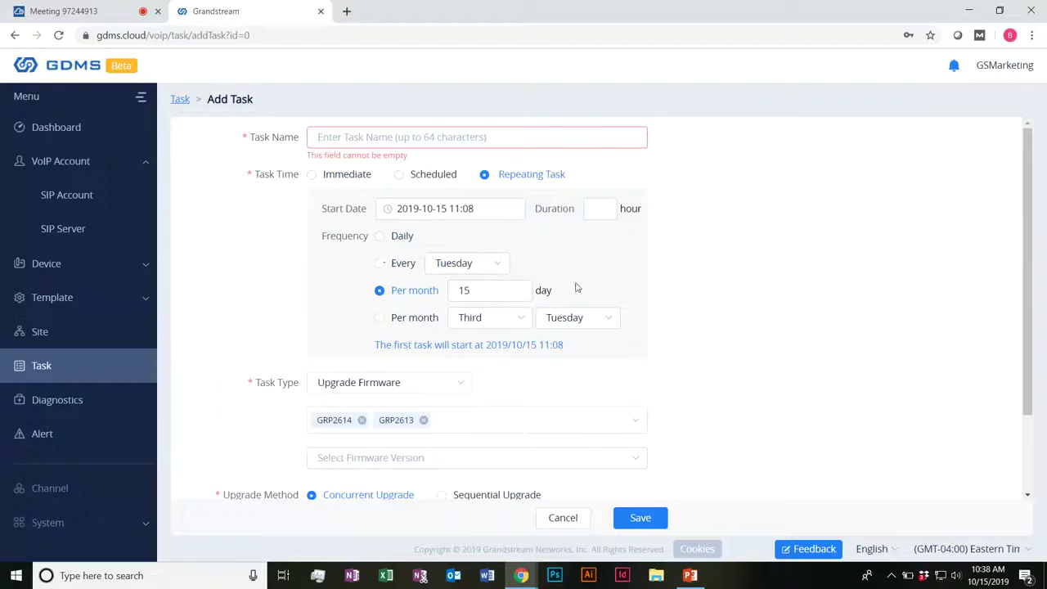
left_click(507, 290)
scroll(458, 292, "down", 2)
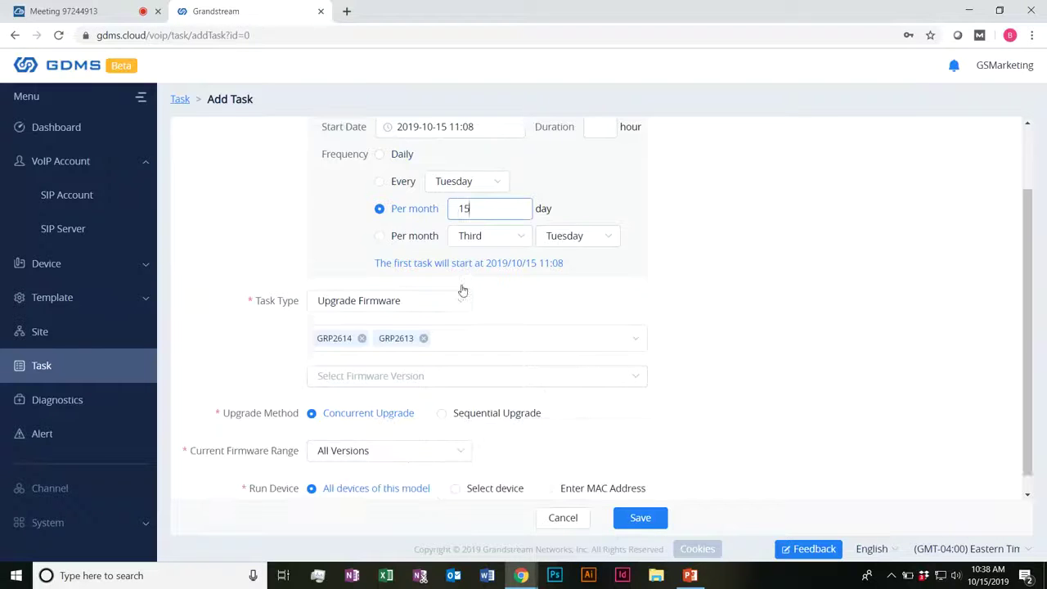
Step: Keep All Versions as the current firmware range and choose Sequential Upgrade
left_click(389, 434)
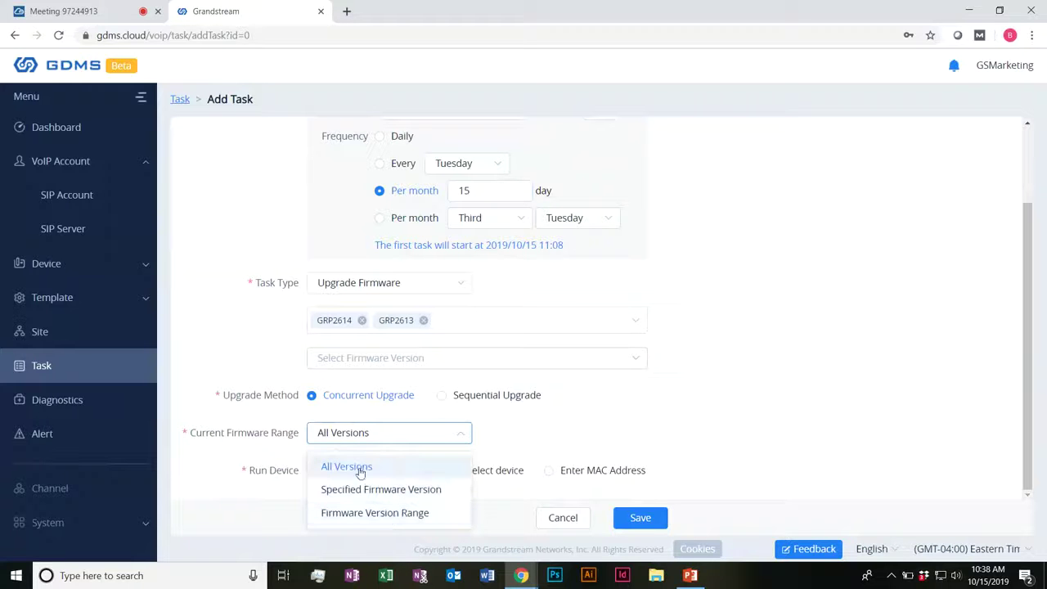
left_click(365, 432)
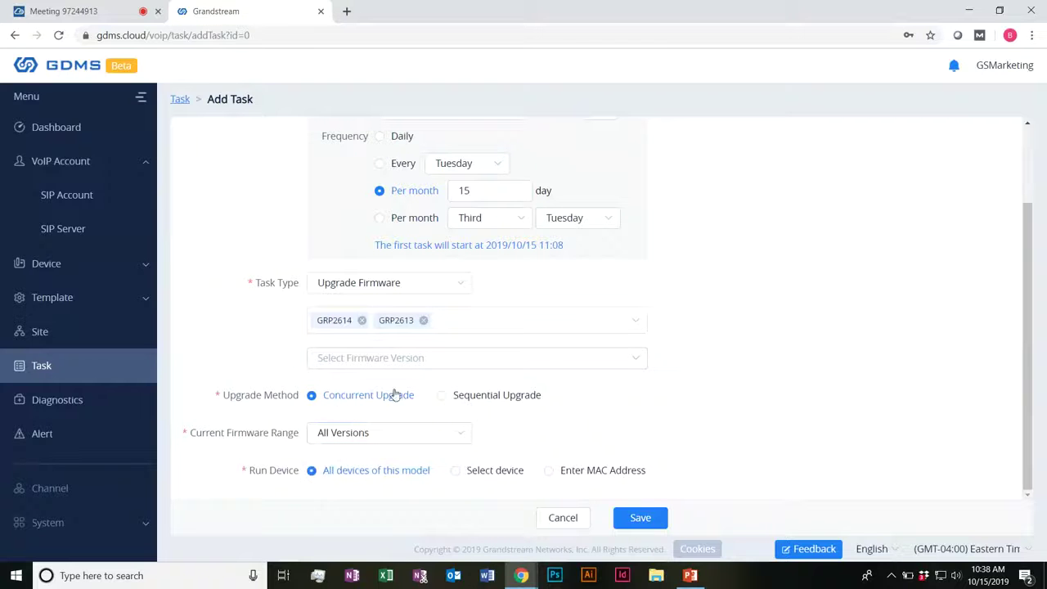
left_click(442, 396)
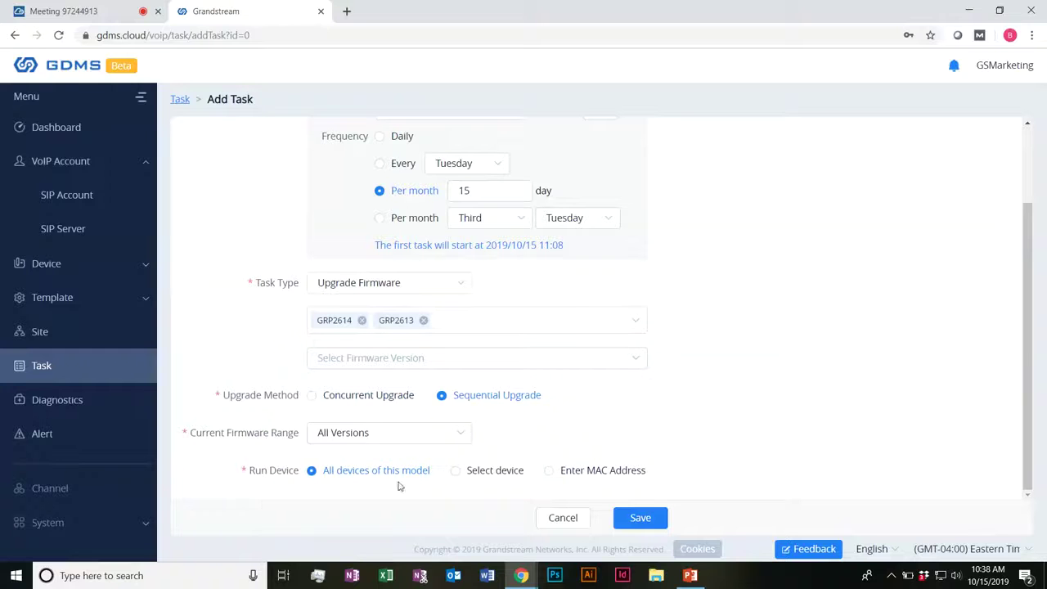
Step: Set Run Device to Select device, cancel the draft, and start a fresh Add Task form
left_click(454, 472)
scroll(319, 452, "down", 3)
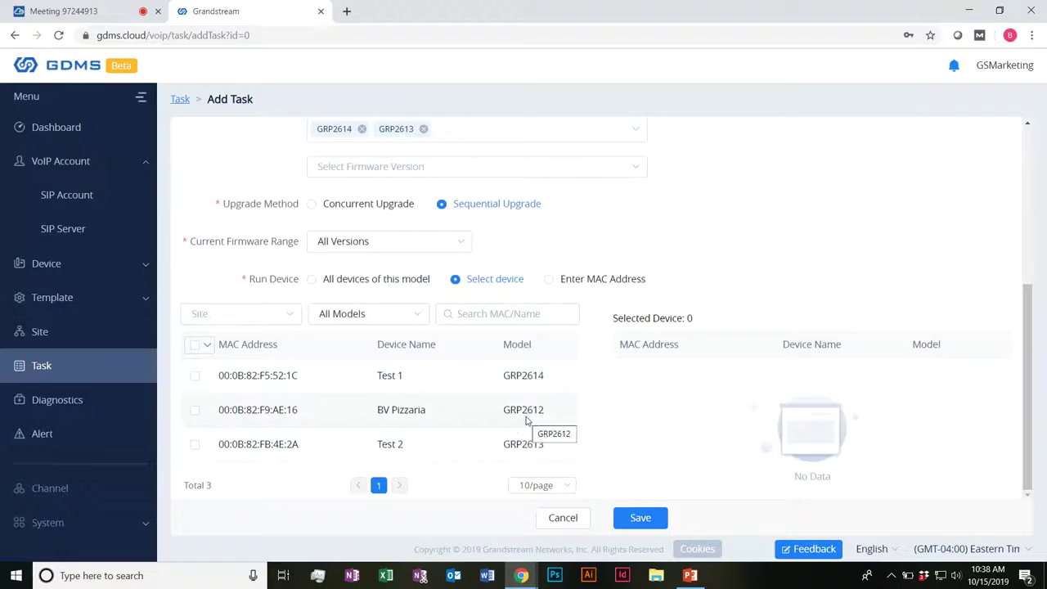
scroll(390, 327, "up", 4)
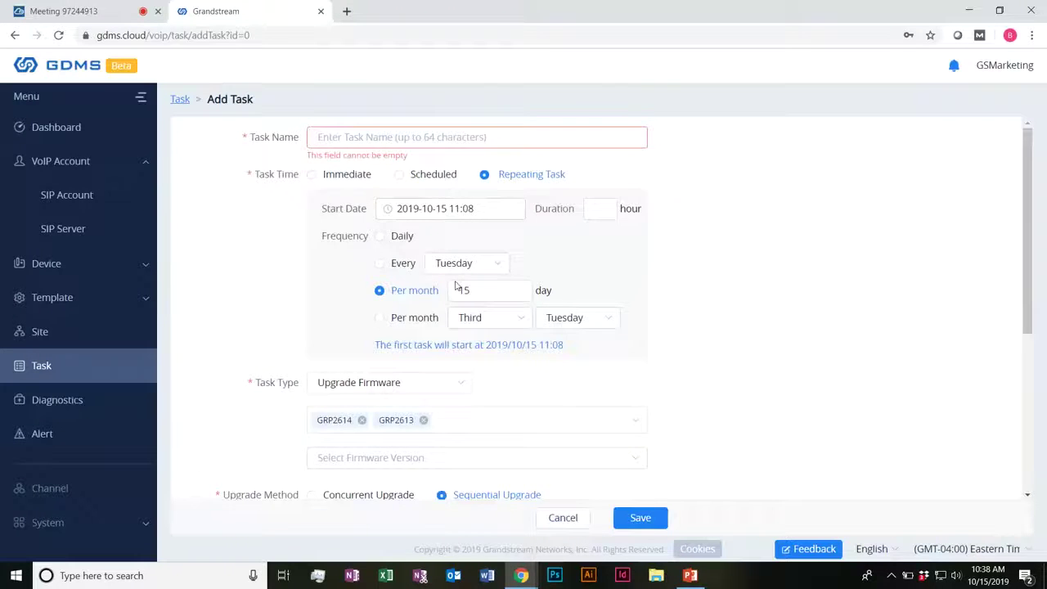
scroll(463, 283, "down", 3)
left_click(563, 517)
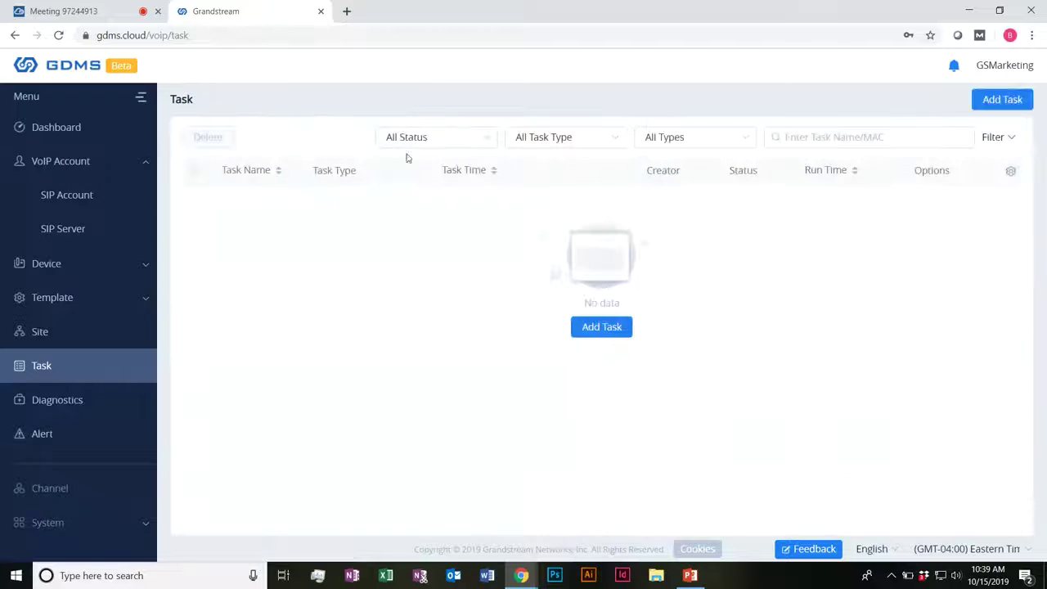
left_click(1004, 104)
Step: Keep Reboot Device as the new task's type, leave it unsaved and go to Diagnostics
left_click(439, 209)
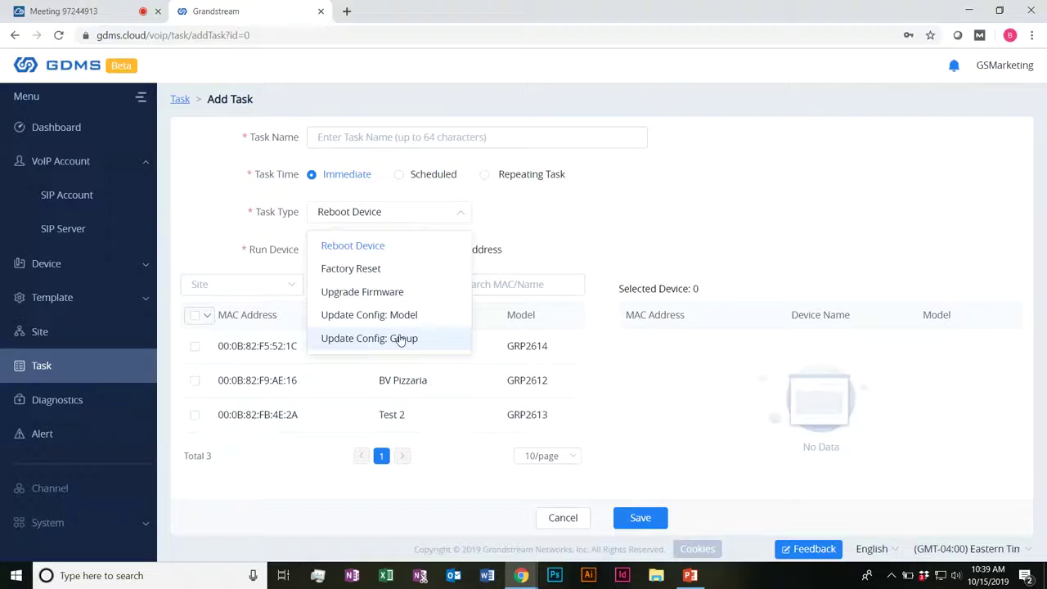
left_click(648, 227)
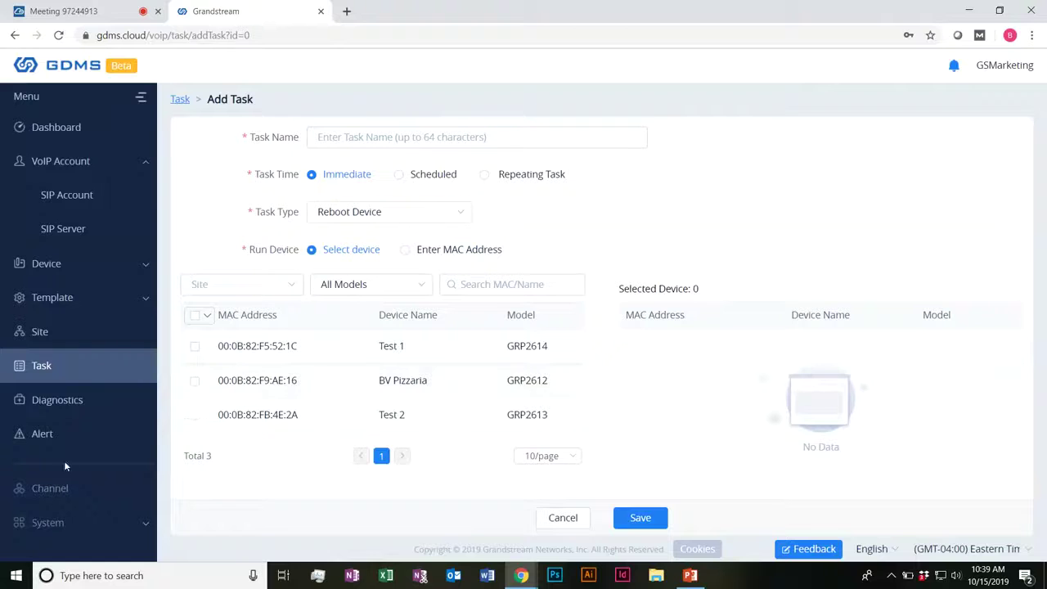
left_click(64, 401)
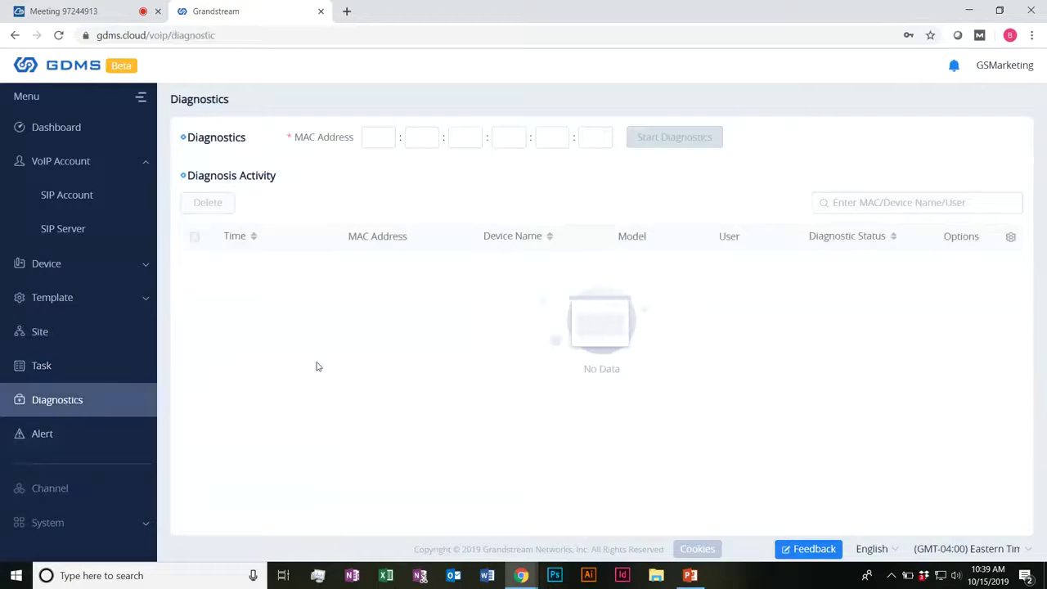
Step: Start diagnostics on MAC 00:0B:82:F9:AE:16 with the Ping operation, then return to Diagnosis Activity
left_click(375, 144)
type("00:0B:82:F9:AE:16")
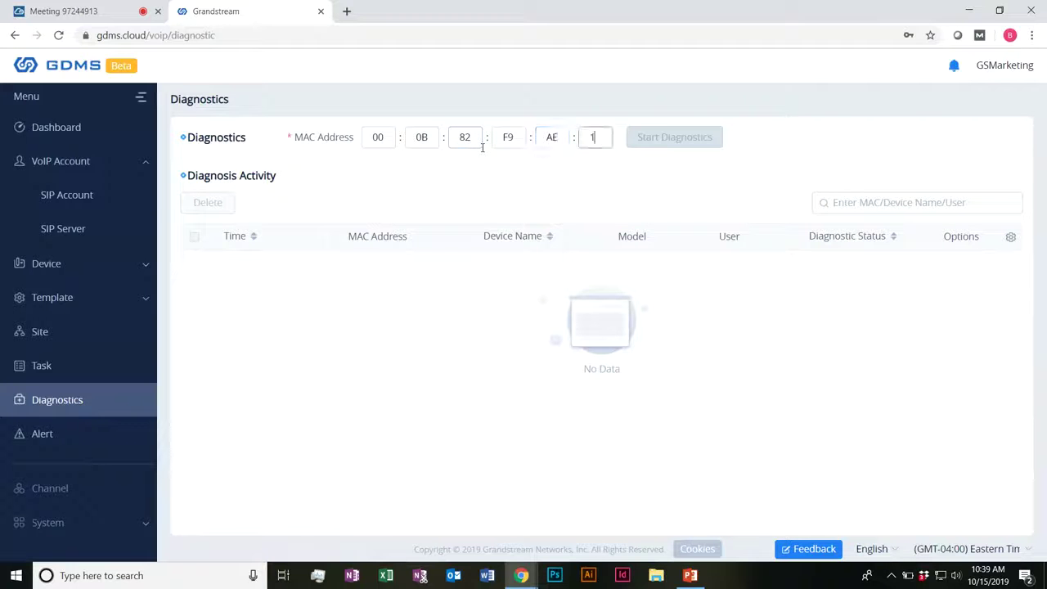
left_click(683, 137)
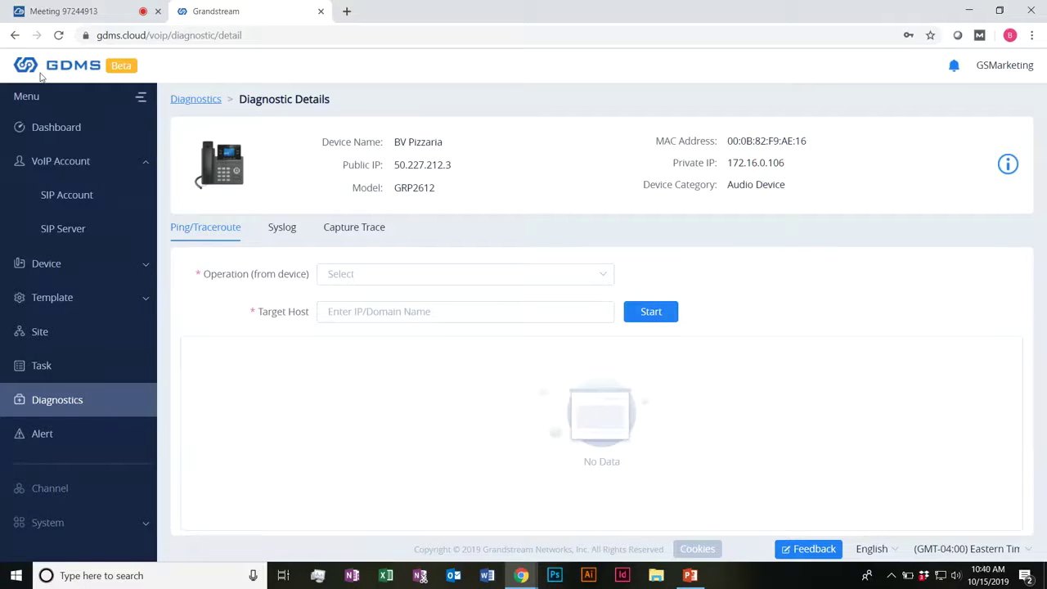
left_click(386, 273)
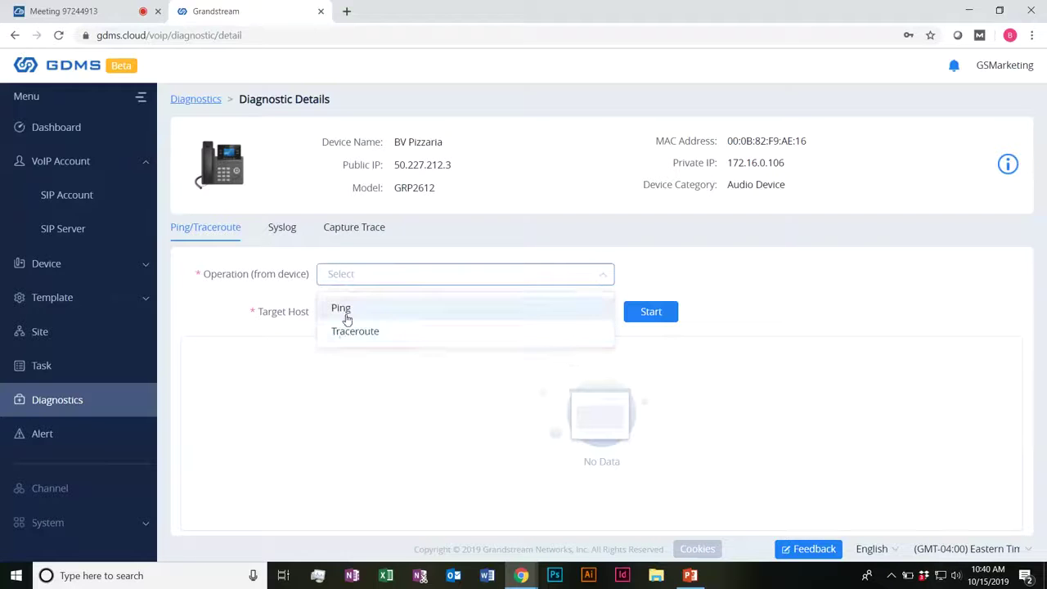
left_click(391, 352)
left_click(398, 308)
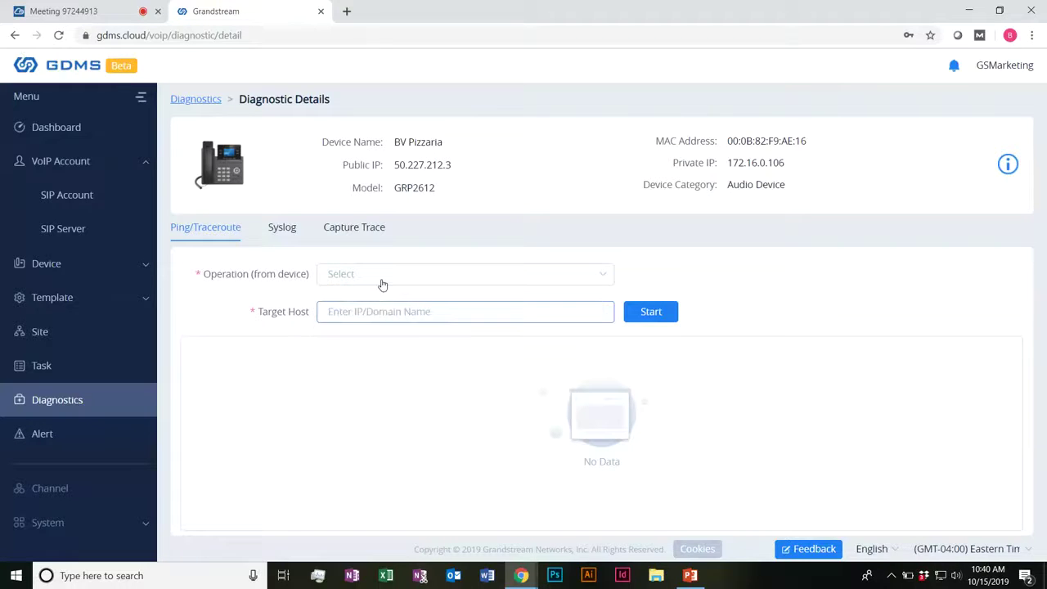
left_click(382, 283)
left_click(368, 309)
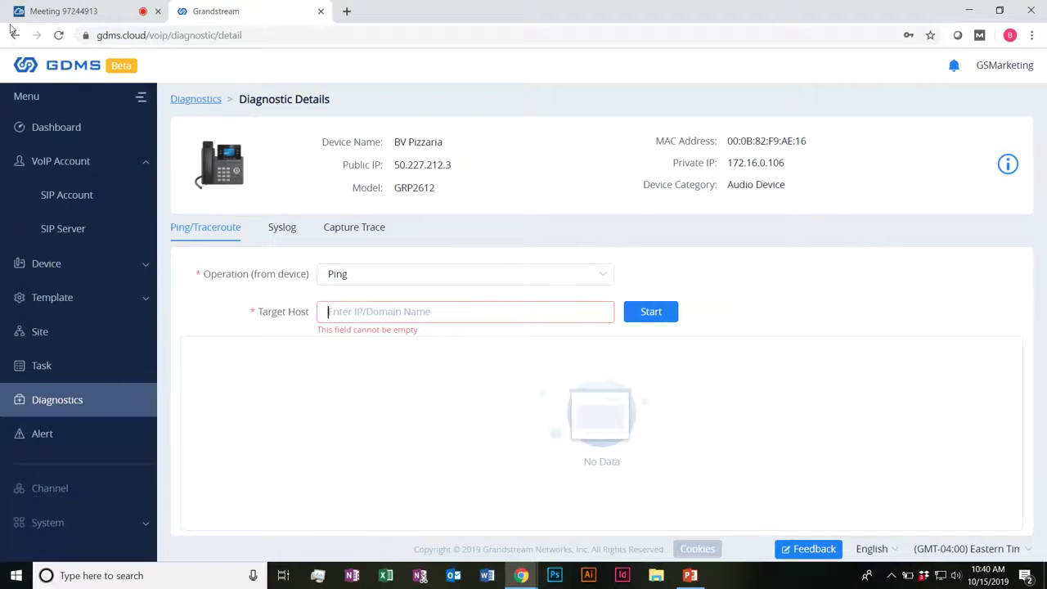
left_click(14, 34)
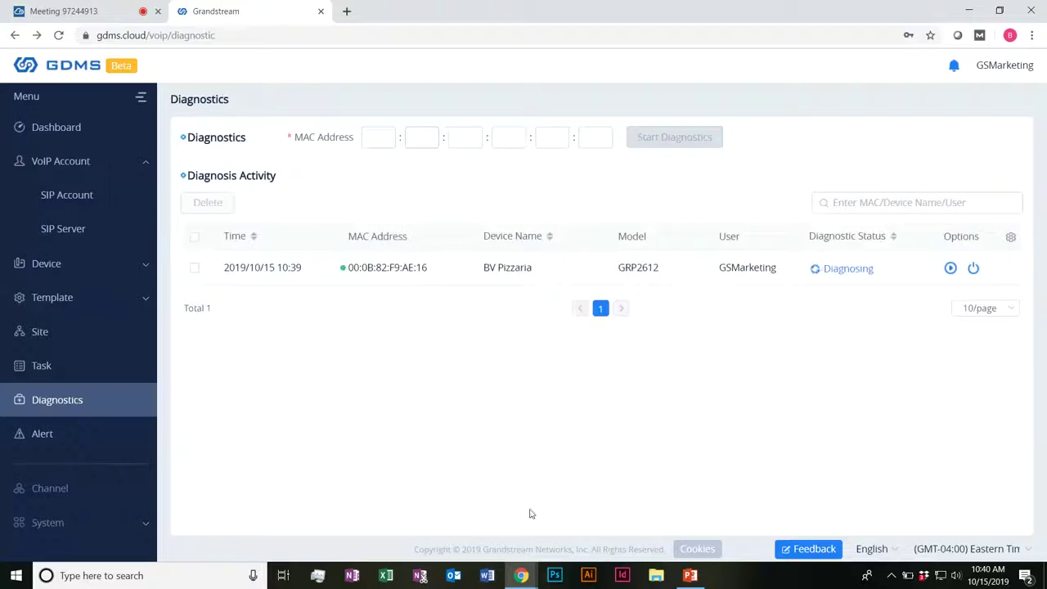
Step: Open the Test 1 reboot alert's details, run Diagnostics on that GRP2614, then return to Alert
left_click(49, 438)
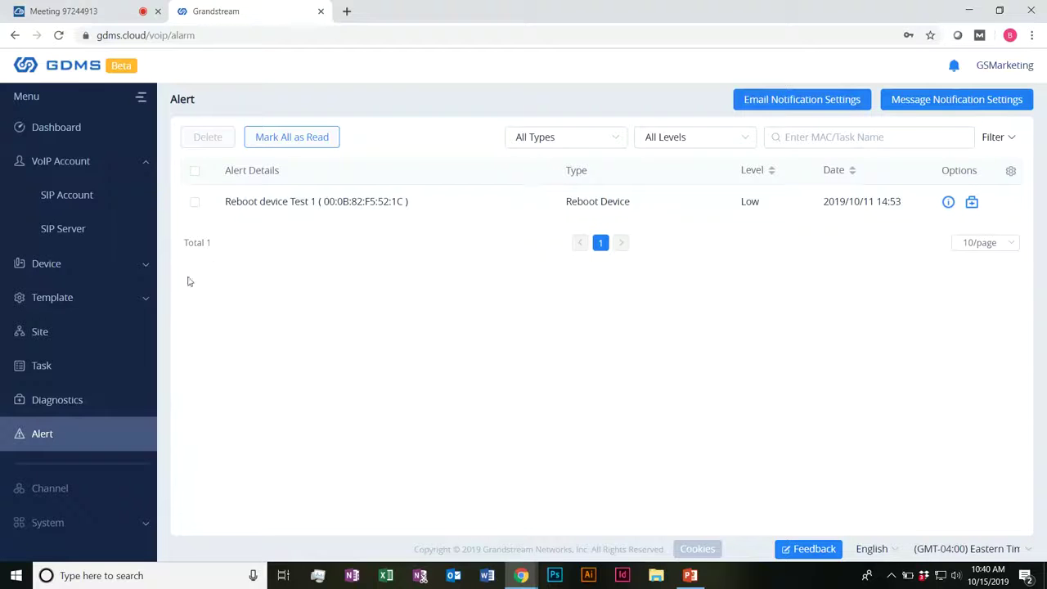
left_click_drag(248, 203, 903, 202)
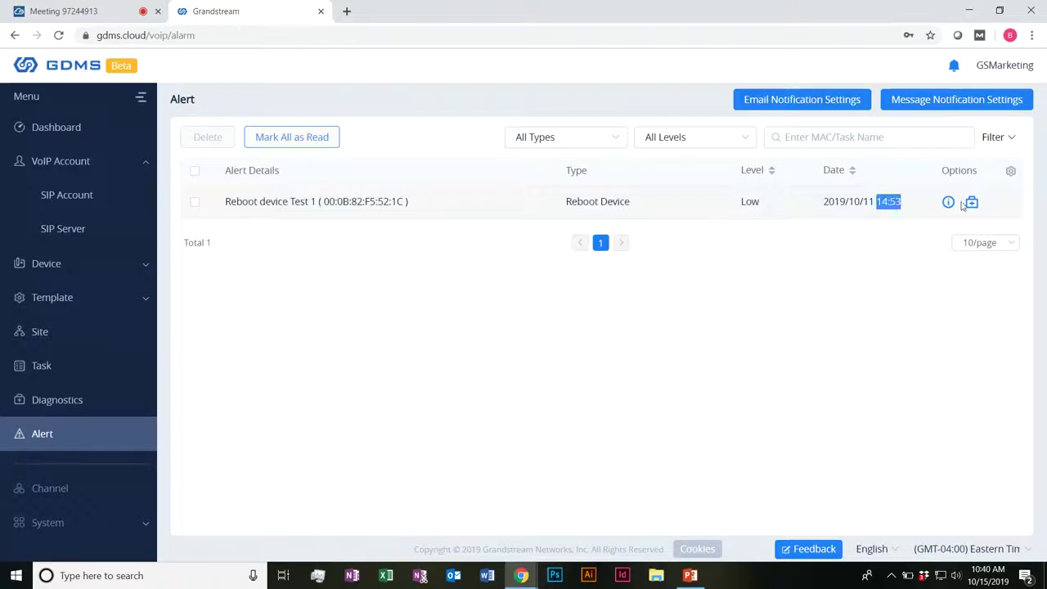
left_click(949, 204)
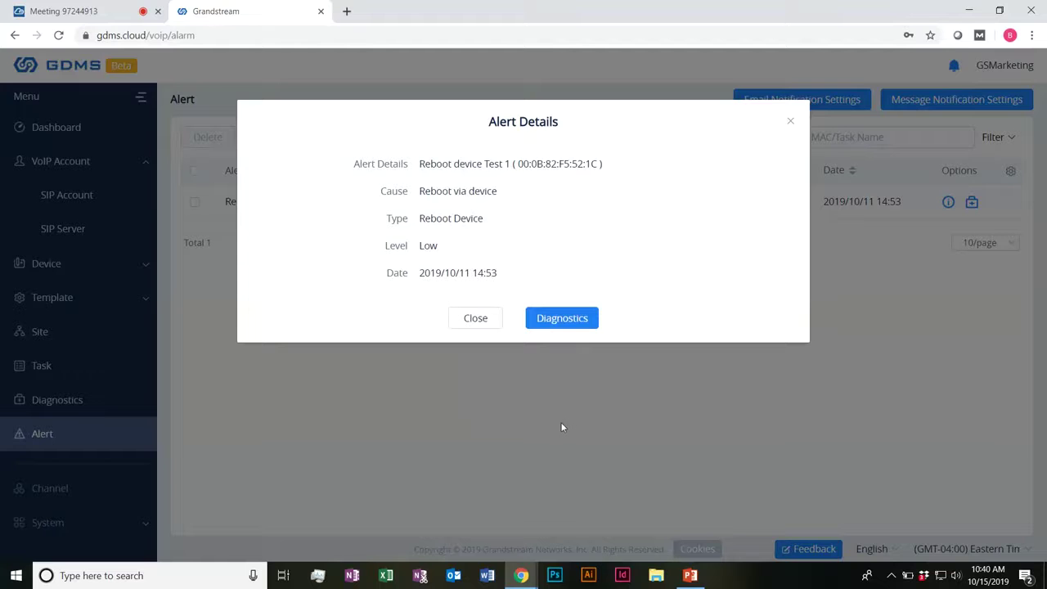
left_click(561, 317)
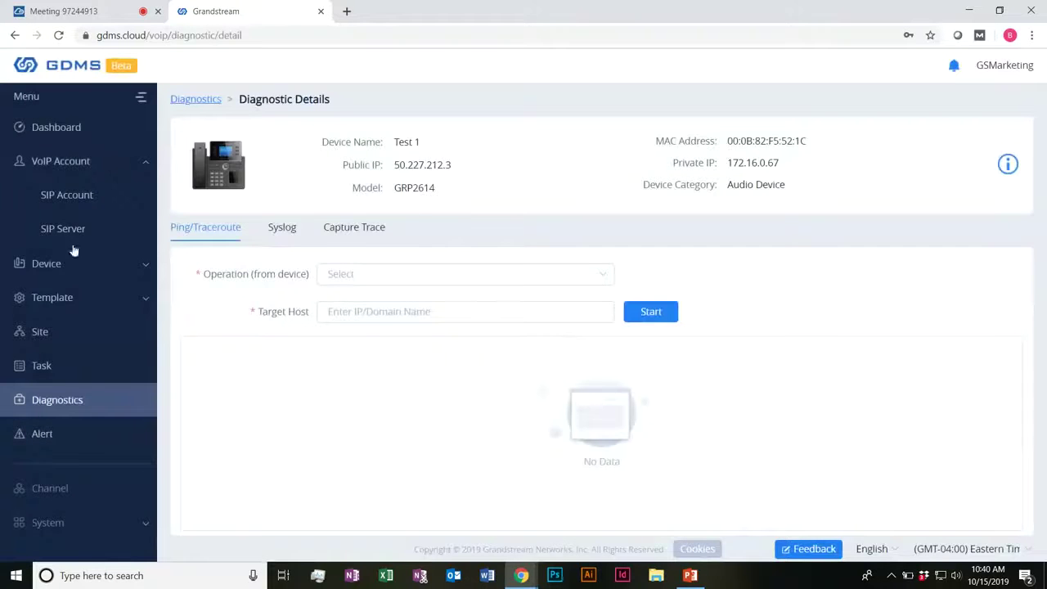
left_click(64, 438)
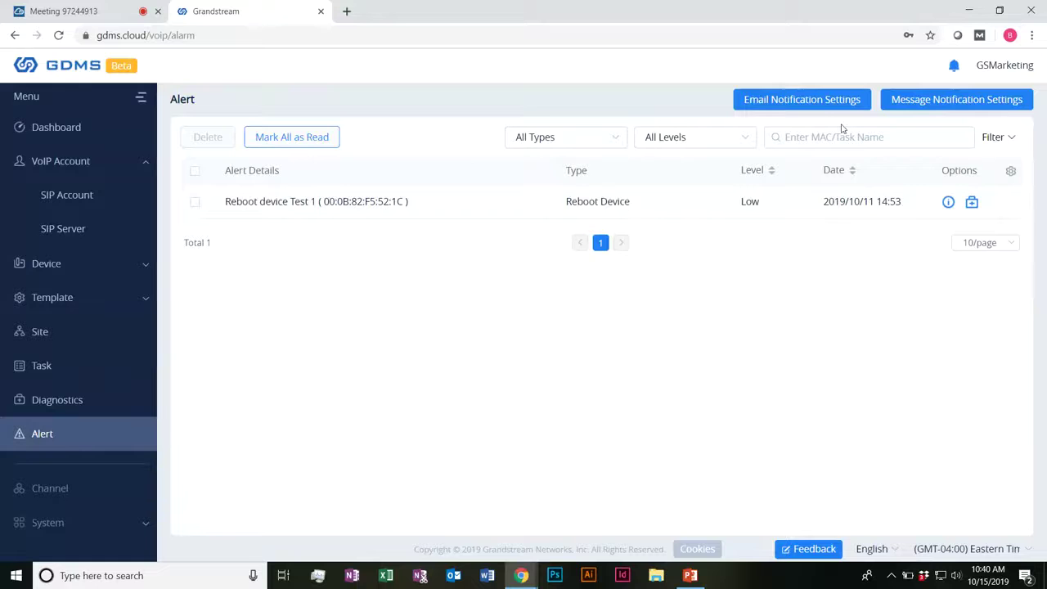
Step: Add Reboot Device to the email notification alert types, keep the subscriber, and save
left_click(821, 103)
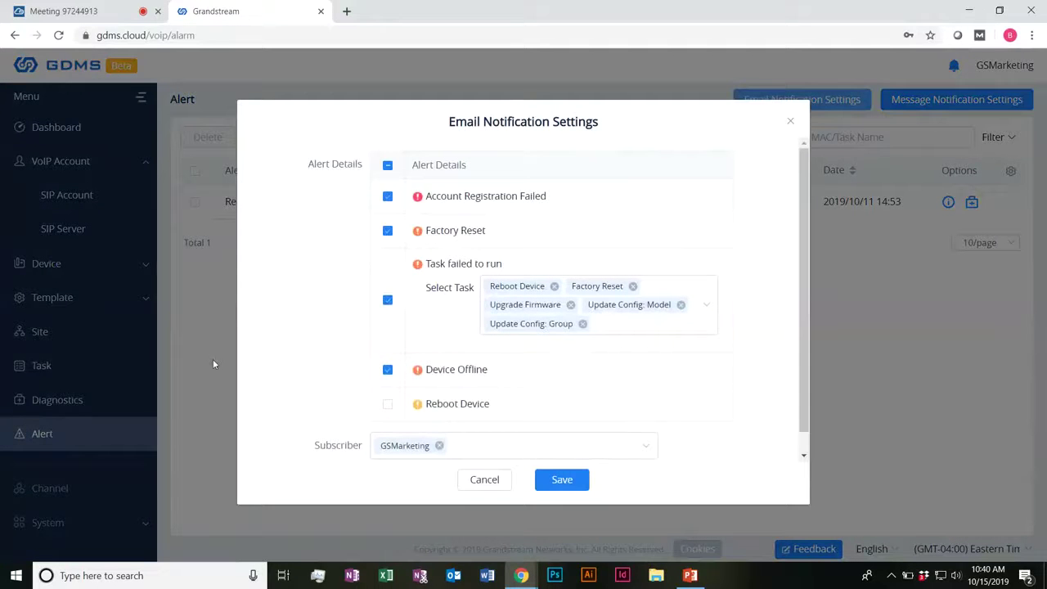
left_click_drag(450, 194, 535, 195)
left_click_drag(431, 230, 476, 292)
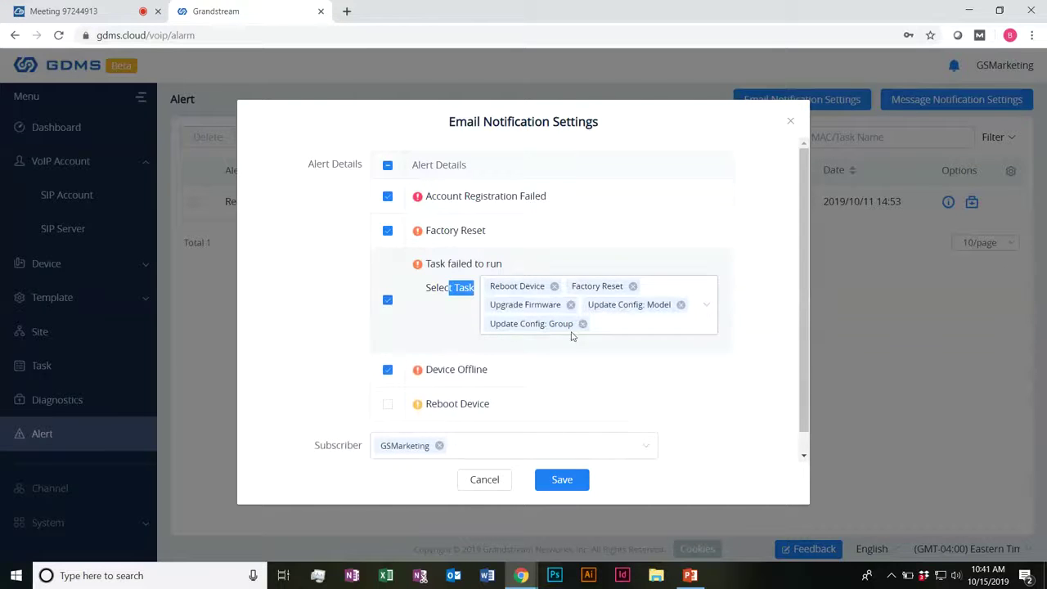
left_click_drag(426, 369, 488, 370)
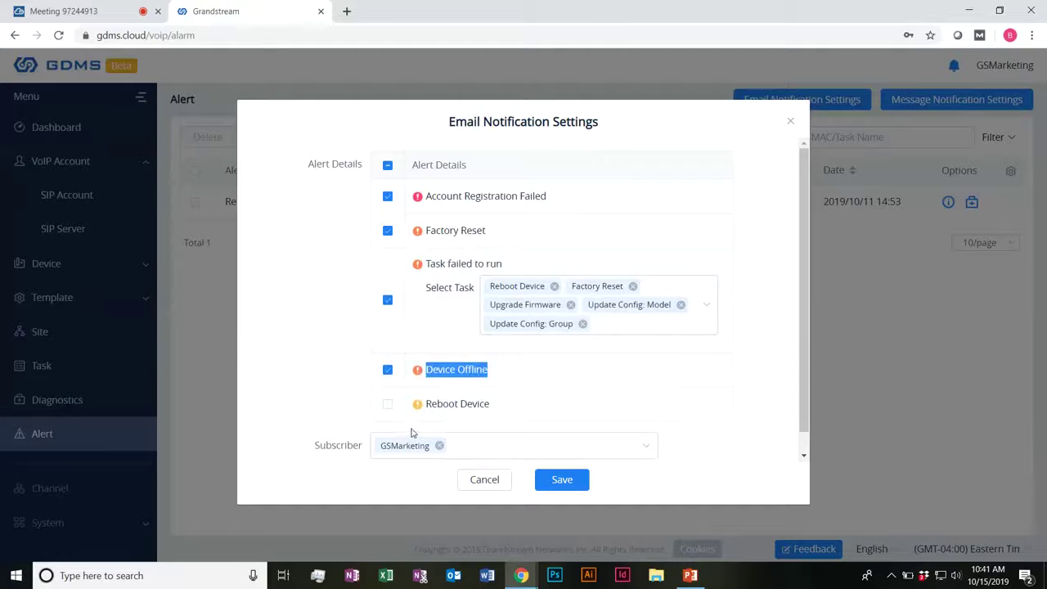
left_click(388, 404)
scroll(513, 367, "down", 1)
left_click(536, 427)
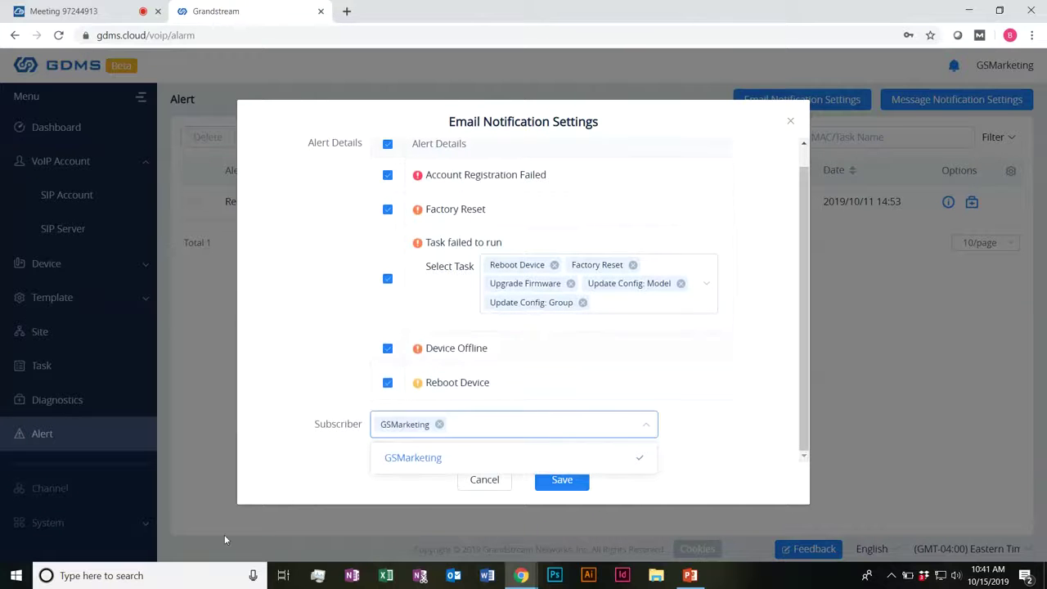
left_click(420, 465)
left_click(399, 463)
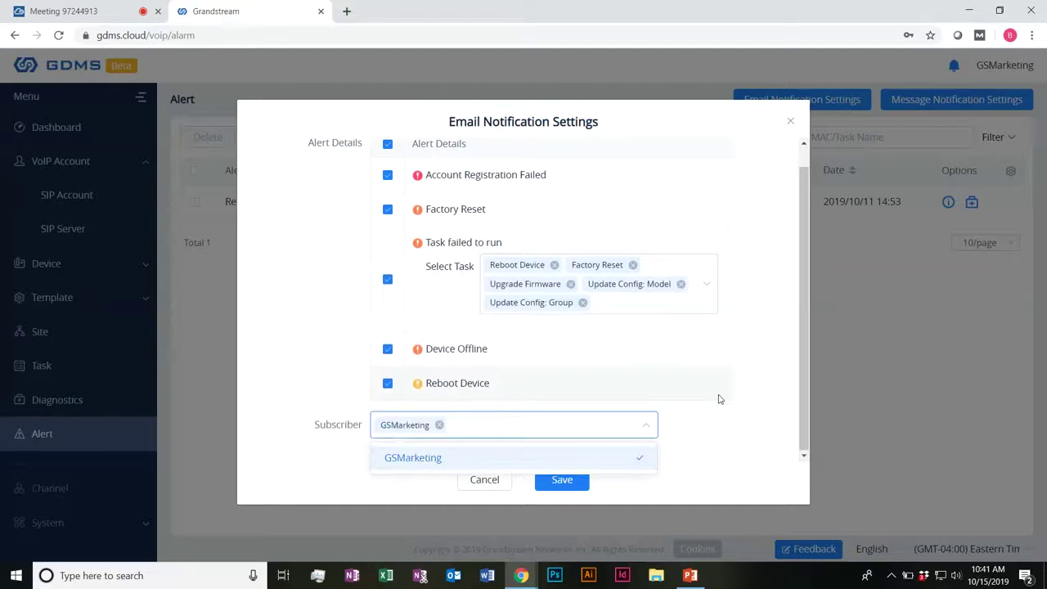
left_click(503, 495)
left_click(561, 480)
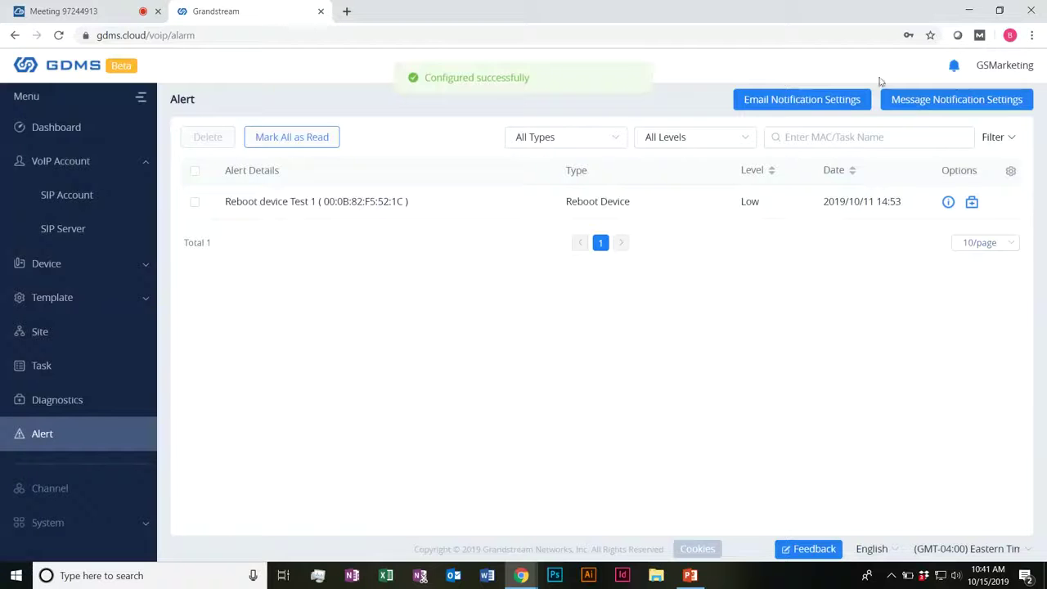
Step: Save message notification settings with all alert types, then reopen and cancel them unchanged
left_click(945, 100)
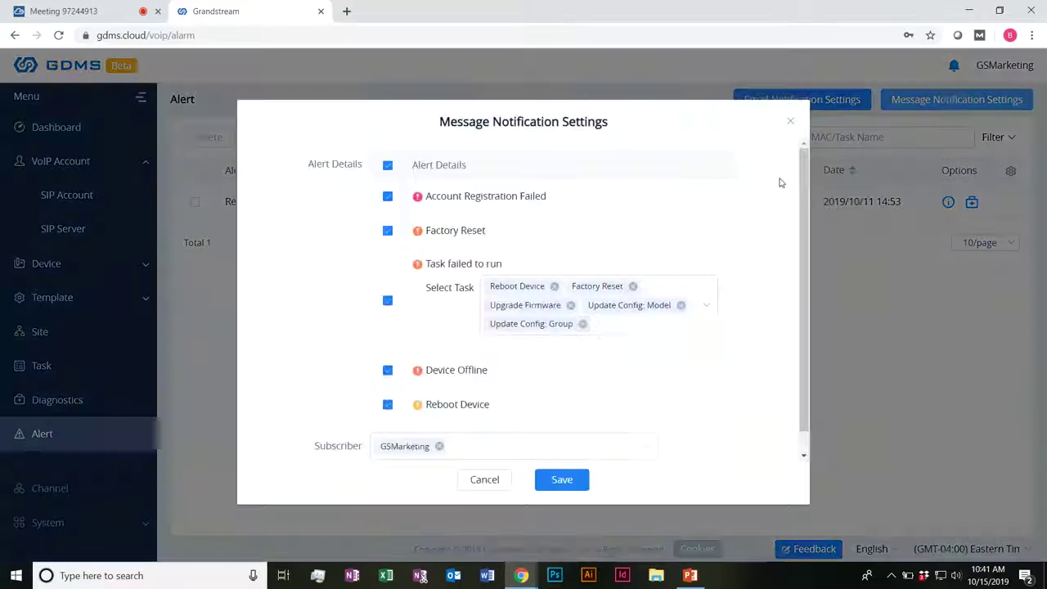
left_click(564, 476)
left_click(955, 66)
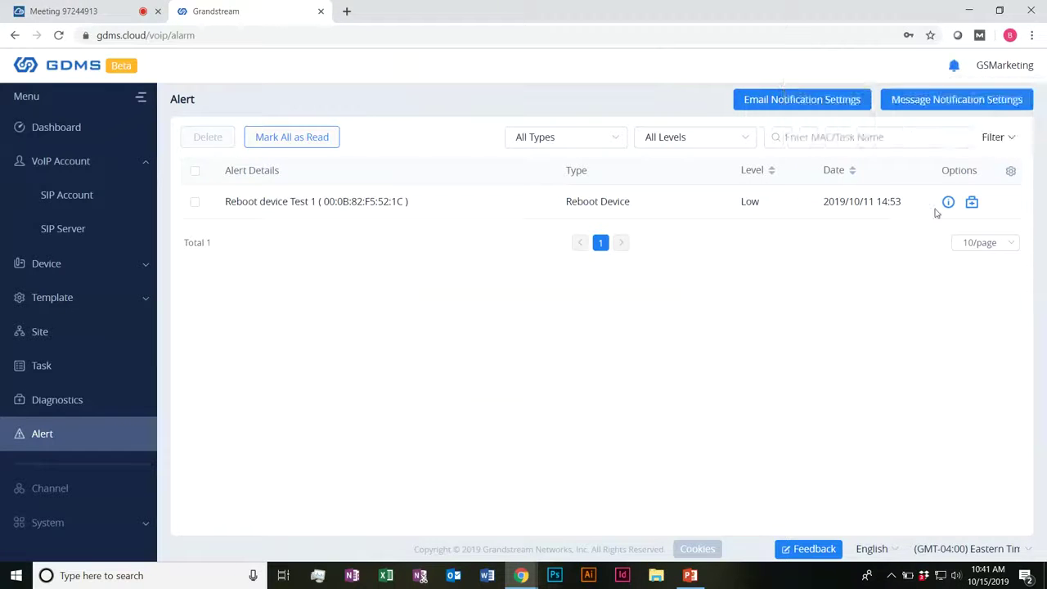
left_click(902, 106)
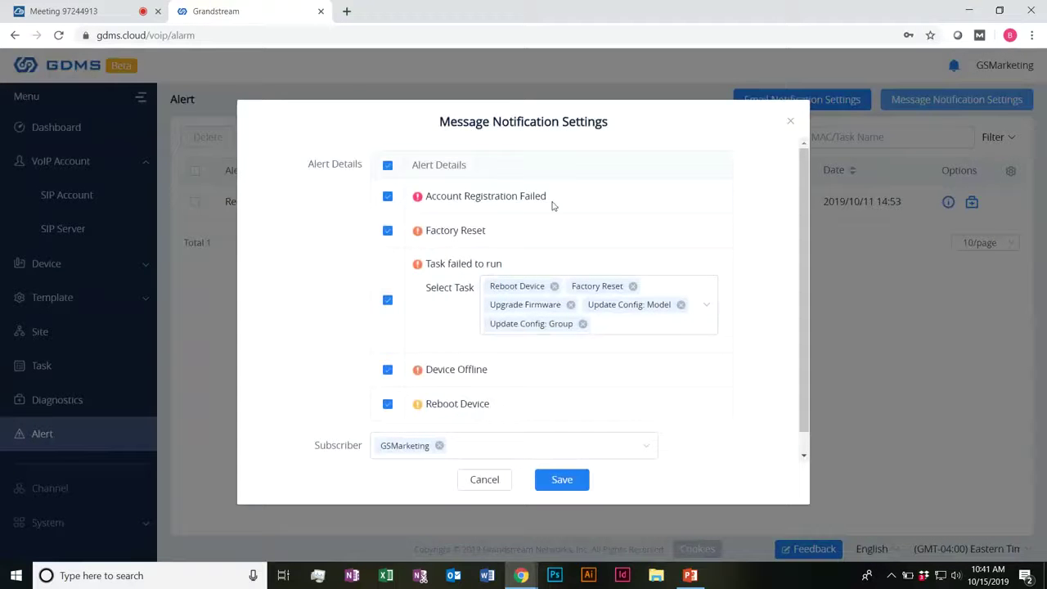
left_click(483, 481)
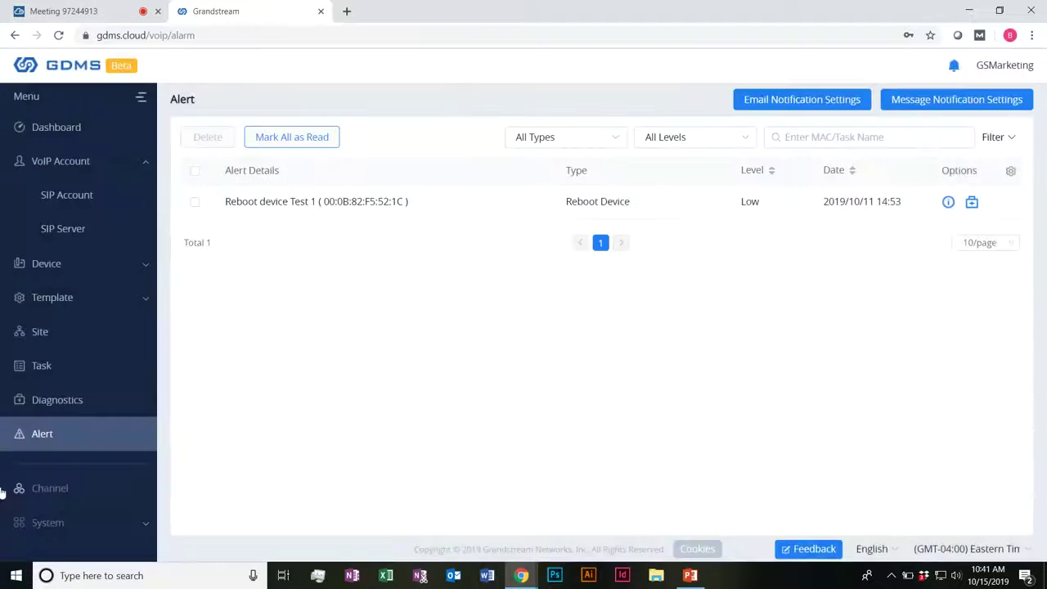
scroll(123, 432, "down", 1)
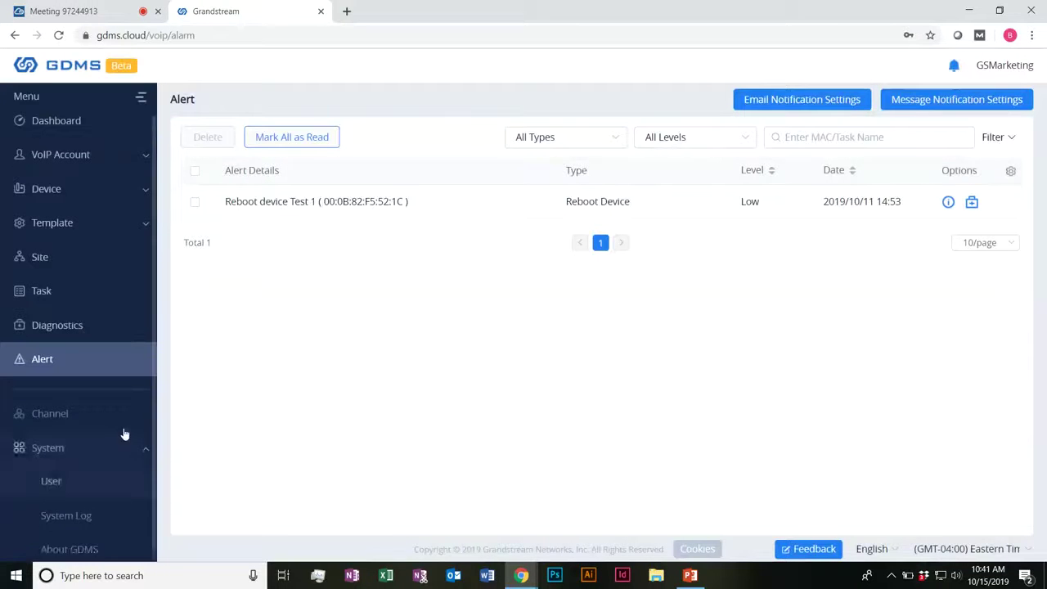
left_click(82, 478)
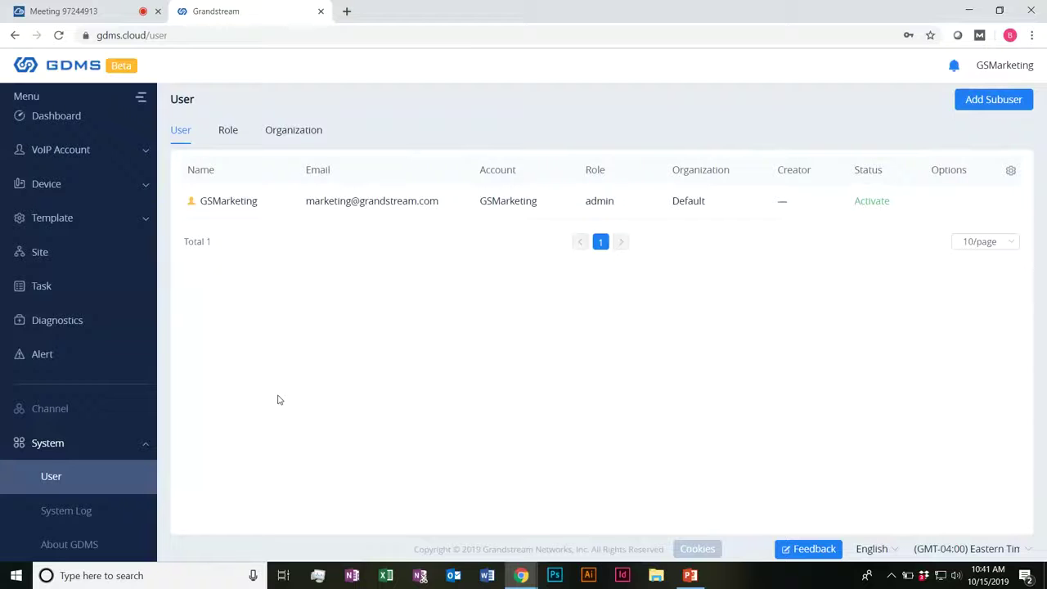
left_click(243, 143)
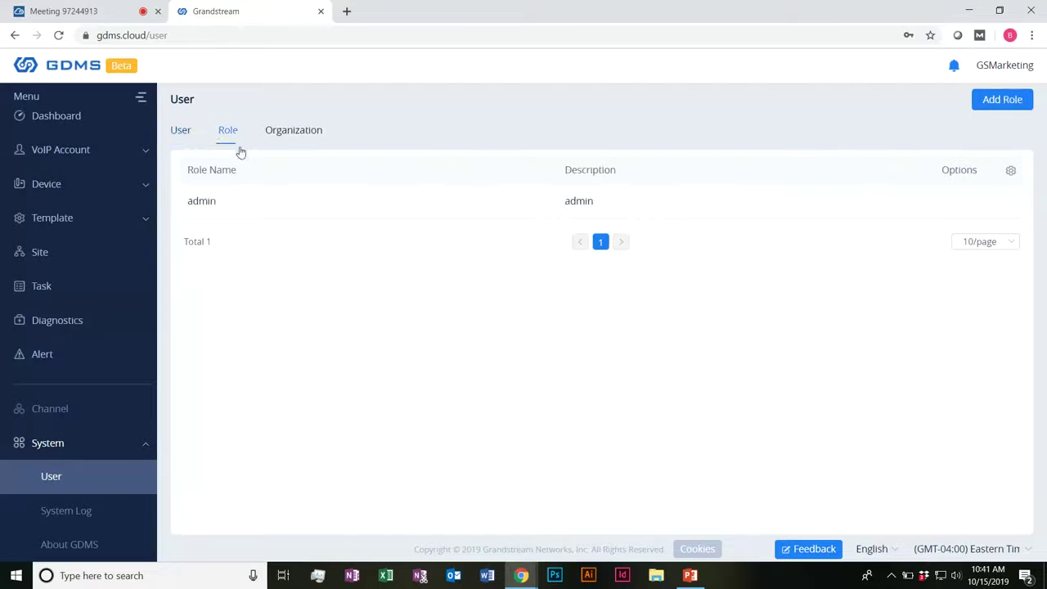
left_click(284, 130)
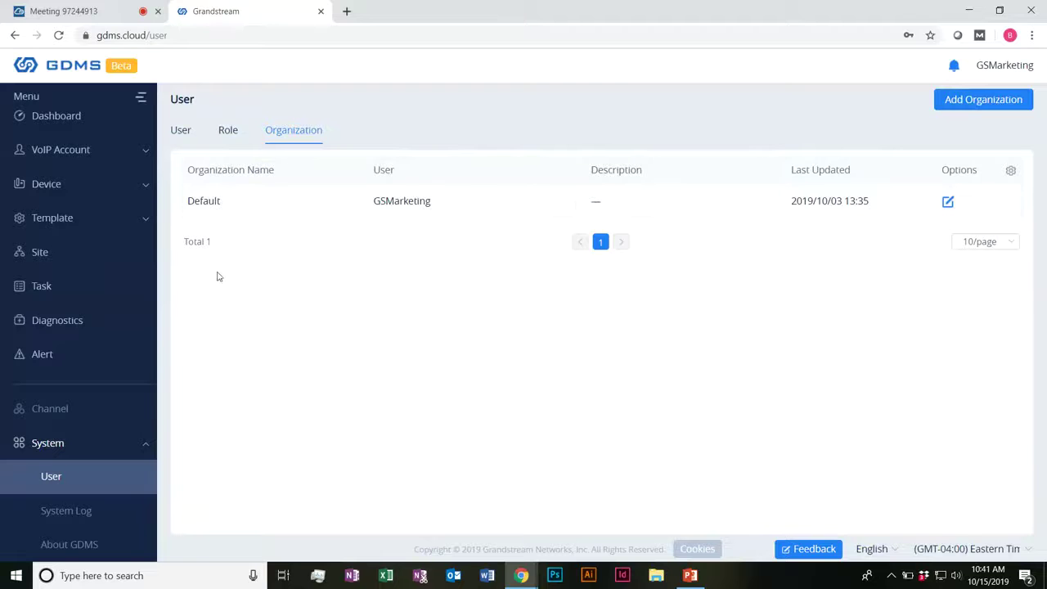
left_click_drag(180, 130, 192, 130)
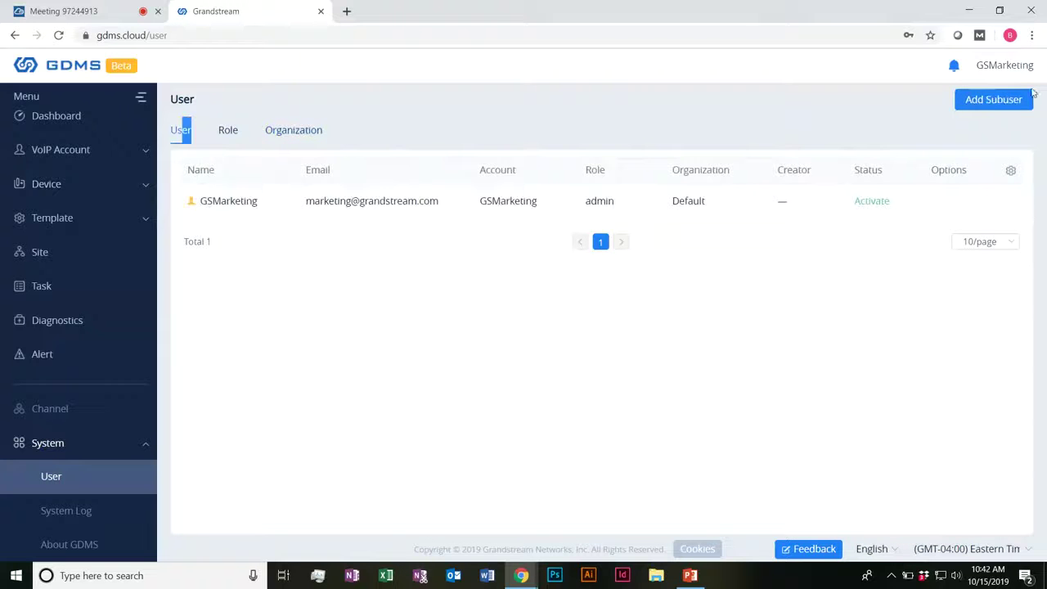
Step: Start a new subuser and view the assignable roles without picking one
left_click(992, 100)
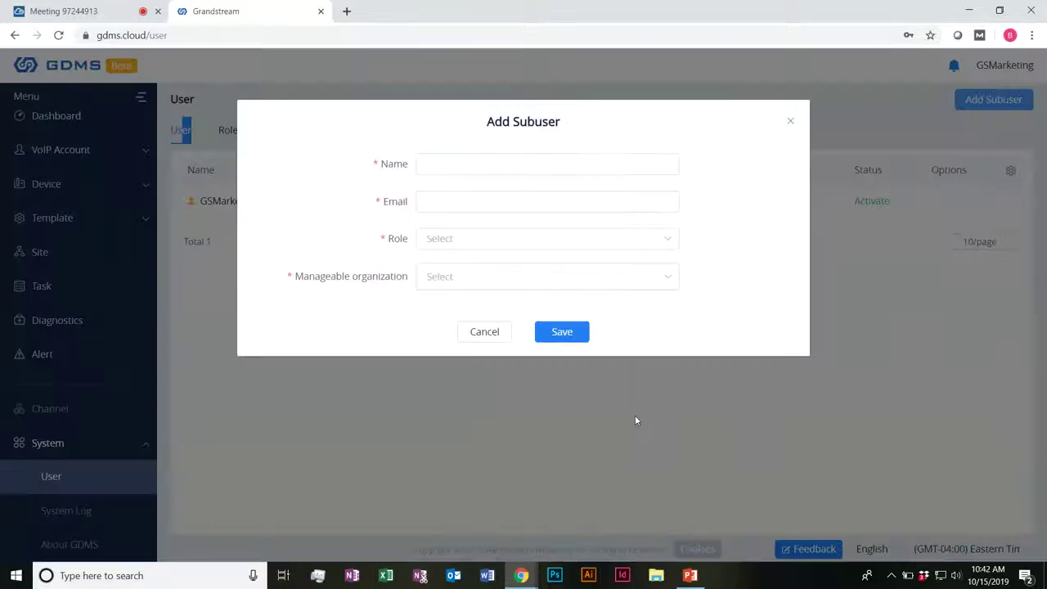
left_click(472, 172)
left_click(446, 200)
left_click(449, 239)
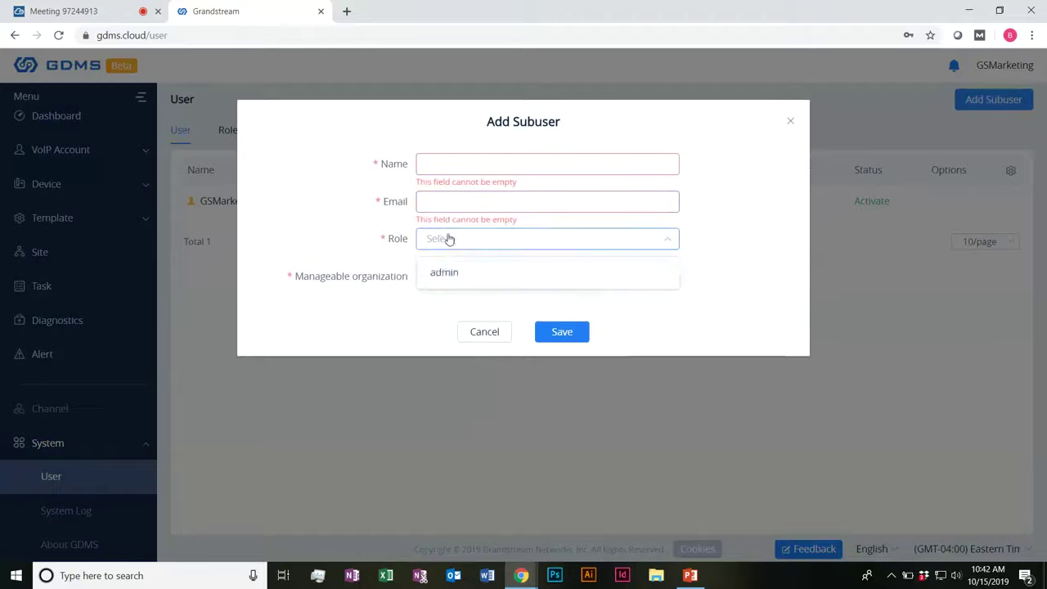
left_click(365, 325)
Step: View the Manageable organization choices, cancel the subuser form, and show the Role list
left_click(498, 275)
left_click_drag(304, 277, 413, 280)
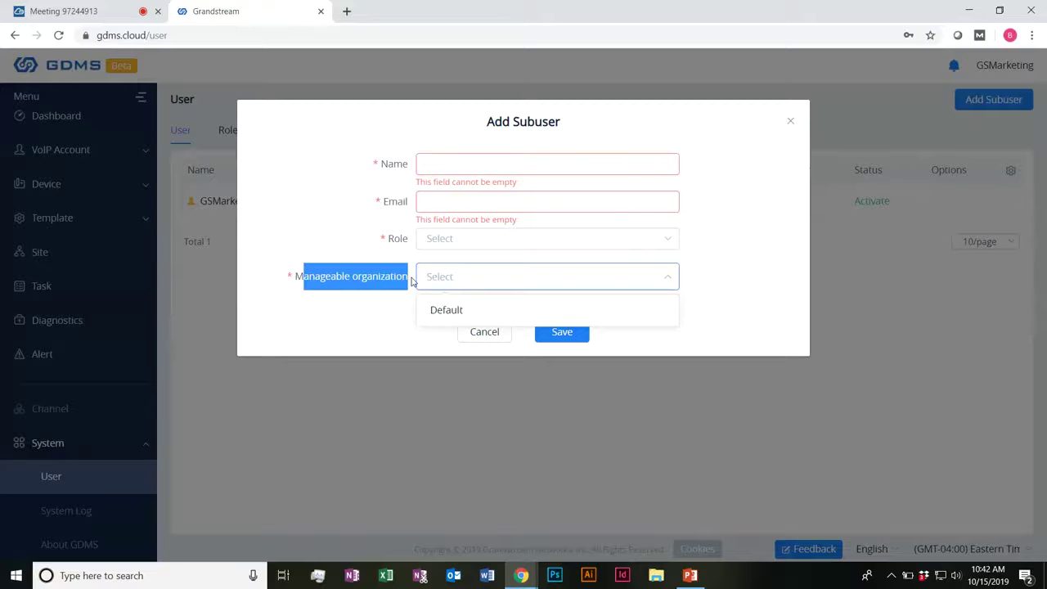
left_click_drag(413, 281, 393, 284)
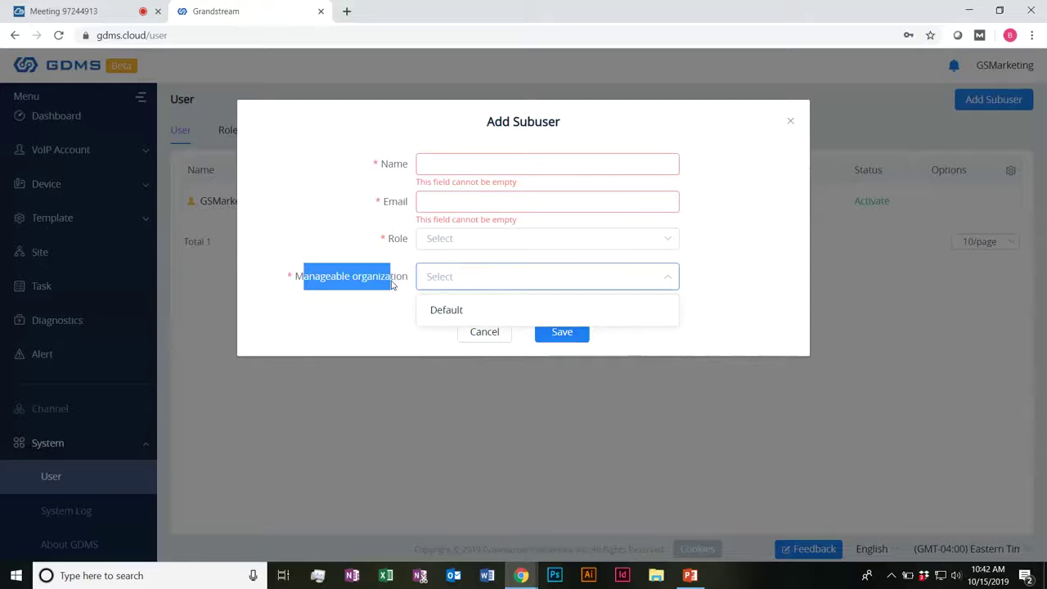
left_click(394, 284)
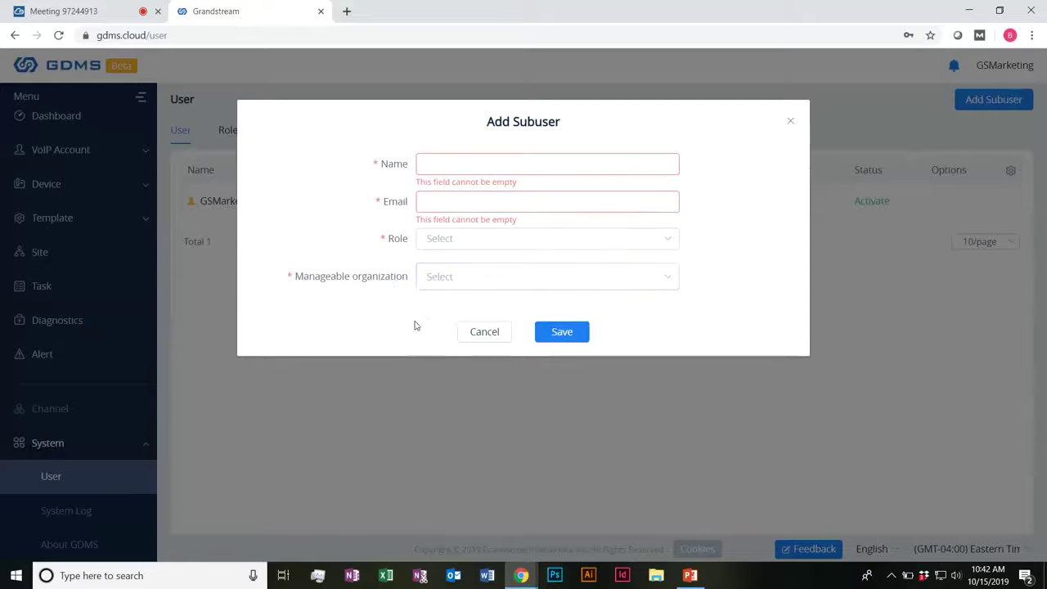
left_click(469, 335)
left_click(235, 134)
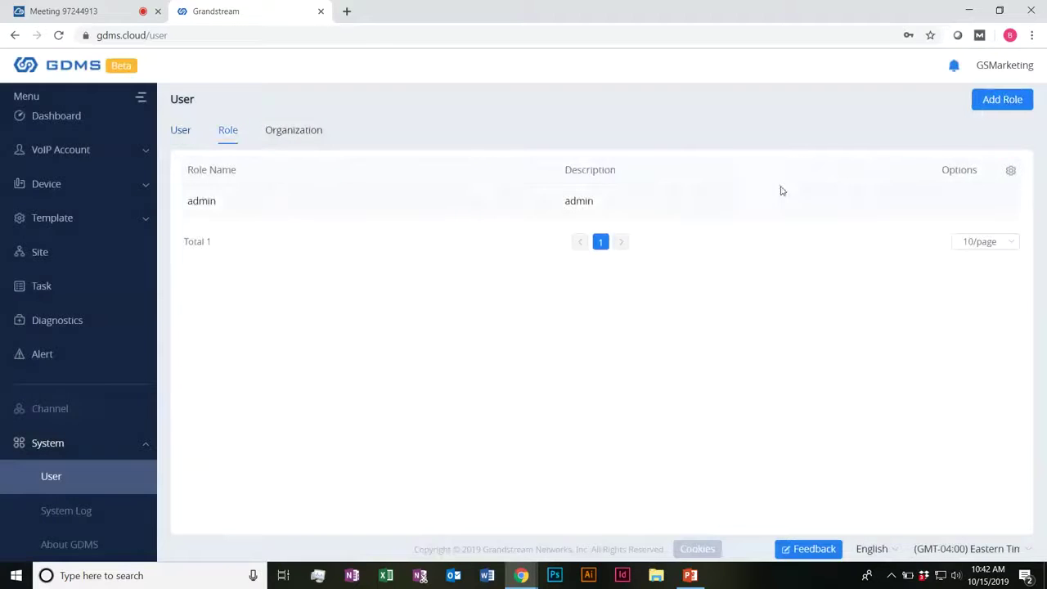
left_click(993, 99)
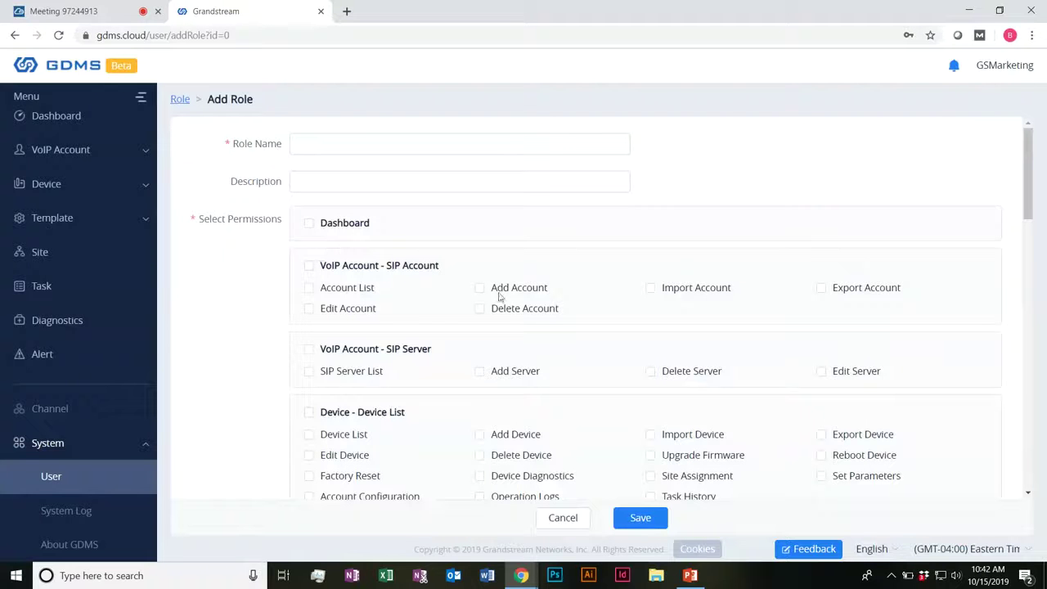
left_click(338, 143)
left_click(314, 179)
scroll(276, 186, "down", 1)
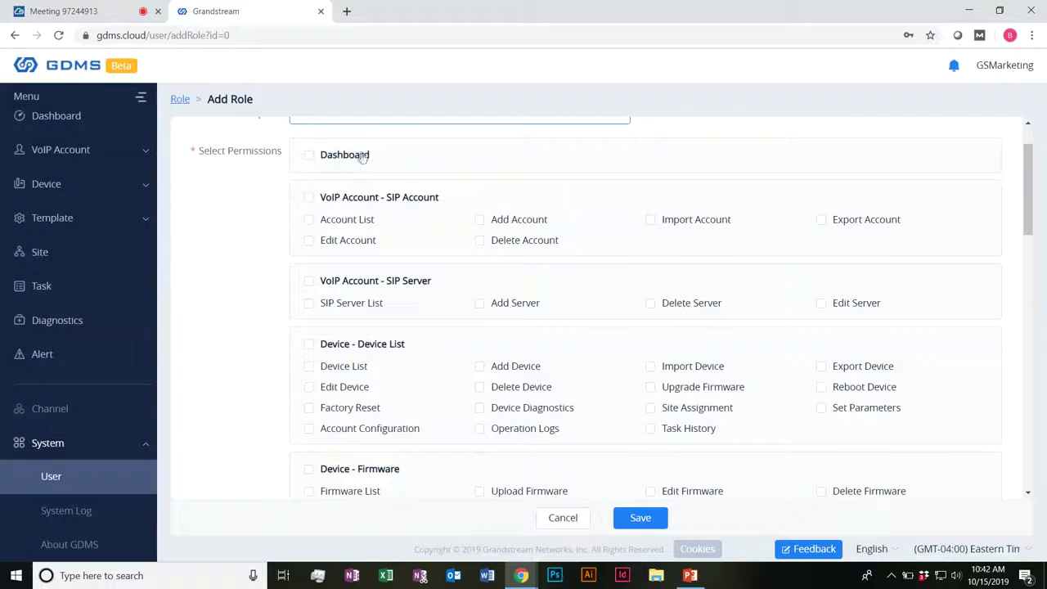
scroll(365, 148, "down", 1)
scroll(620, 136, "down", 4)
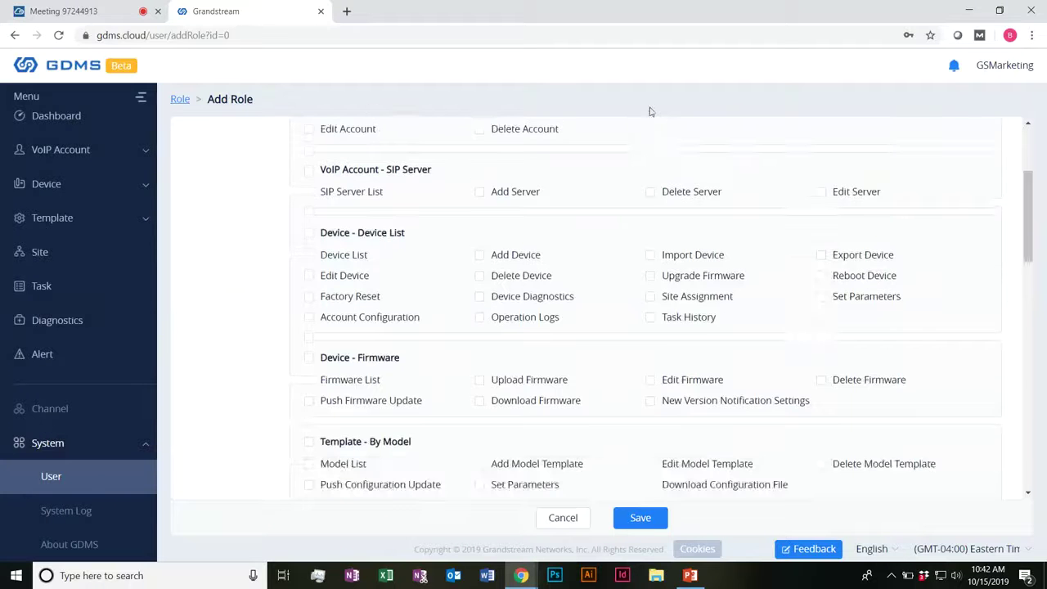
scroll(527, 219, "down", 5)
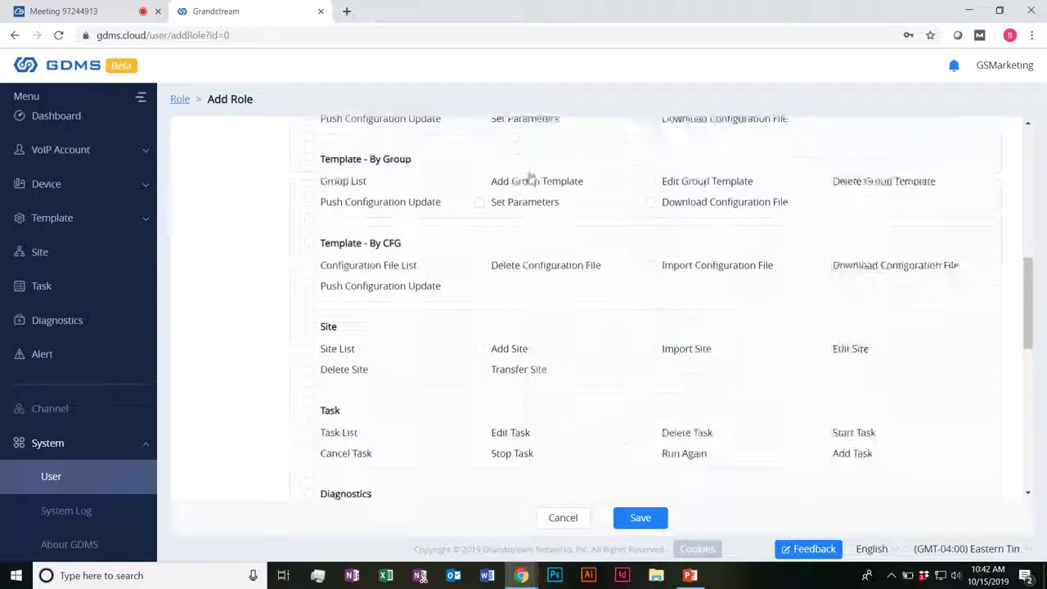
scroll(523, 152, "down", 4)
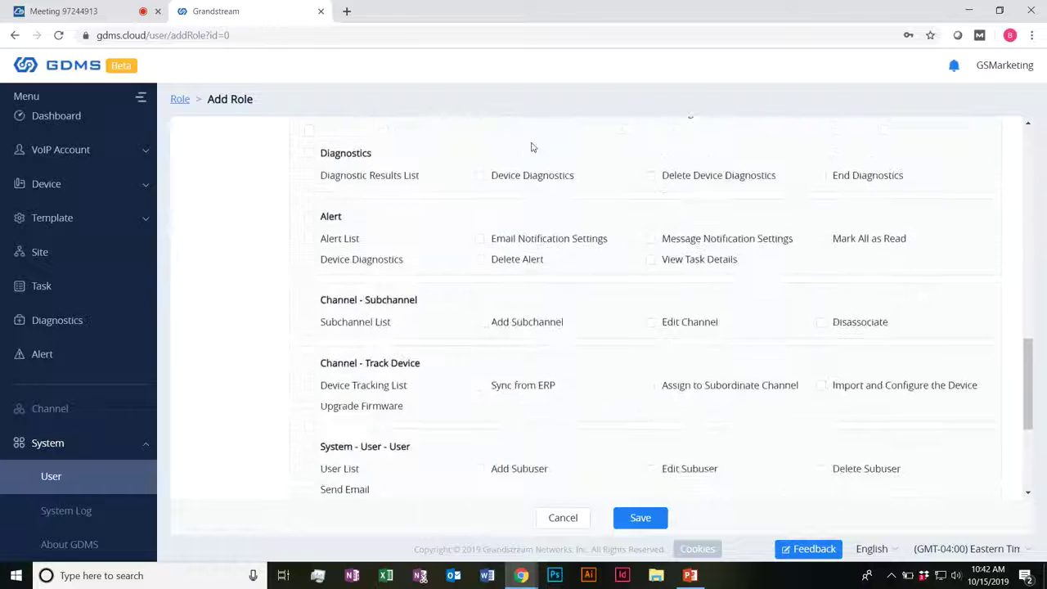
scroll(545, 139, "down", 1)
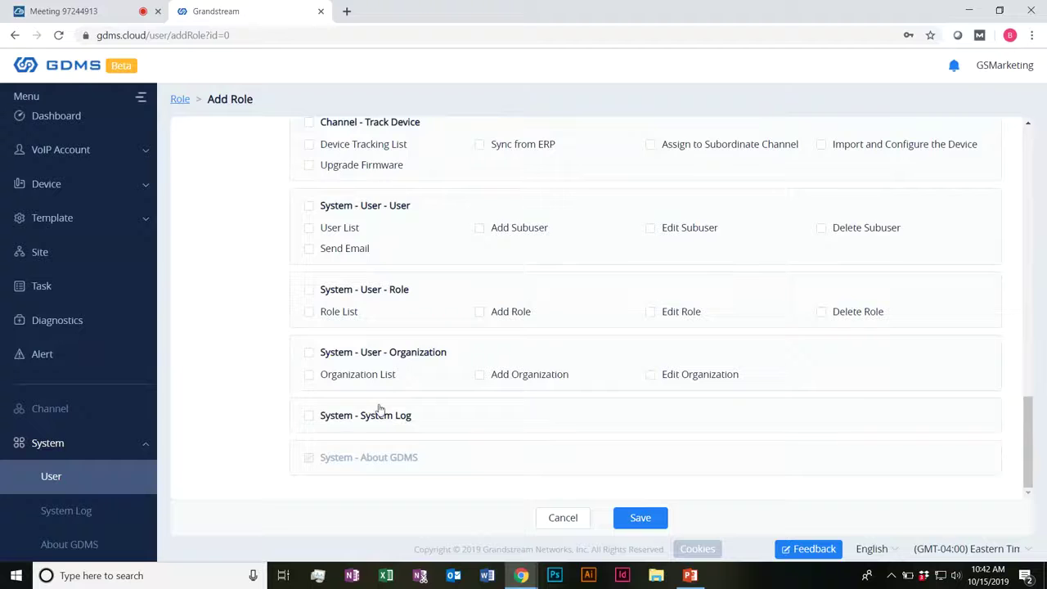
scroll(455, 439, "up", 20)
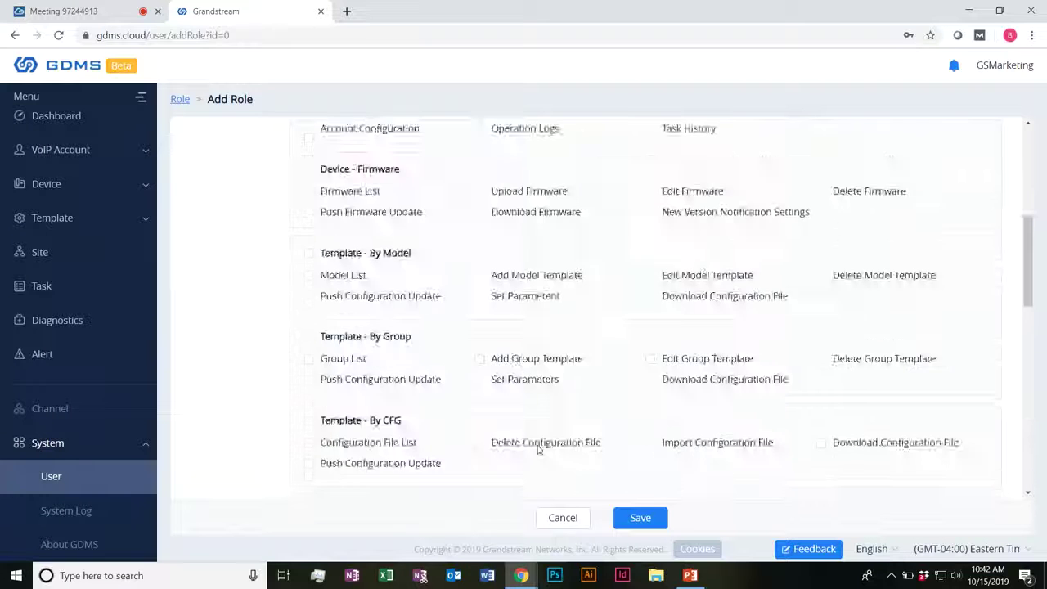
left_click(563, 518)
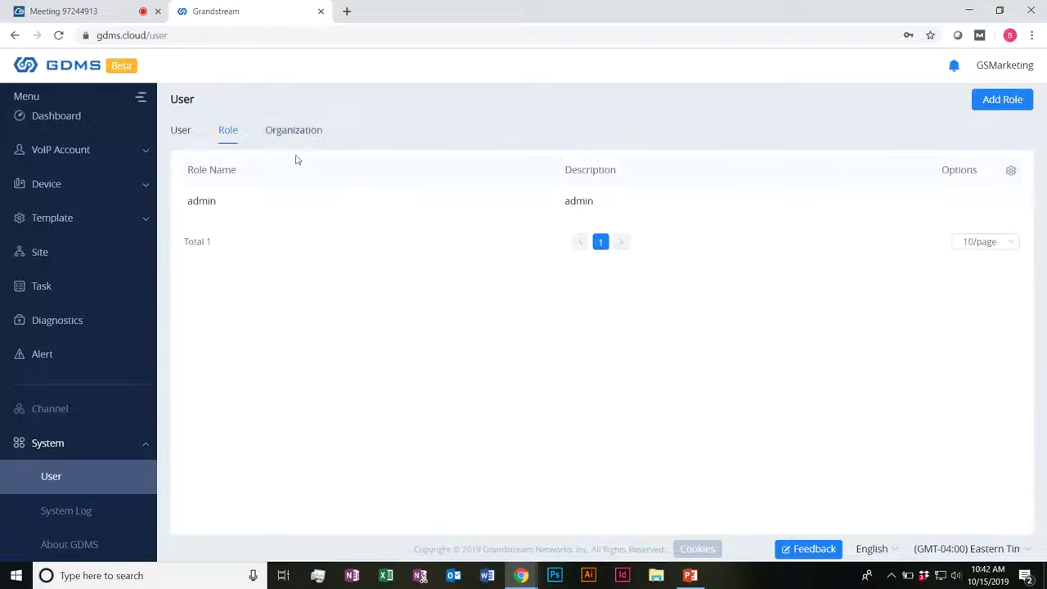
left_click(294, 135)
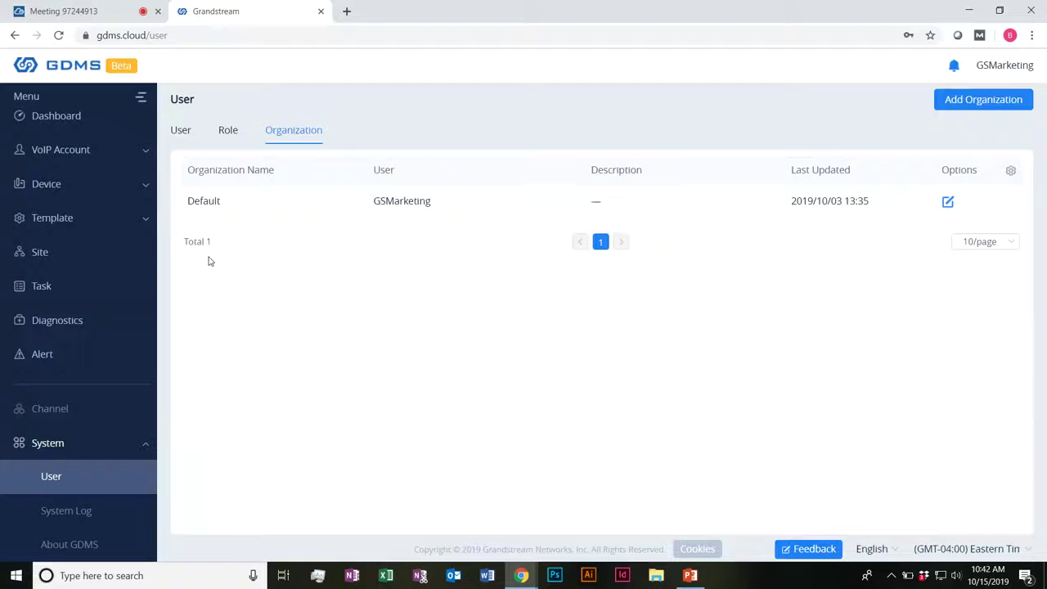
Step: Cycle through the User, Role and Organization lists in System Management
left_click(187, 137)
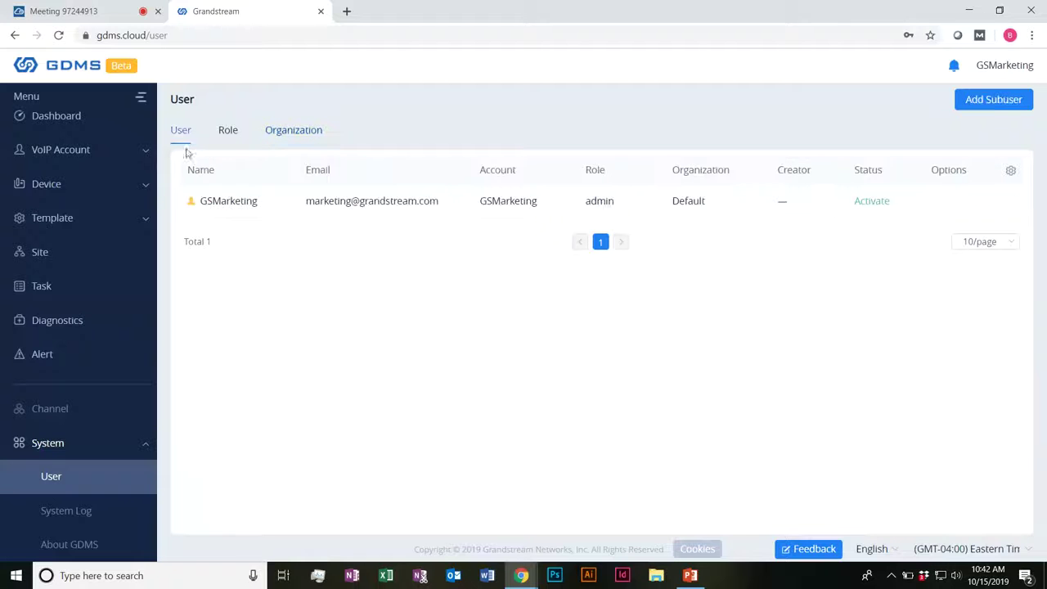
left_click(229, 133)
left_click(295, 131)
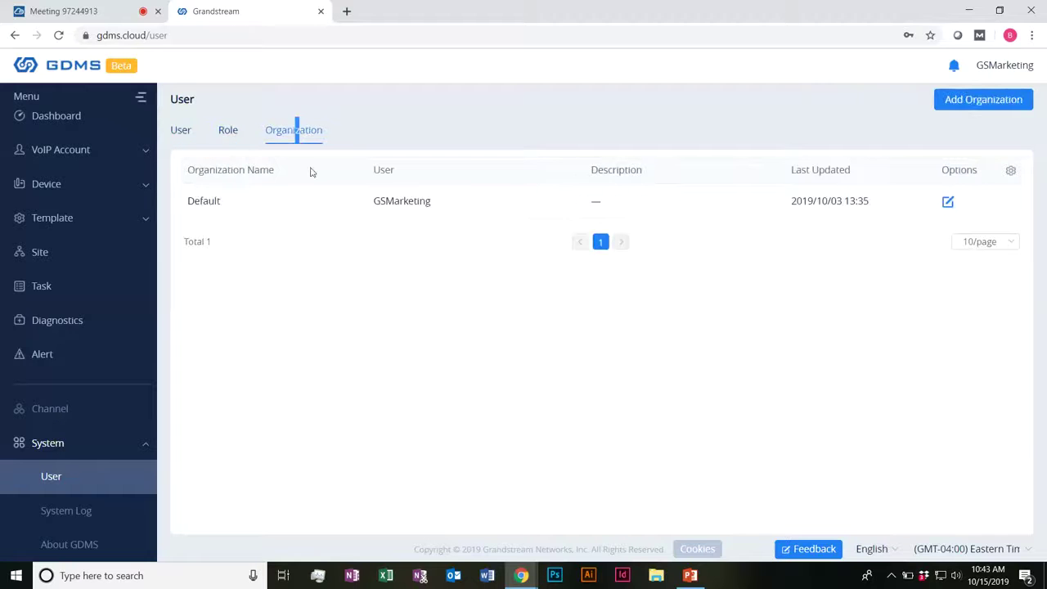
Step: Preview and cancel the Add Organization form, then return to the IPVideoTalk meeting tab
left_click(943, 99)
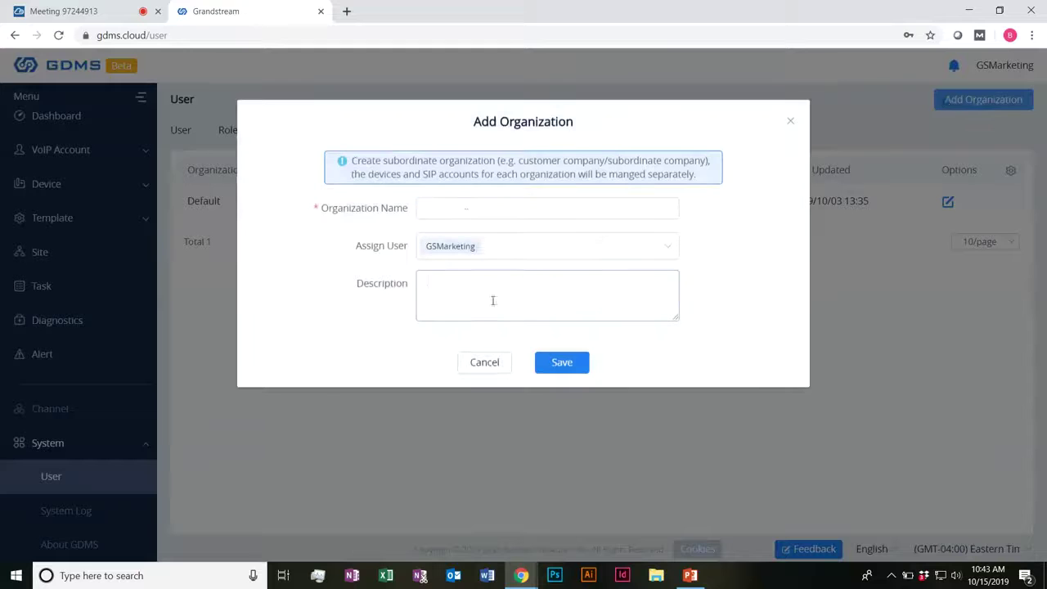
left_click(482, 362)
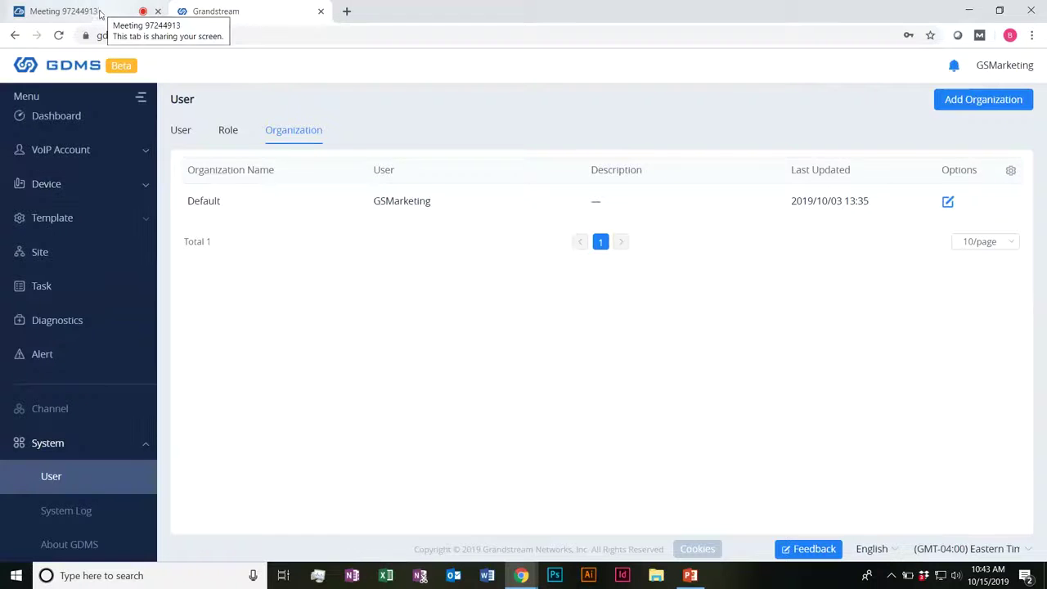
left_click(98, 14)
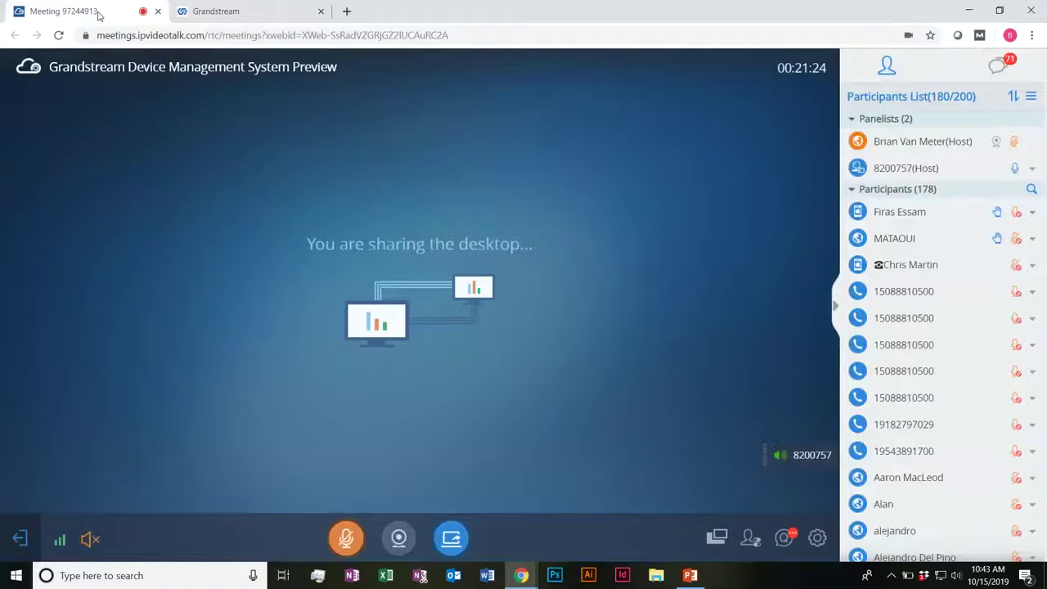
mouse_move(451, 537)
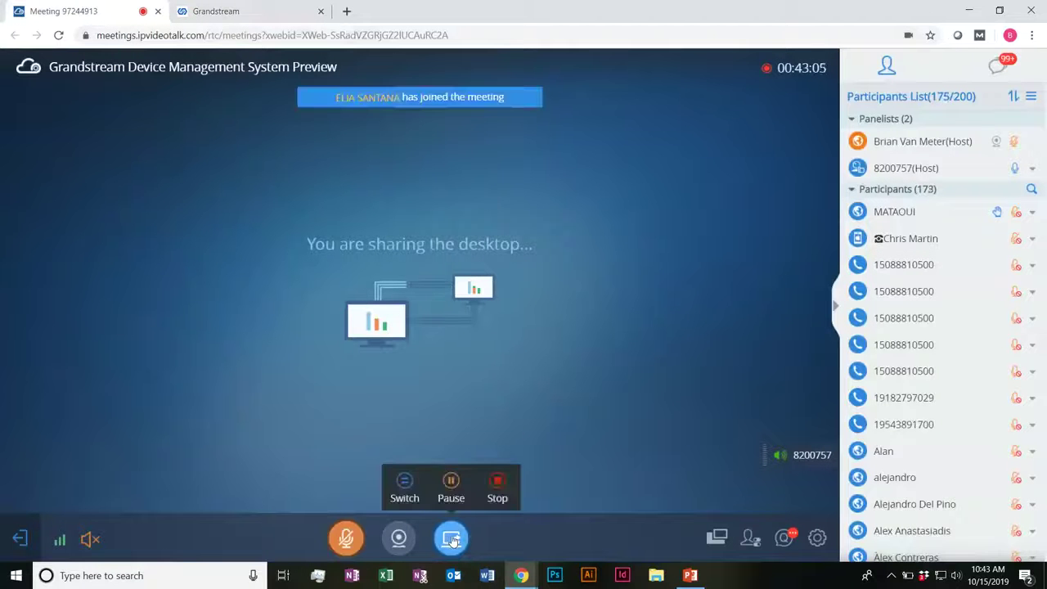